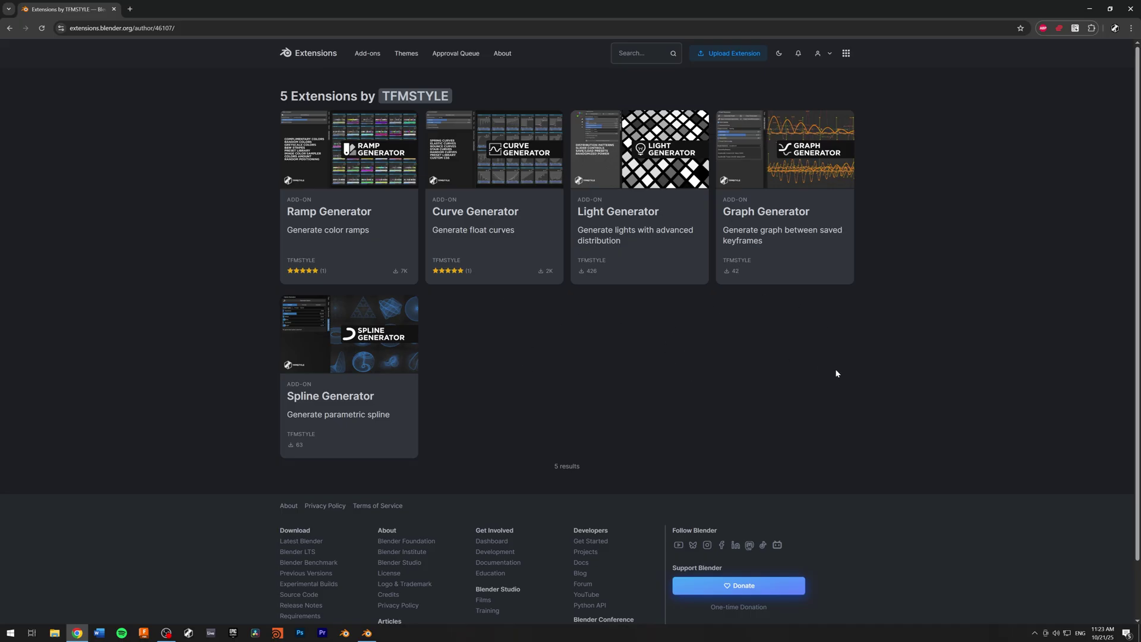
Open the Graph Generator add-on page, read its overview and feature list, and return to the author's extension list
left_click(813, 164)
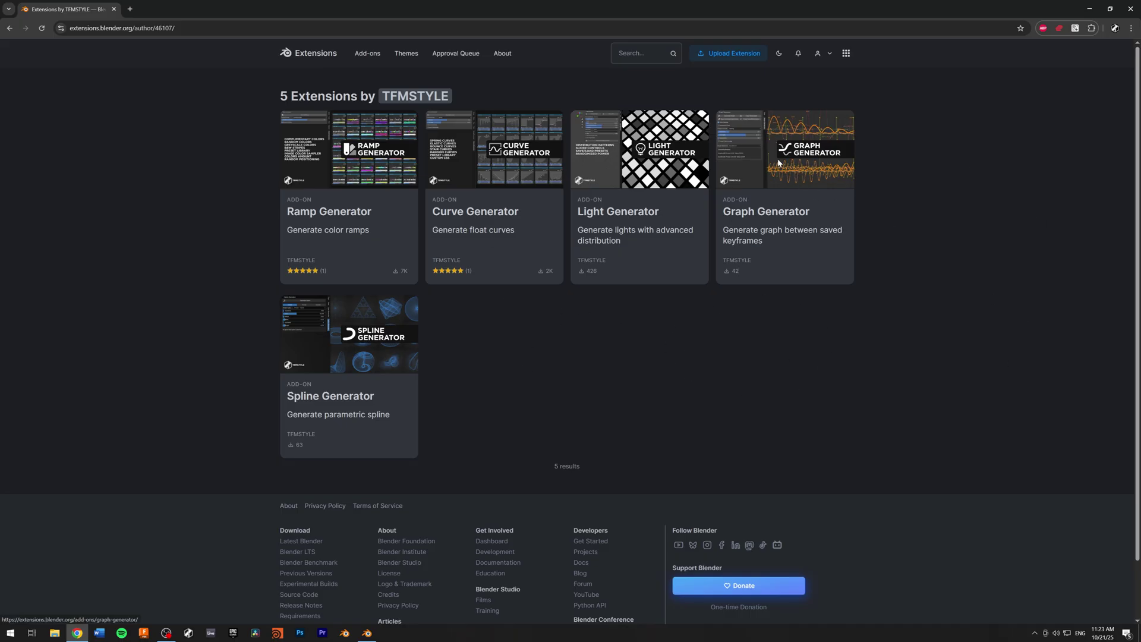
scroll(263, 283, "down", 2)
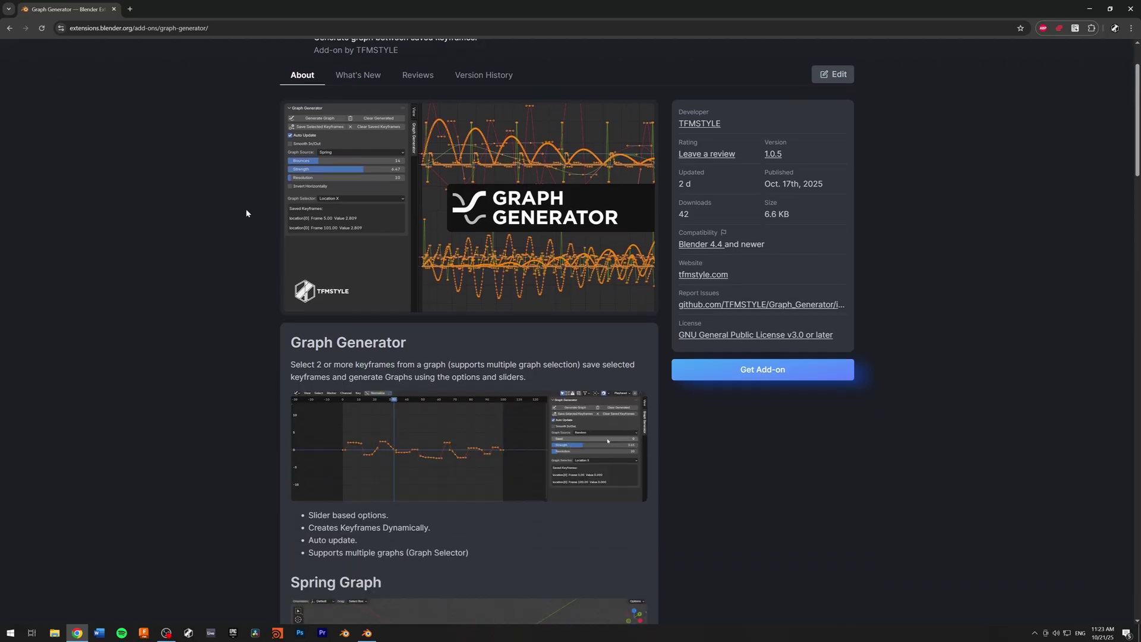
scroll(211, 241, "down", 1)
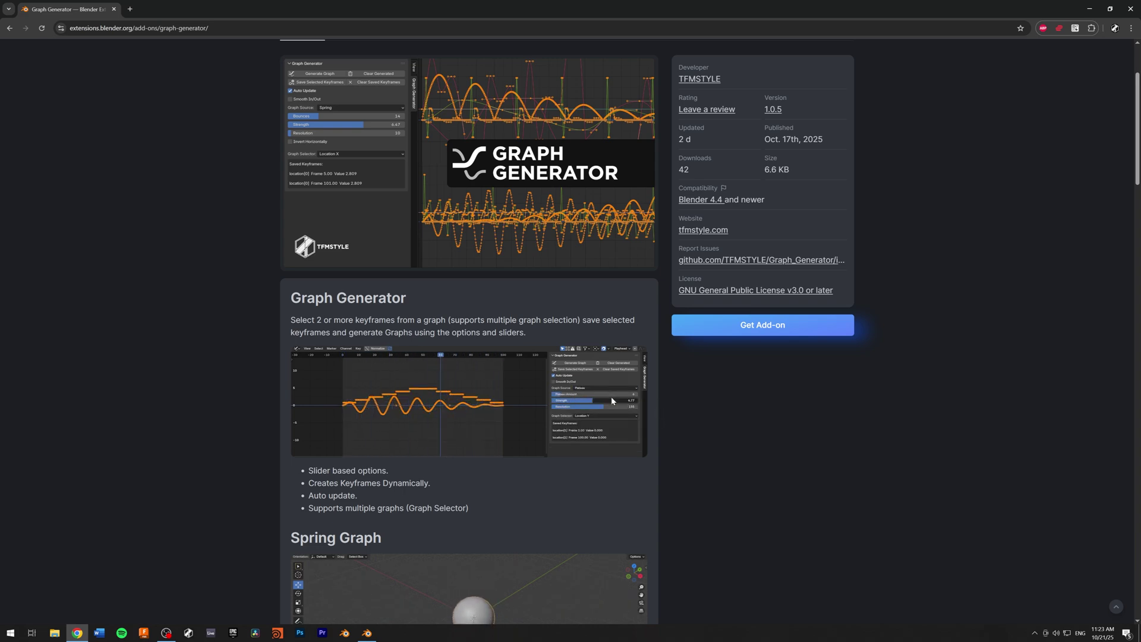
scroll(431, 430, "down", 5)
scroll(433, 427, "down", 1)
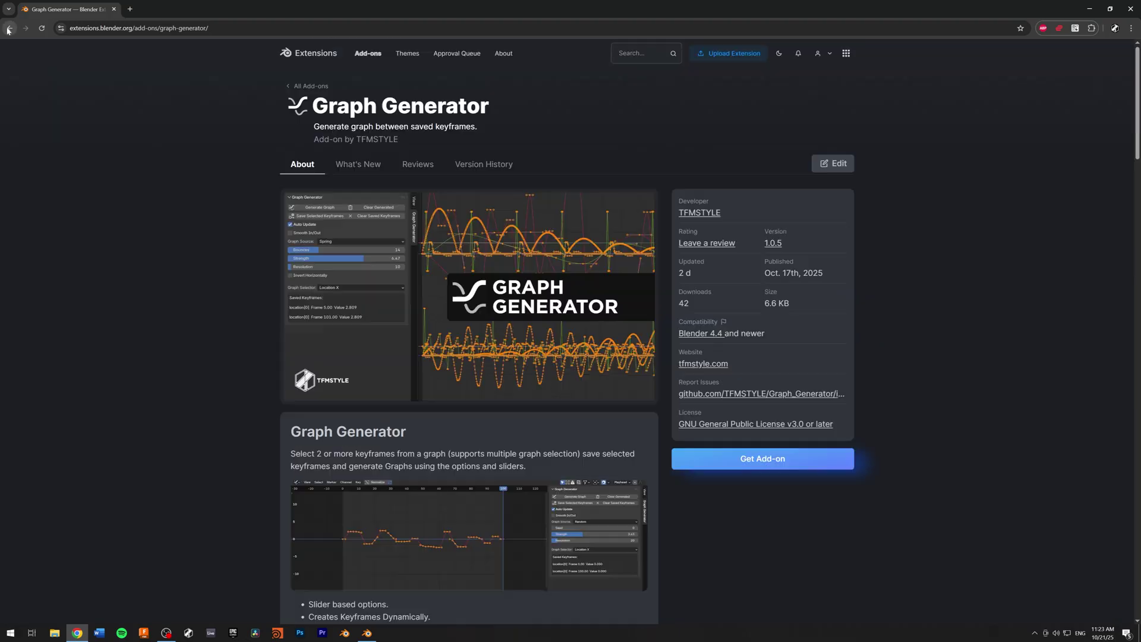
left_click(9, 29)
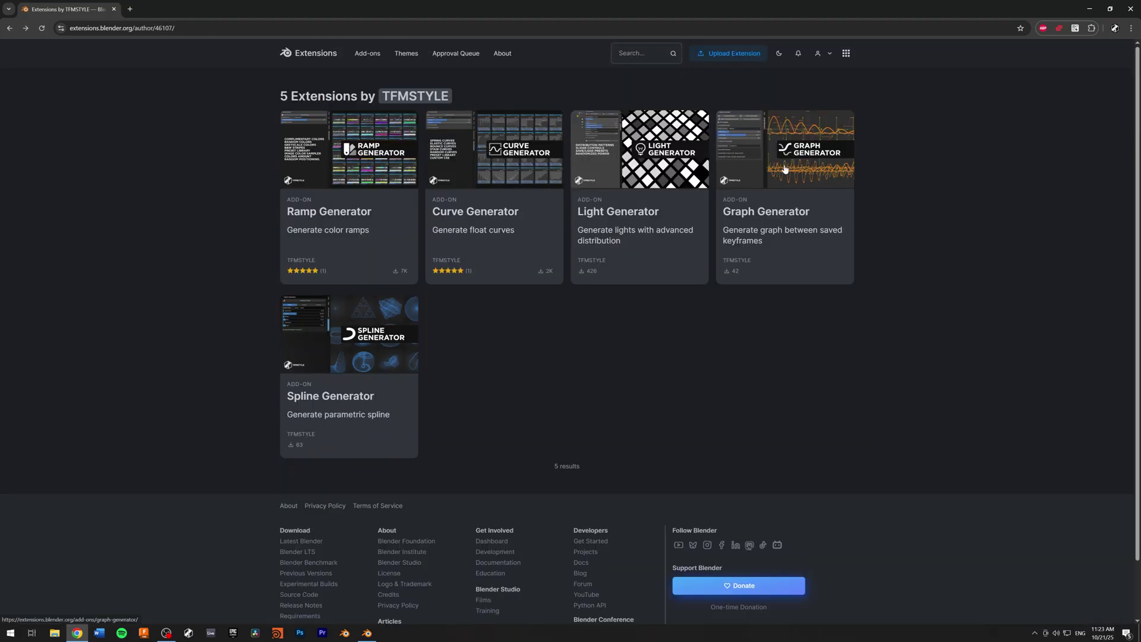
Reopen the Graph Generator page and examine the demos of its graph types, from Spring and Bounce through Pulse, Random and Preset
left_click(735, 182)
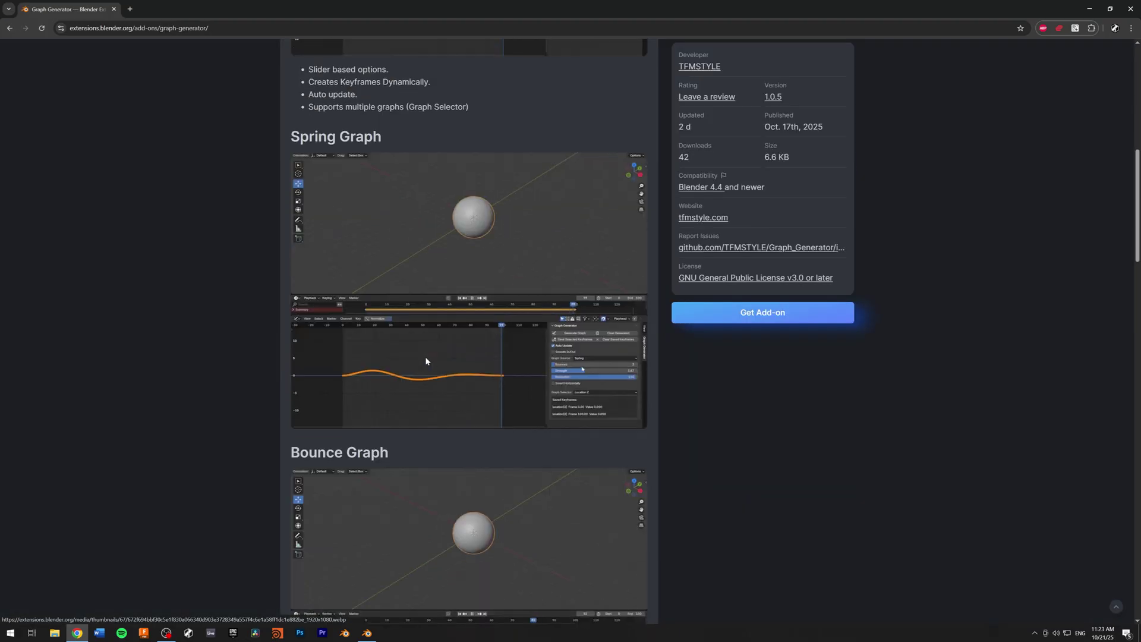
scroll(426, 358, "down", 1)
scroll(470, 309, "down", 1)
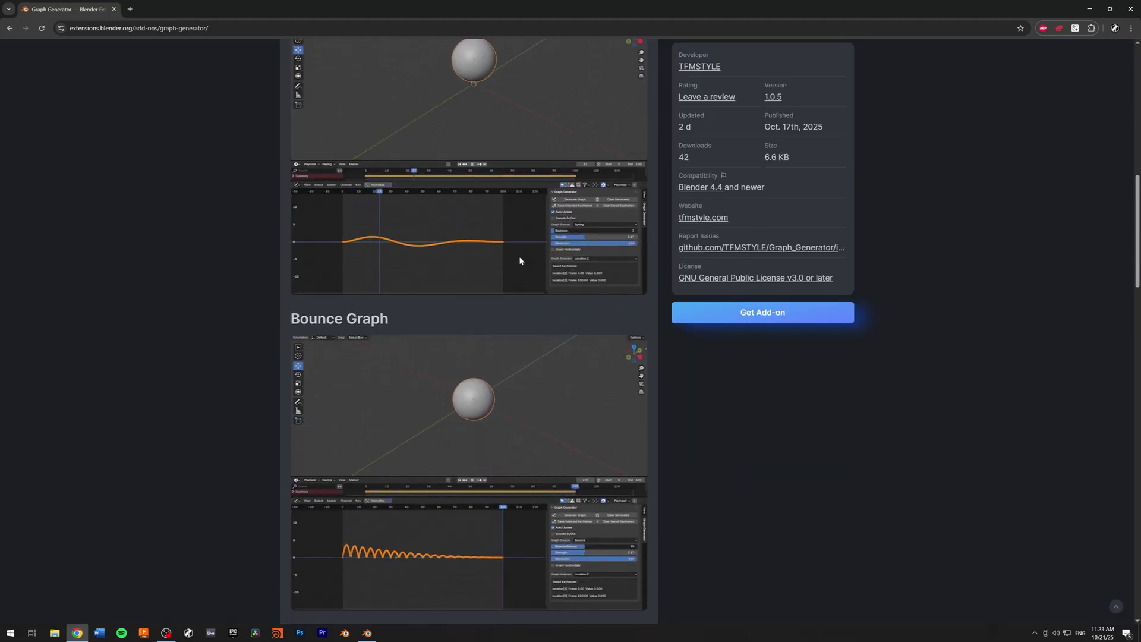
scroll(497, 281, "down", 4)
scroll(517, 321, "down", 11)
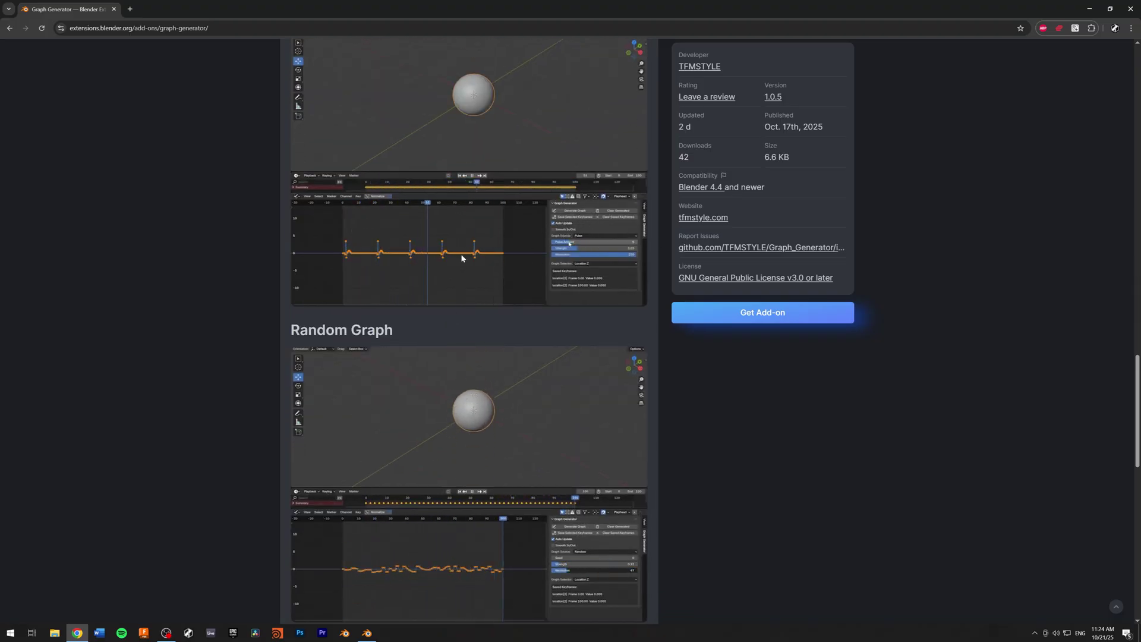
scroll(483, 183, "up", 1)
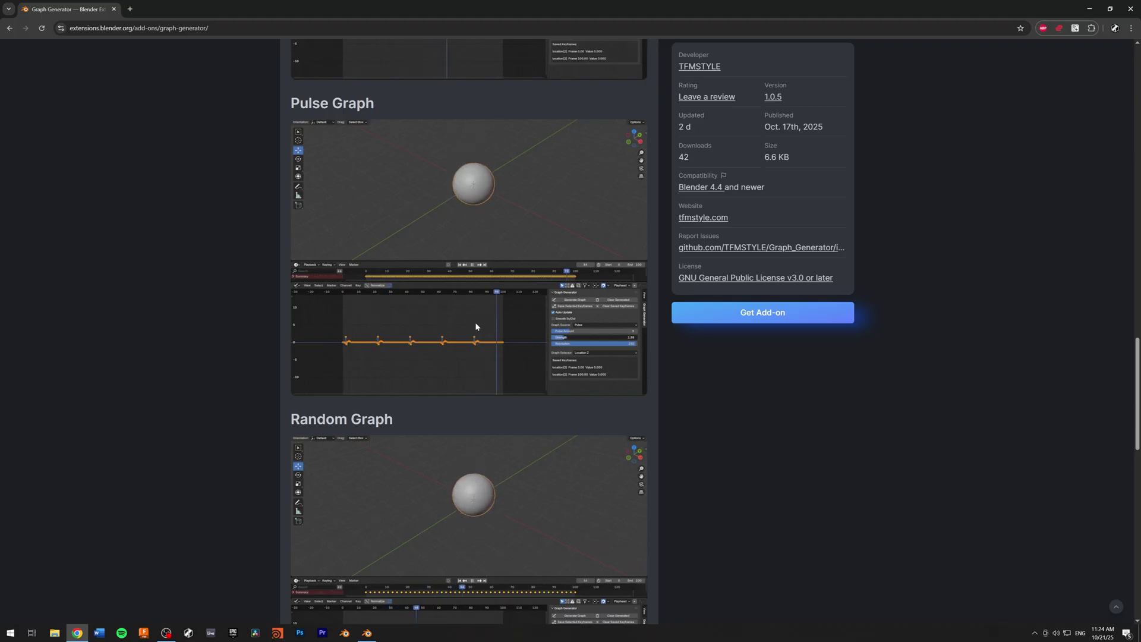
scroll(476, 320, "down", 5)
scroll(447, 355, "down", 2)
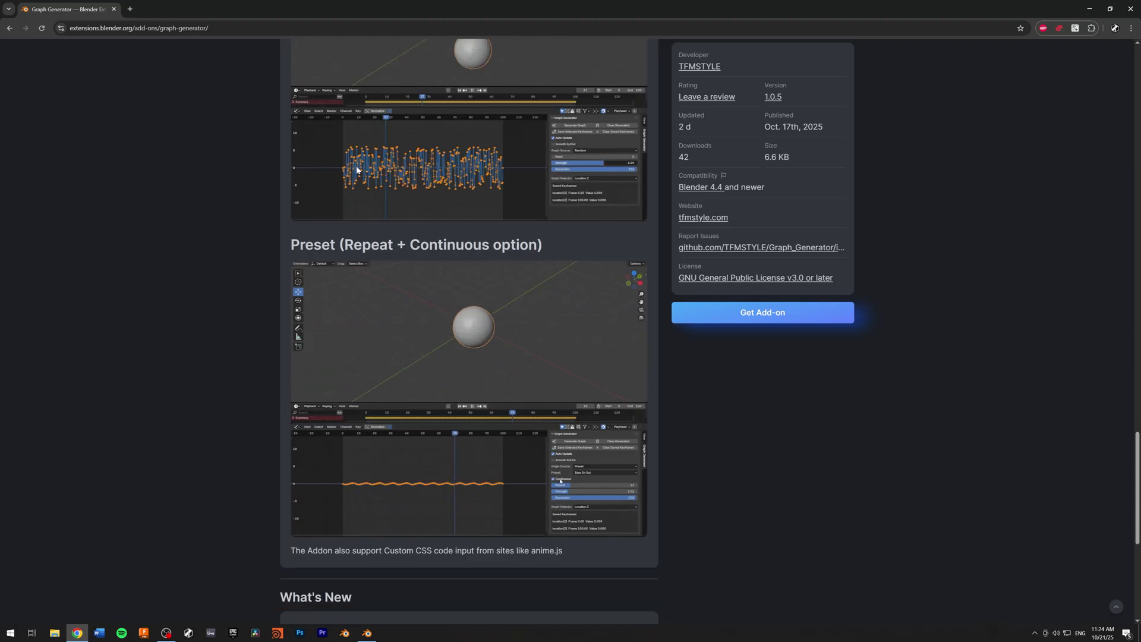
scroll(472, 212, "down", 5)
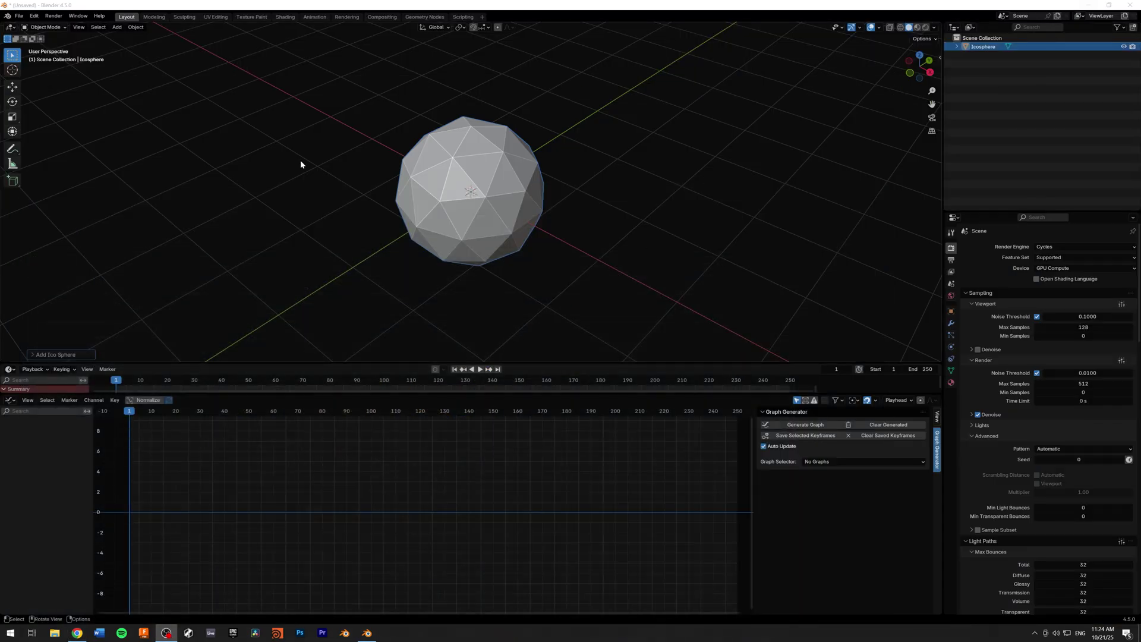
Switch to Blender and check the Graph Generator details among the installed extensions in Preferences, closing the window when done
left_click(34, 16)
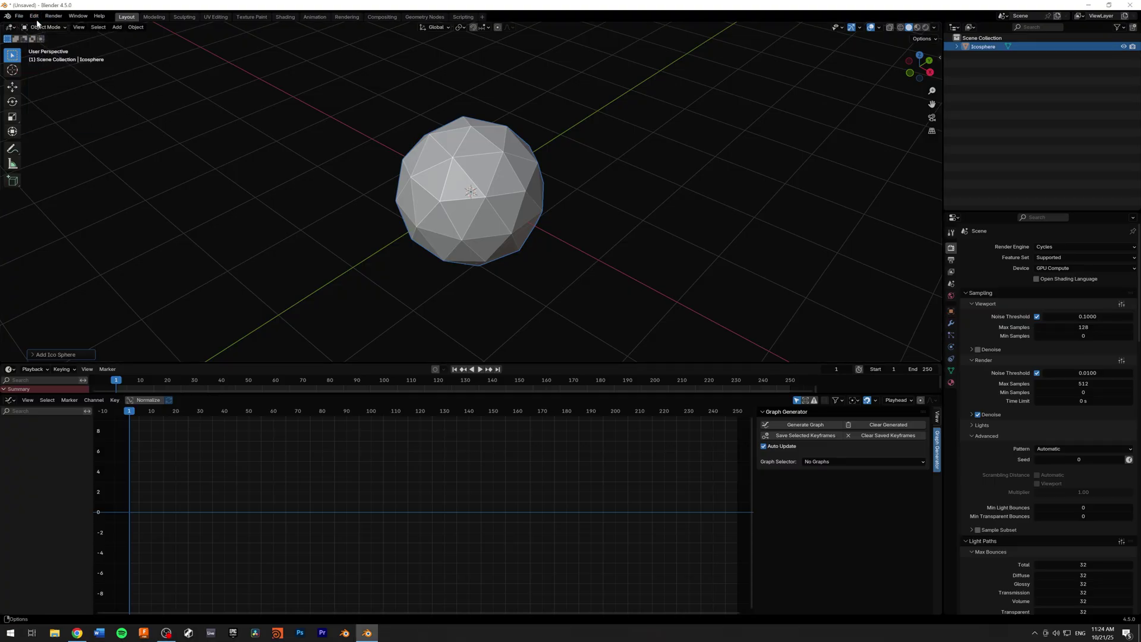
left_click(33, 17)
left_click(56, 127)
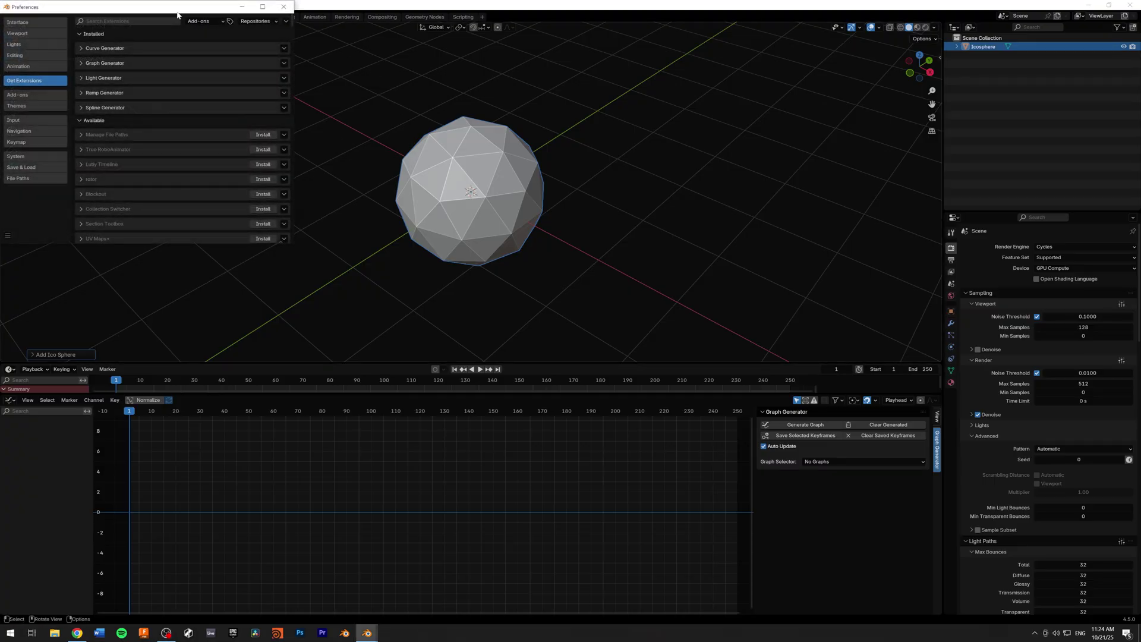
left_click_drag(179, 10, 548, 117)
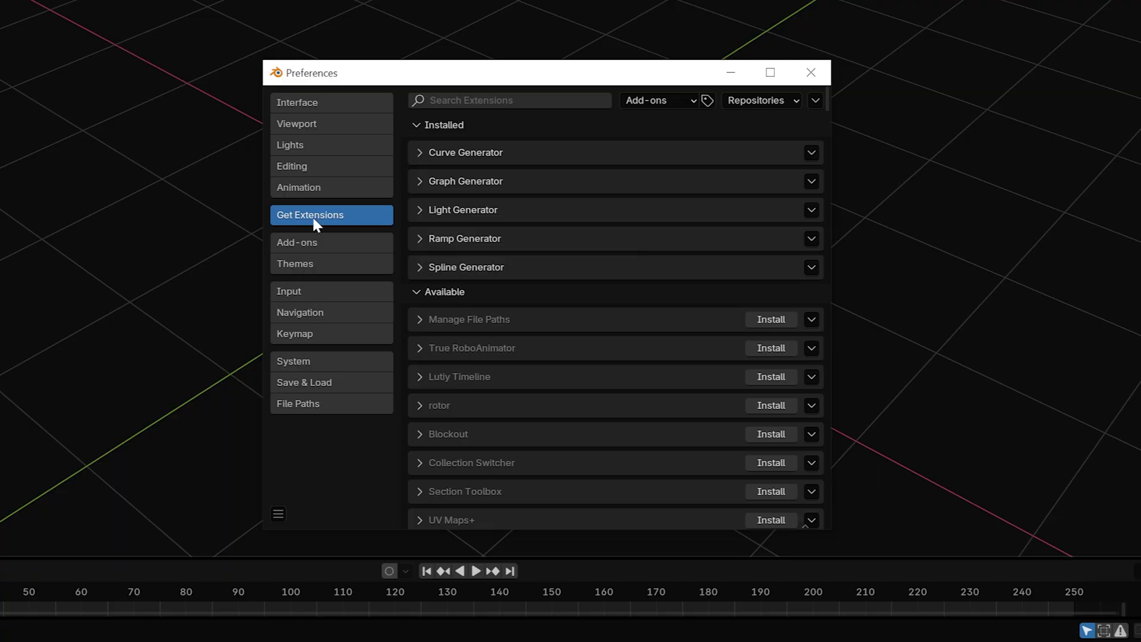
left_click(419, 182)
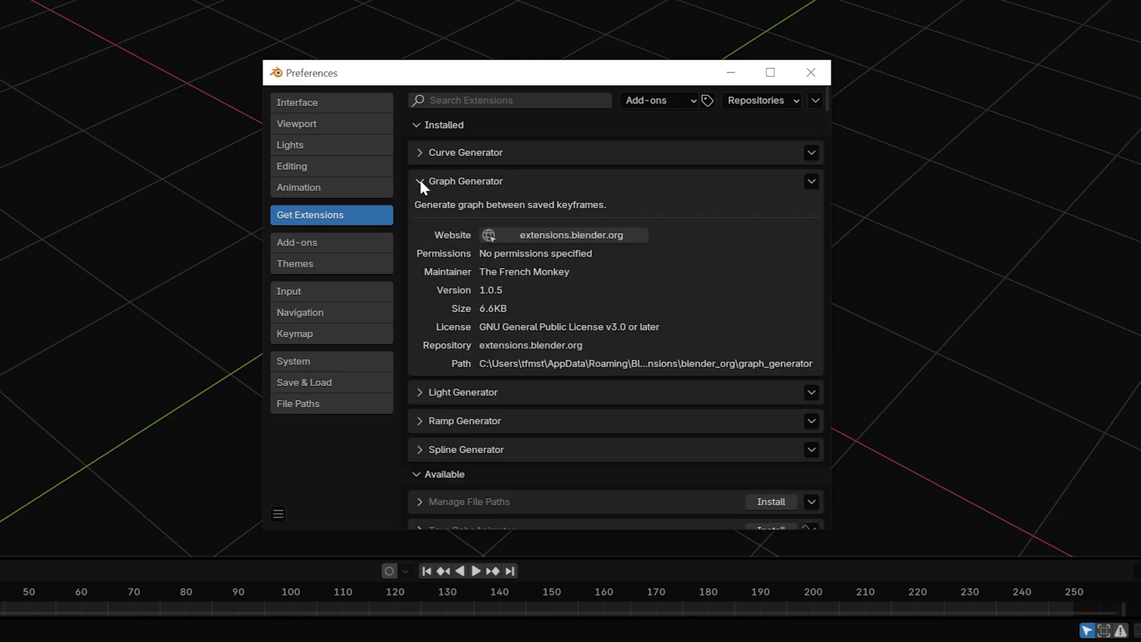
left_click(419, 181)
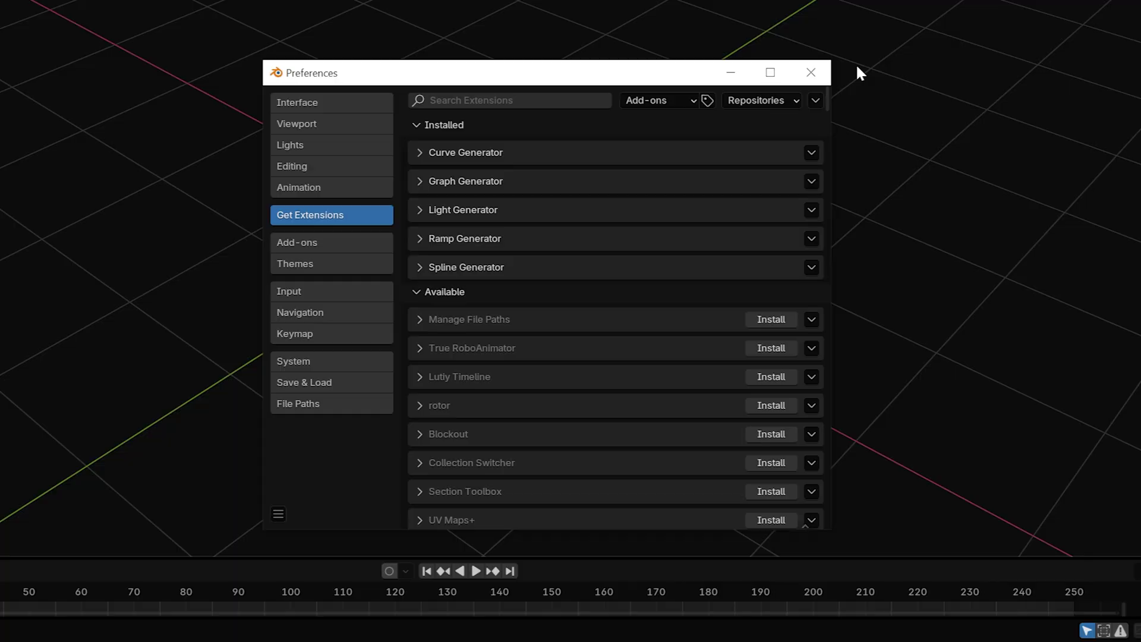
left_click(811, 72)
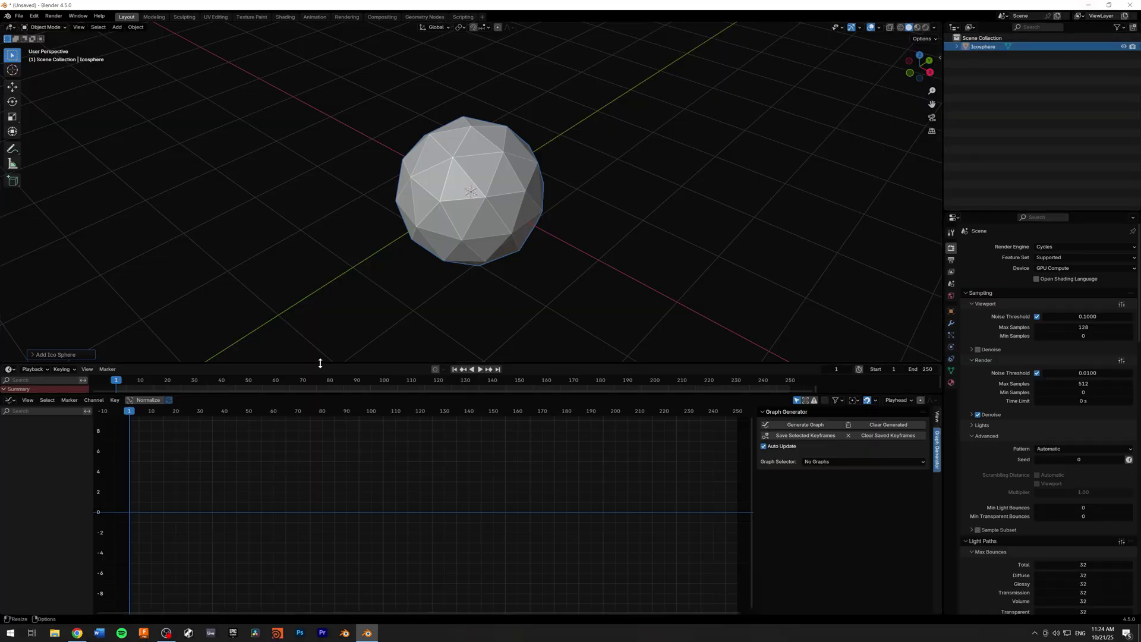
Enlarge the timeline and Graph Editor areas slightly and set the lowest area's editor type to Graph Editor
mouse_move(319, 363)
left_mouse_down()
mouse_move(315, 318)
mouse_move(310, 343)
left_mouse_up()
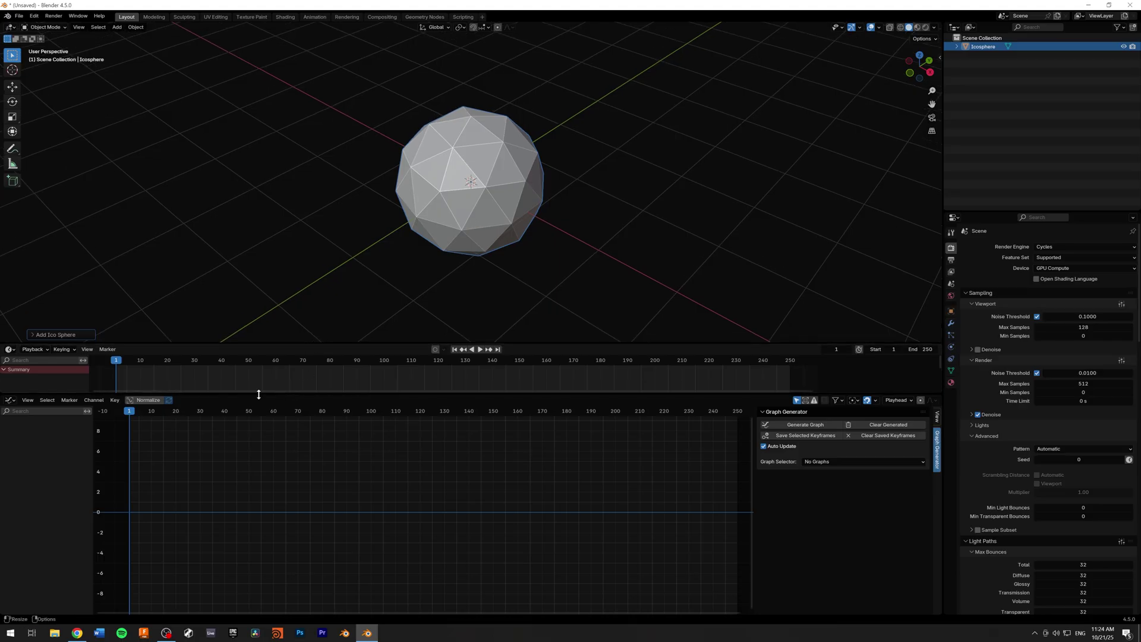
left_click_drag(260, 393, 259, 379)
left_click(10, 384)
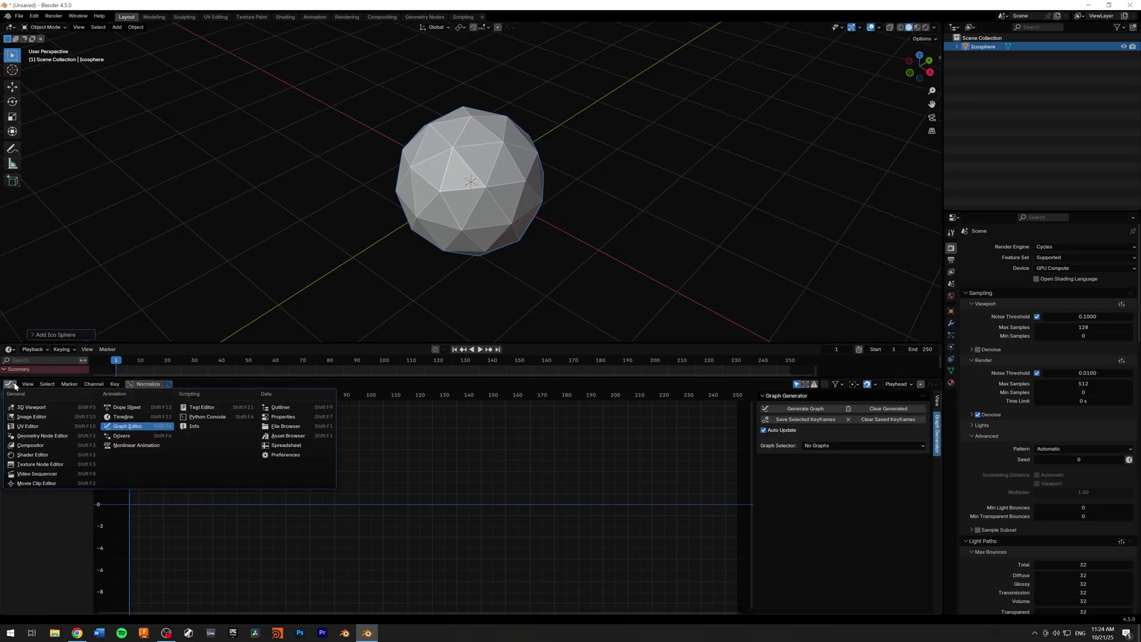
left_click(126, 426)
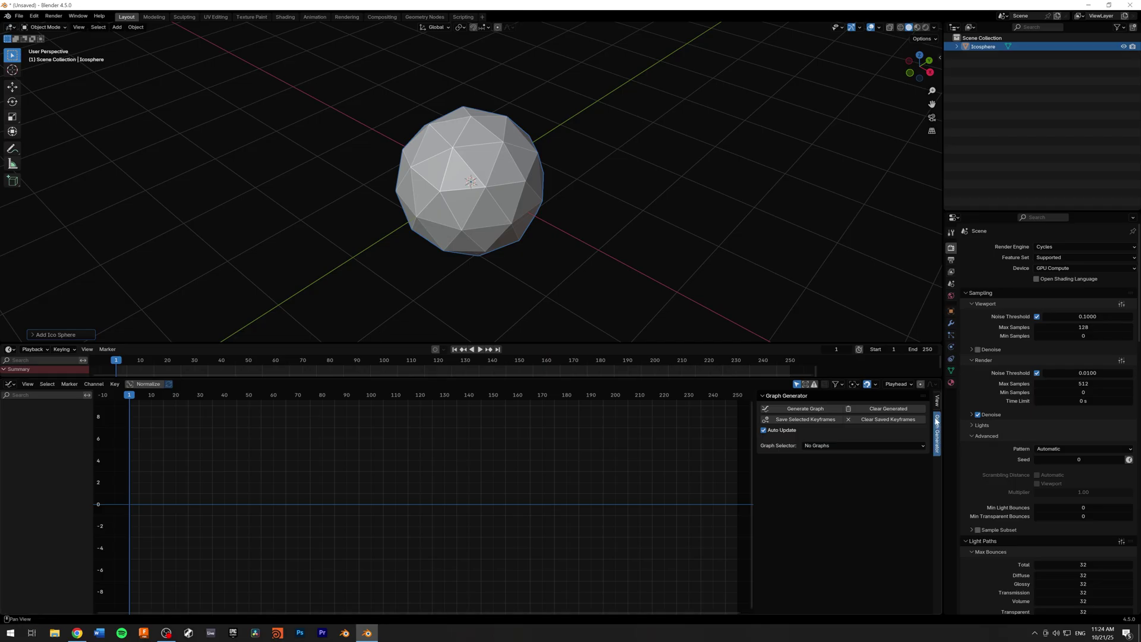
Select the Icosphere, show its object properties and insert a Location Z keyframe of 0 m at frame 1
left_click(983, 48)
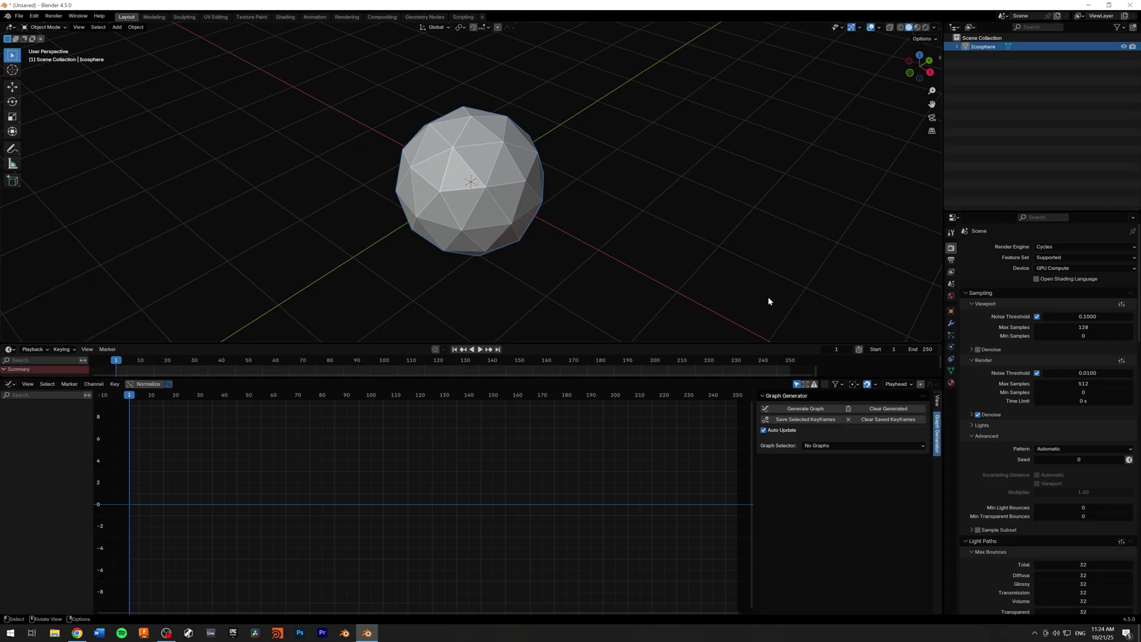
left_click(951, 311)
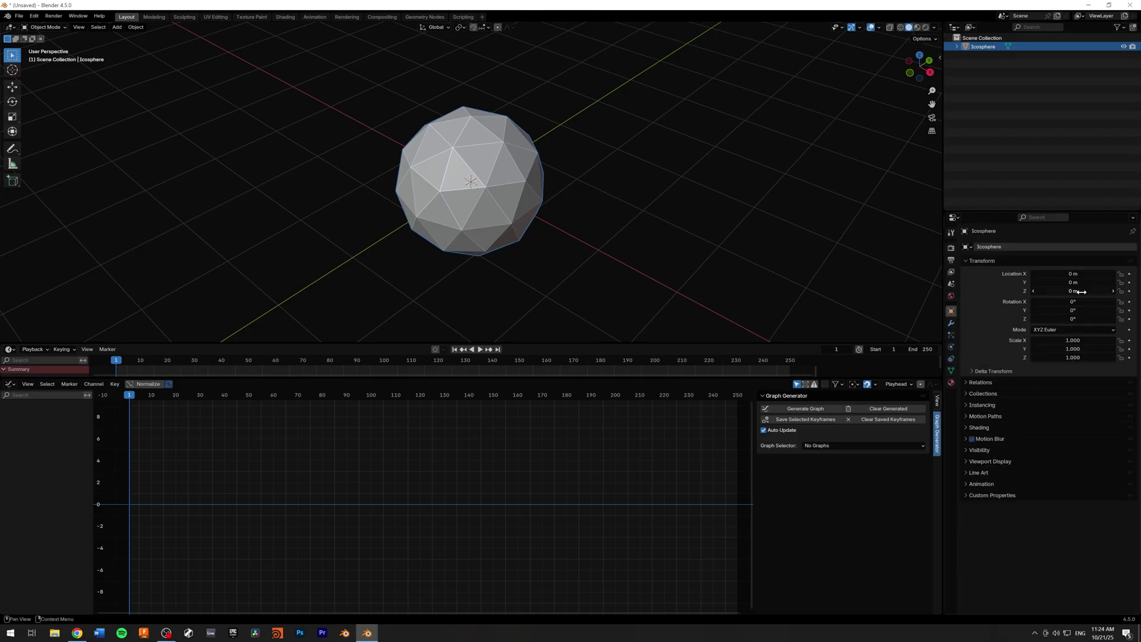
mouse_move(1081, 292)
left_mouse_down()
mouse_move(1092, 291)
mouse_move(1081, 292)
left_mouse_up()
left_click(1128, 291)
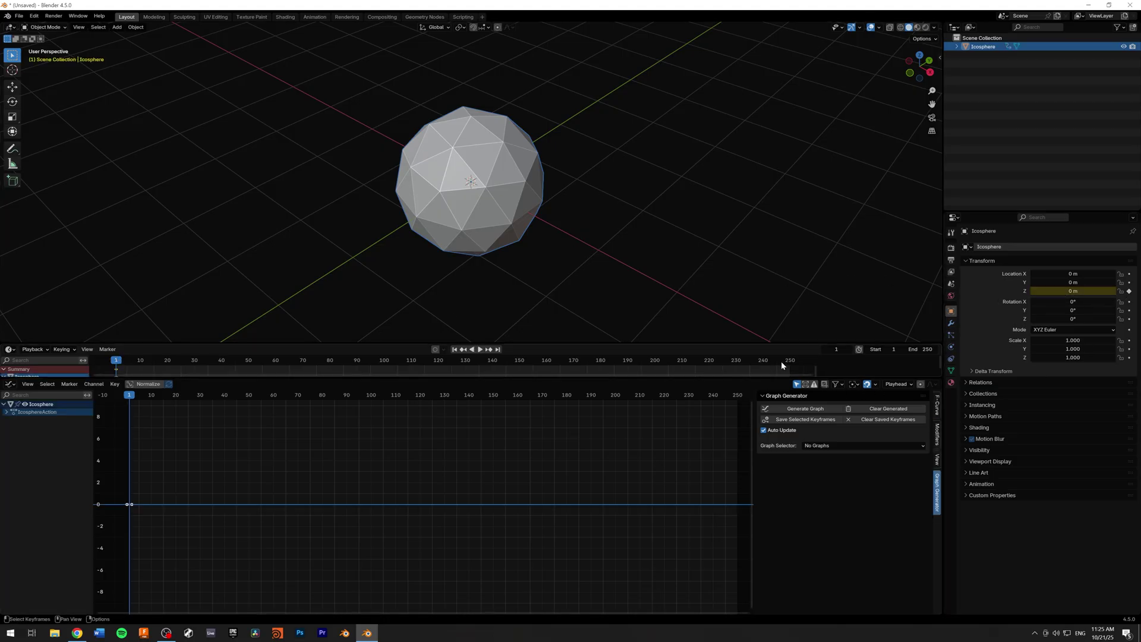
Set the scene's end frame to 100 and insert a second Location Z keyframe of 0 m at frame 100
left_click(925, 350)
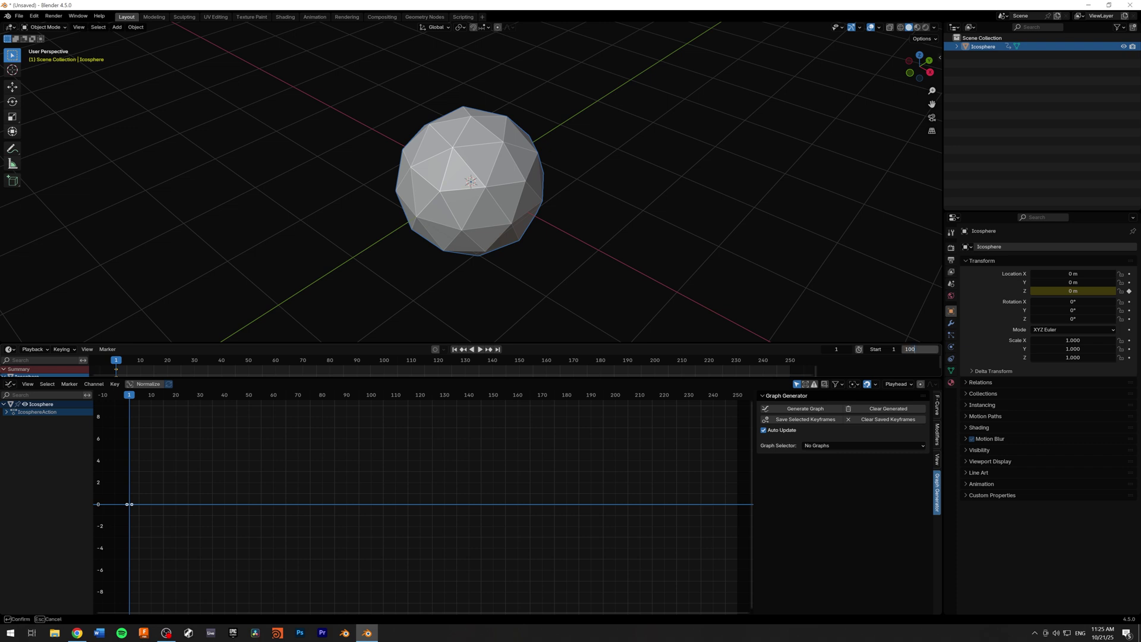
type("100")
key("Return")
key("shift+Right")
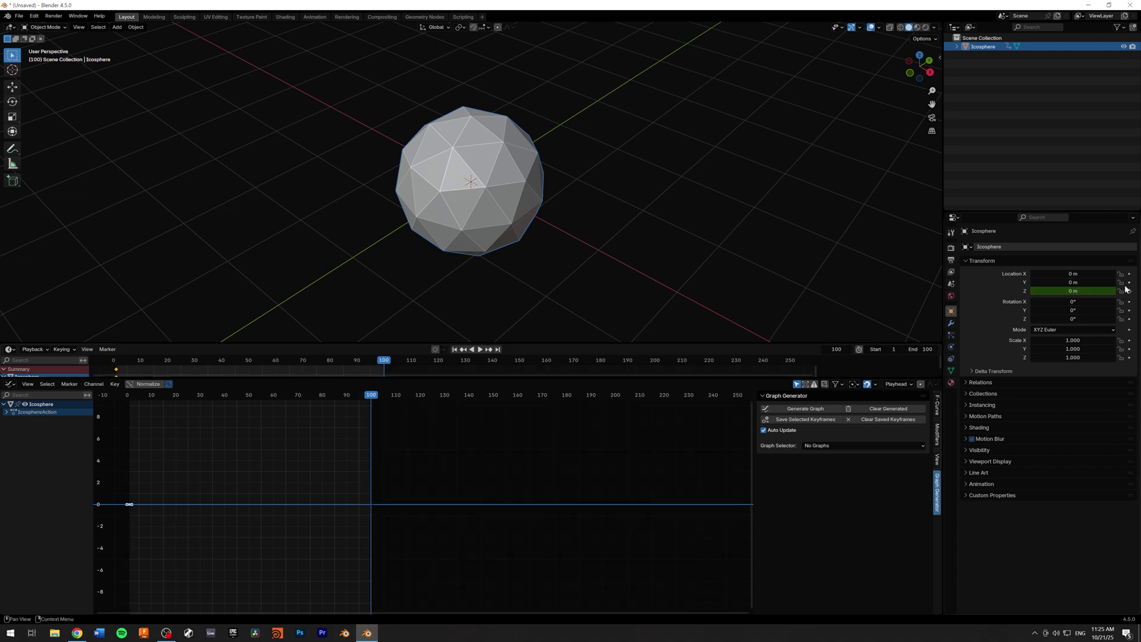
left_click(1128, 291)
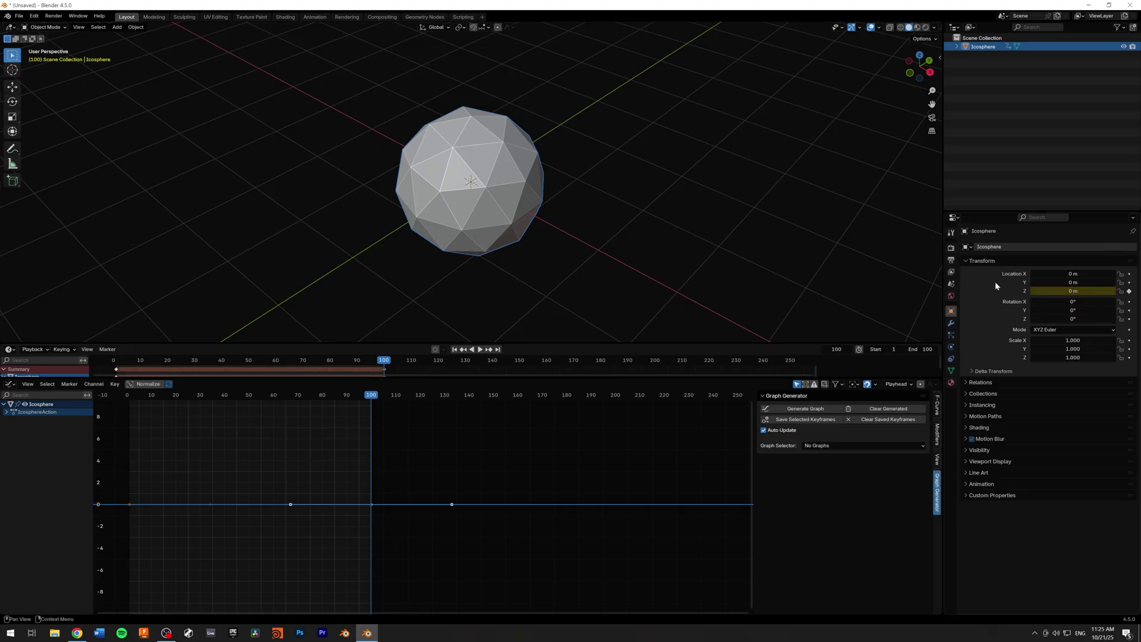
Box-select around the Location Z keyframes at frames 1 and 100 in the Graph Editor
middle_click_drag(333, 460, 532, 466)
scroll(532, 466, "up", 5)
scroll(532, 465, "up", 1)
left_click(526, 465)
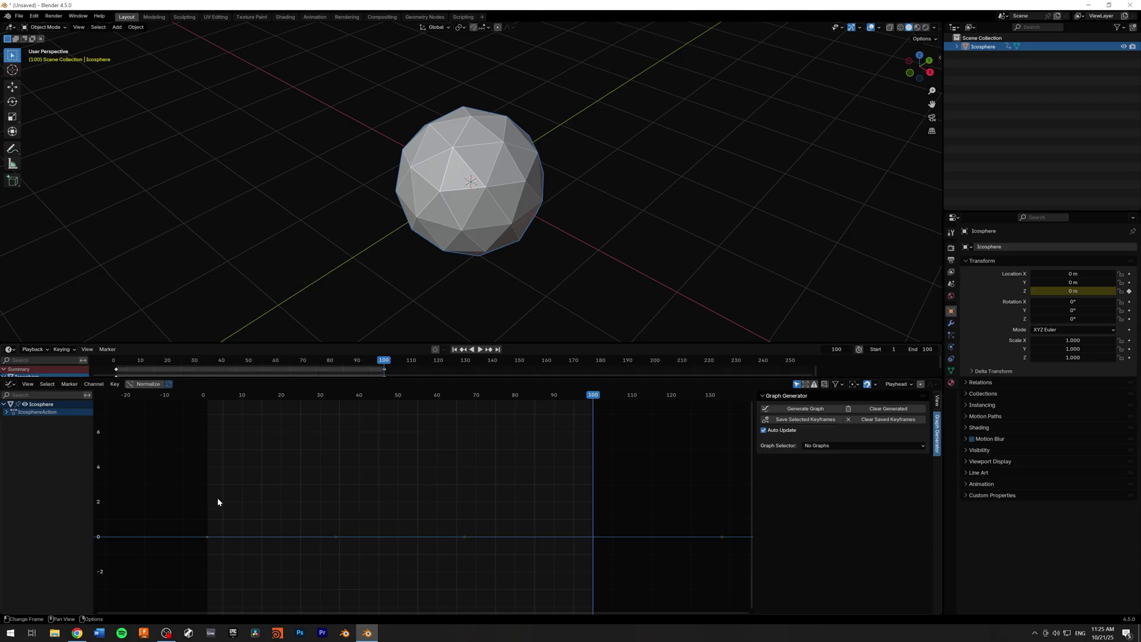
left_click_drag(179, 508, 236, 575)
left_click_drag(529, 479, 633, 577, "shift")
left_click(6, 411)
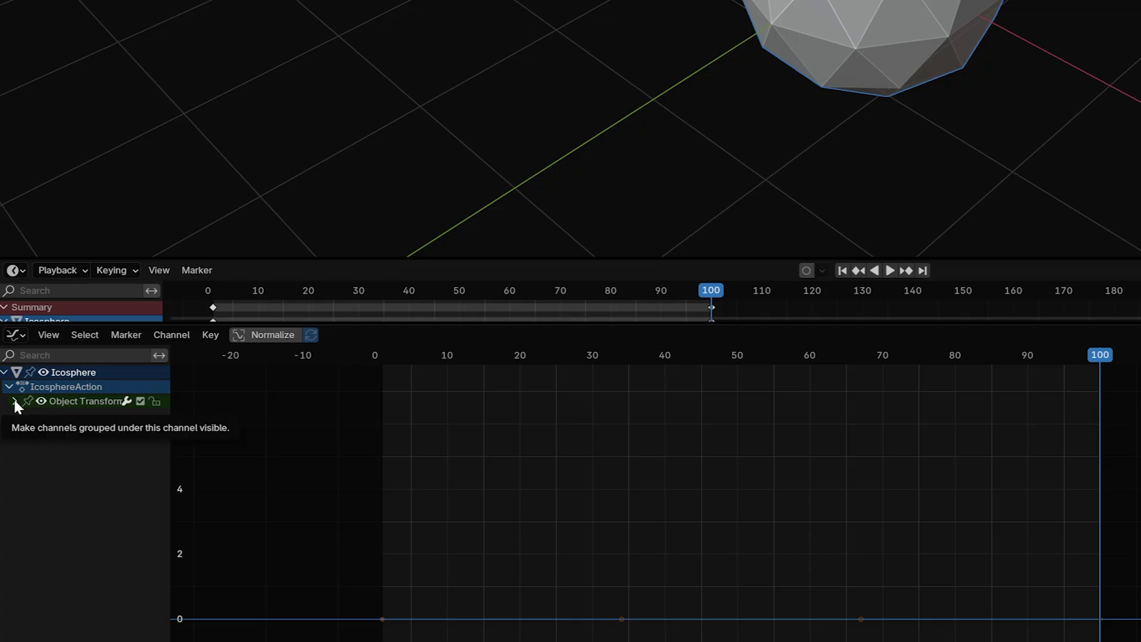
left_click(15, 402)
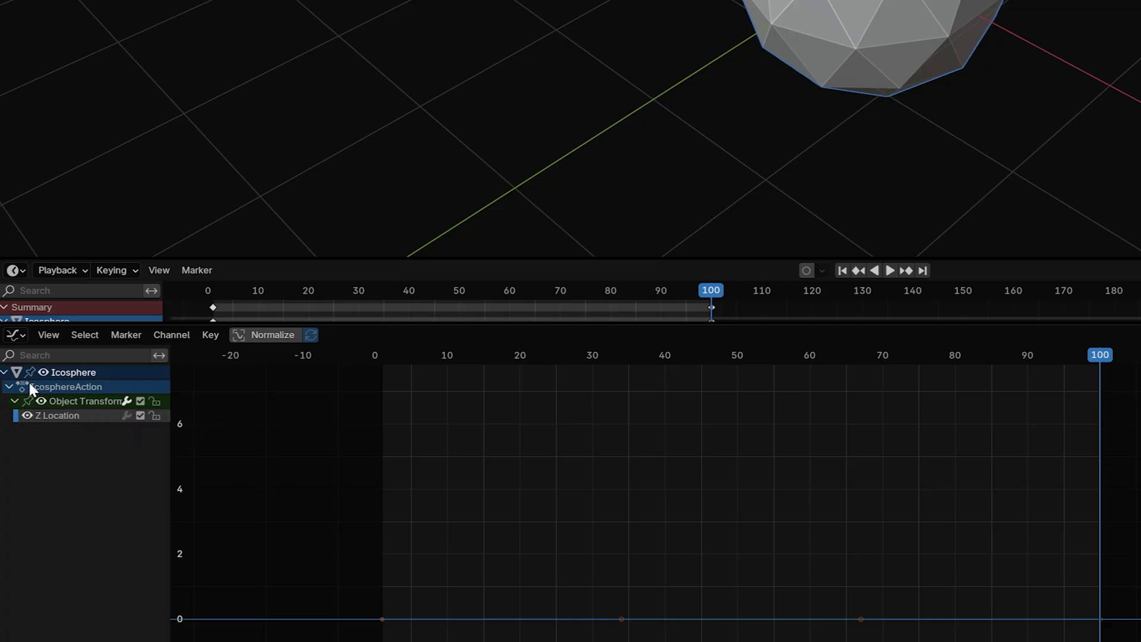
left_click(8, 386)
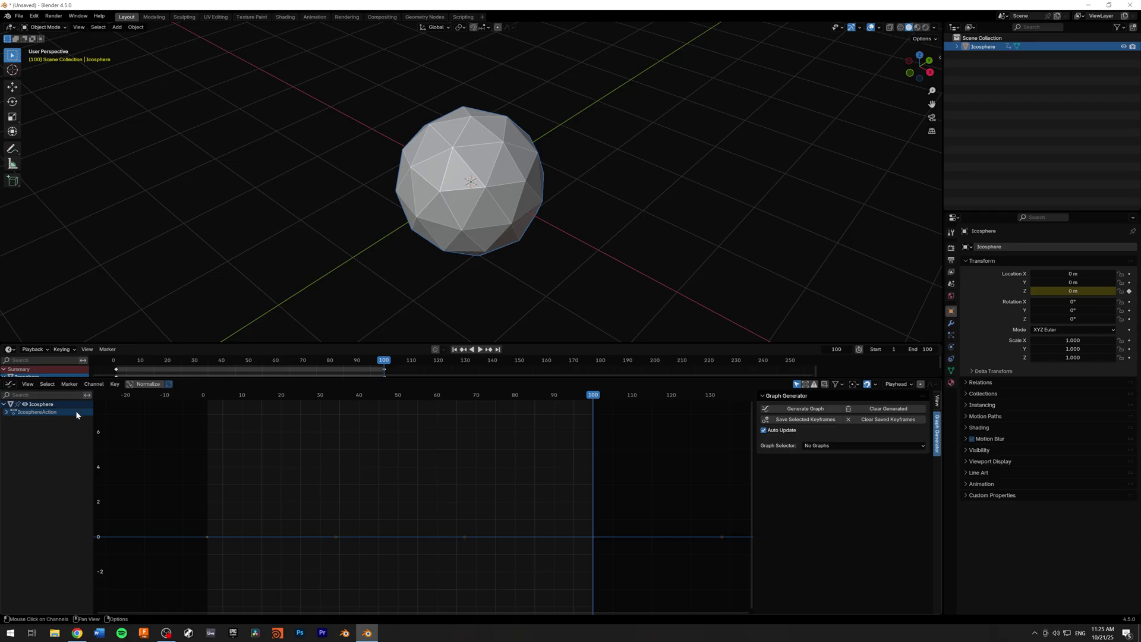
left_click_drag(93, 420, 4, 423)
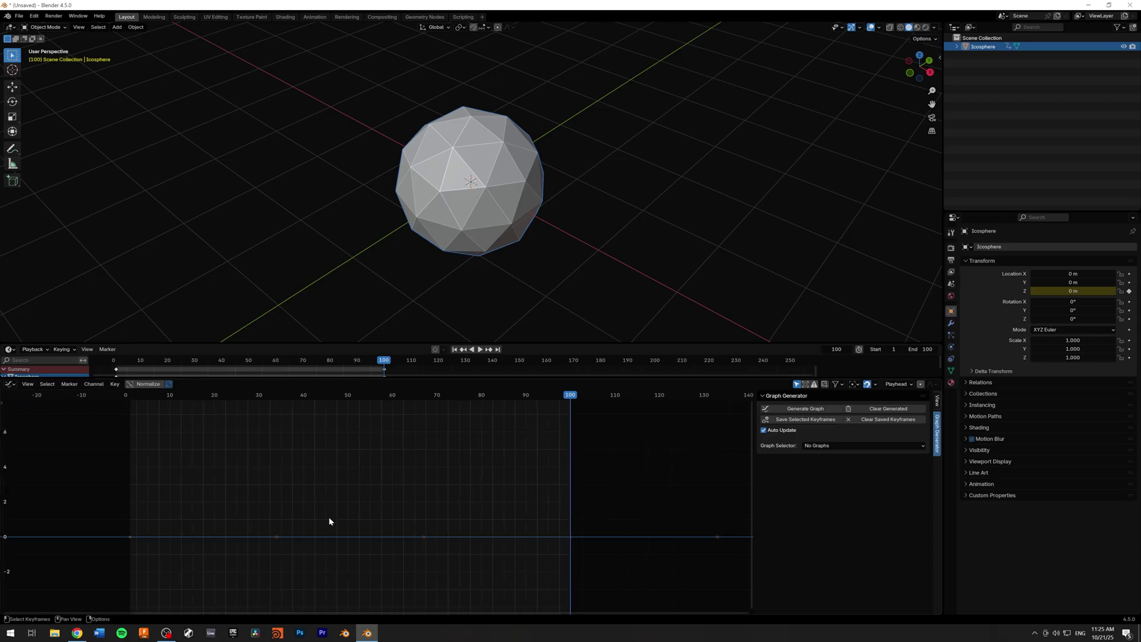
Select both Location Z keyframes in the Graph Editor and save them as the Graph Generator's selected keyframes
scroll(329, 521, "up", 1)
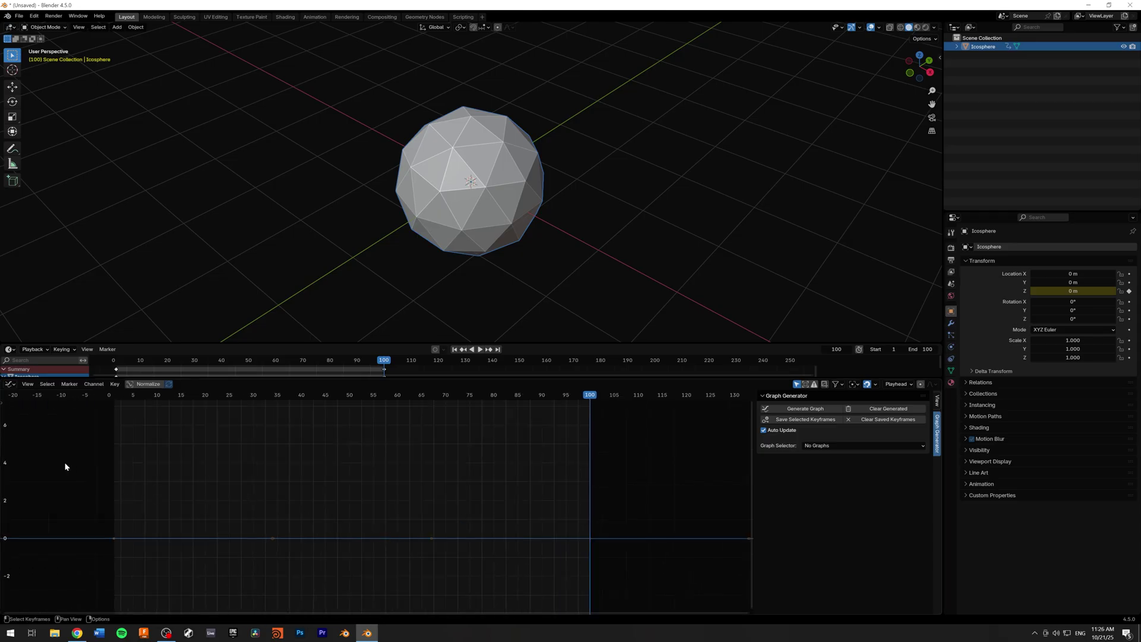
left_click_drag(65, 466, 681, 601)
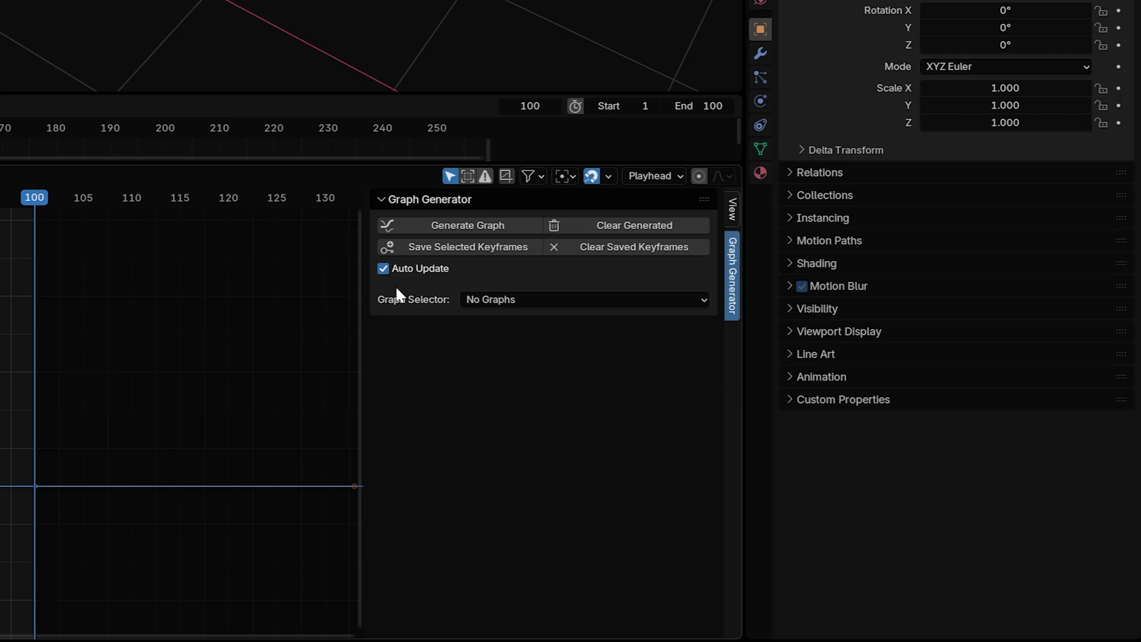
left_click(479, 250)
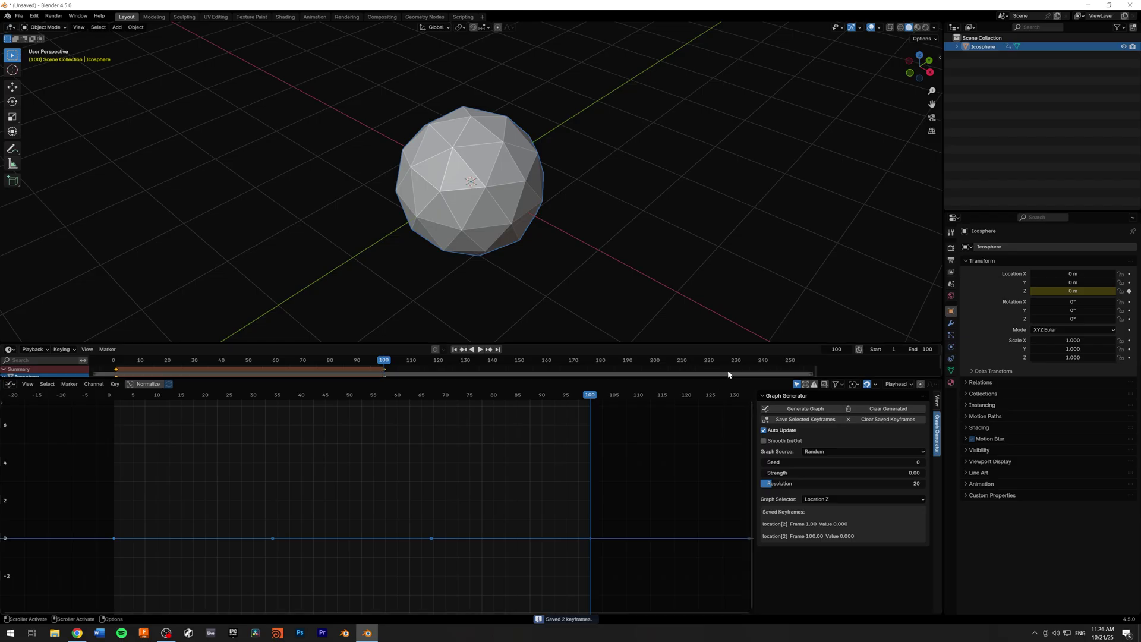
Widen the Graph Generator sidebar and view the Graph Selector's choices, leaving Location Z selected
left_click_drag(755, 419, 679, 419)
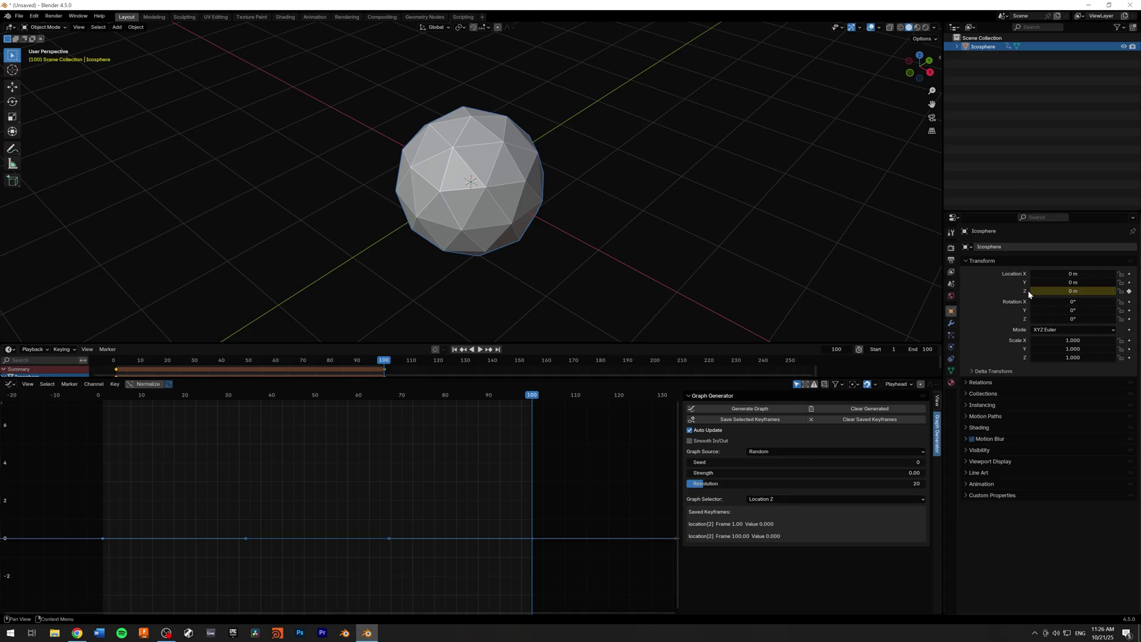
left_click(778, 499)
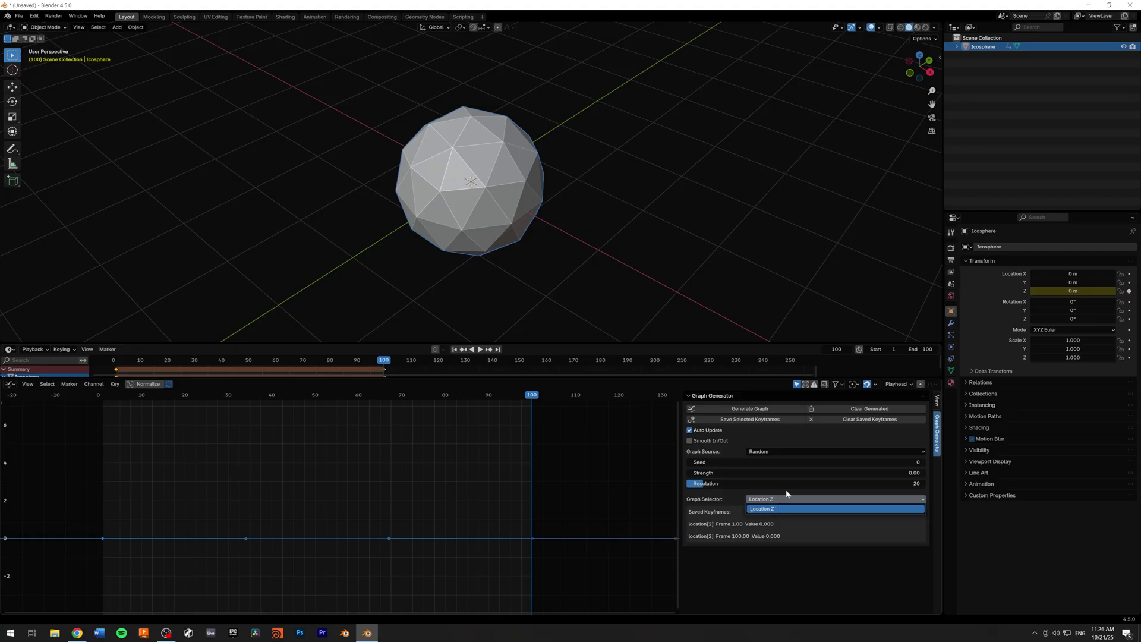
left_click(784, 494)
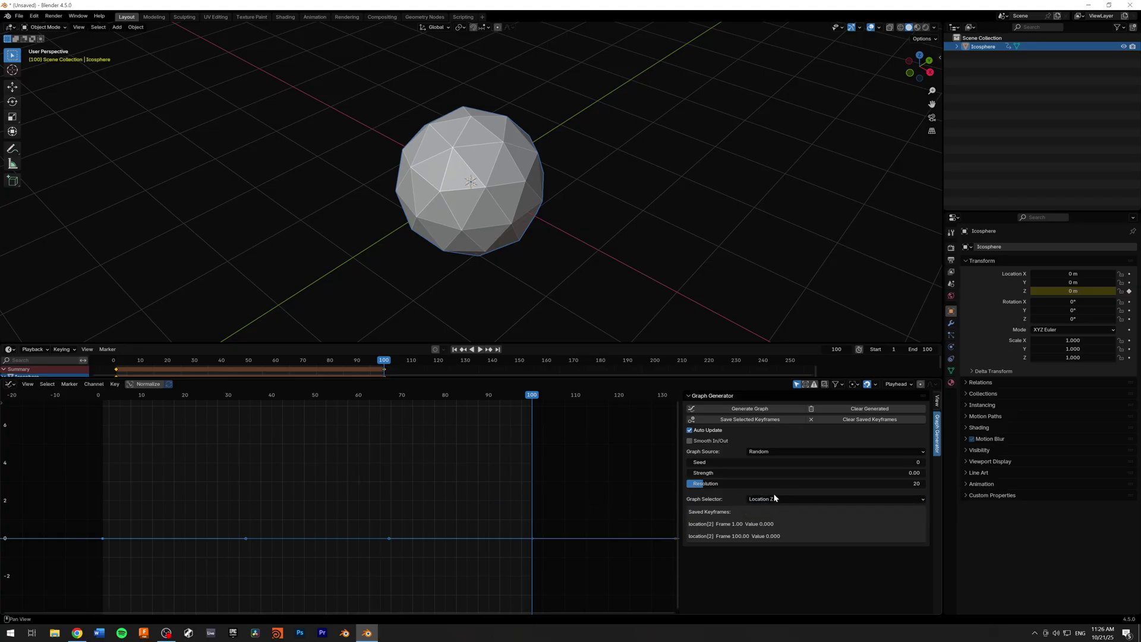
Generate a Random graph on Location Z with seed 11, strength 1.34 and resolution 18
middle_click_drag(205, 464, 270, 460)
scroll(270, 460, "up", 1)
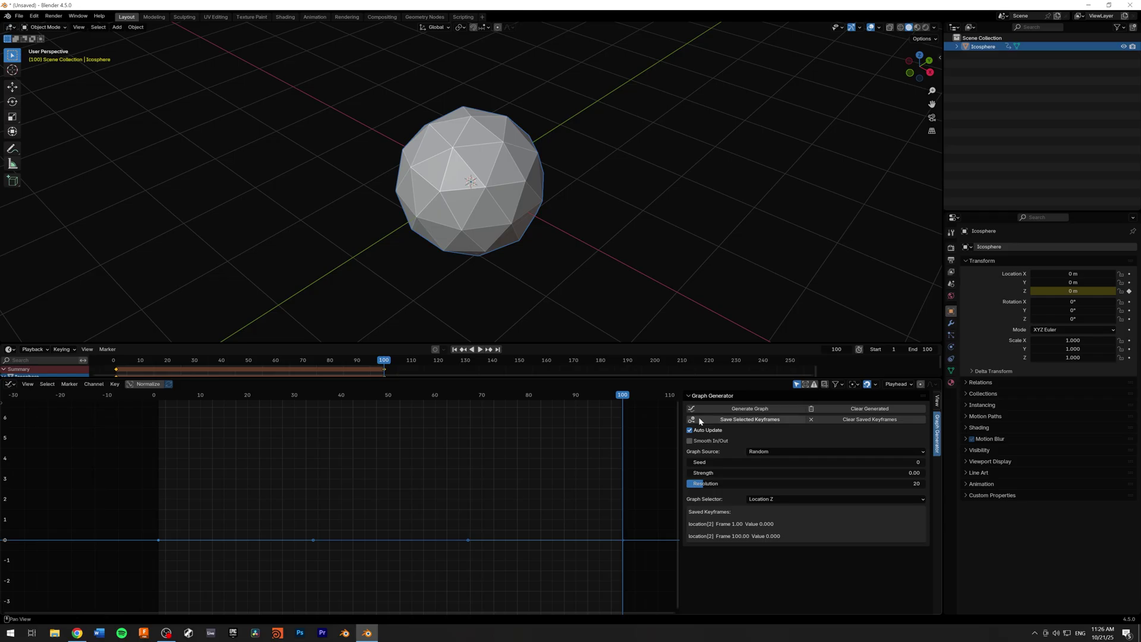
left_click_drag(711, 473, 736, 462)
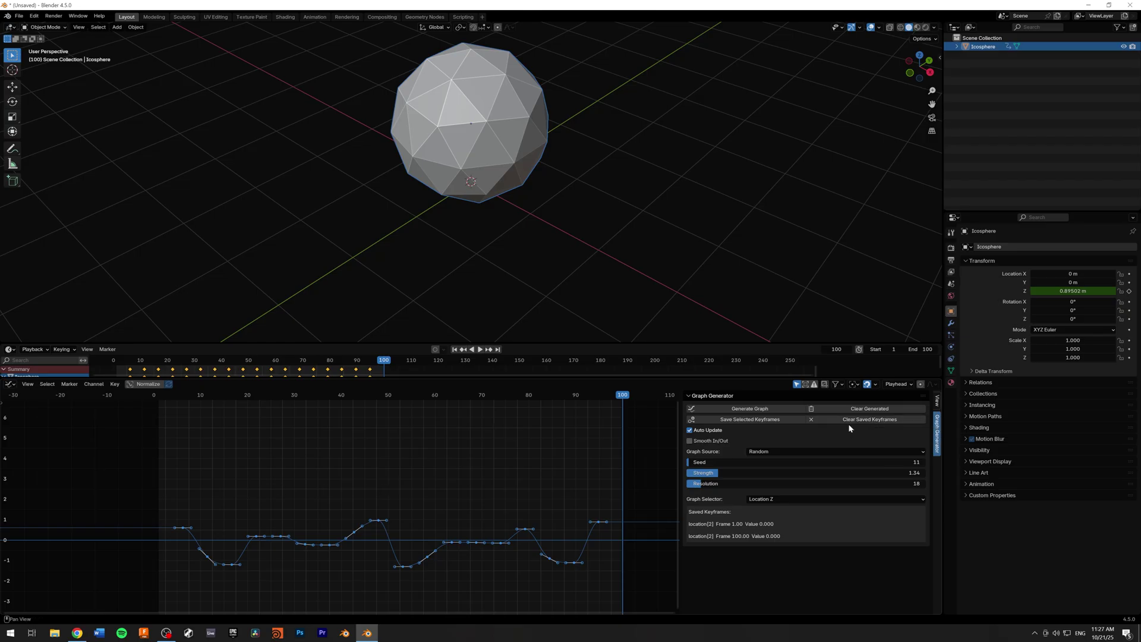
Clear the generated keyframes and the saved keyframes in the Graph Generator
left_click(866, 409)
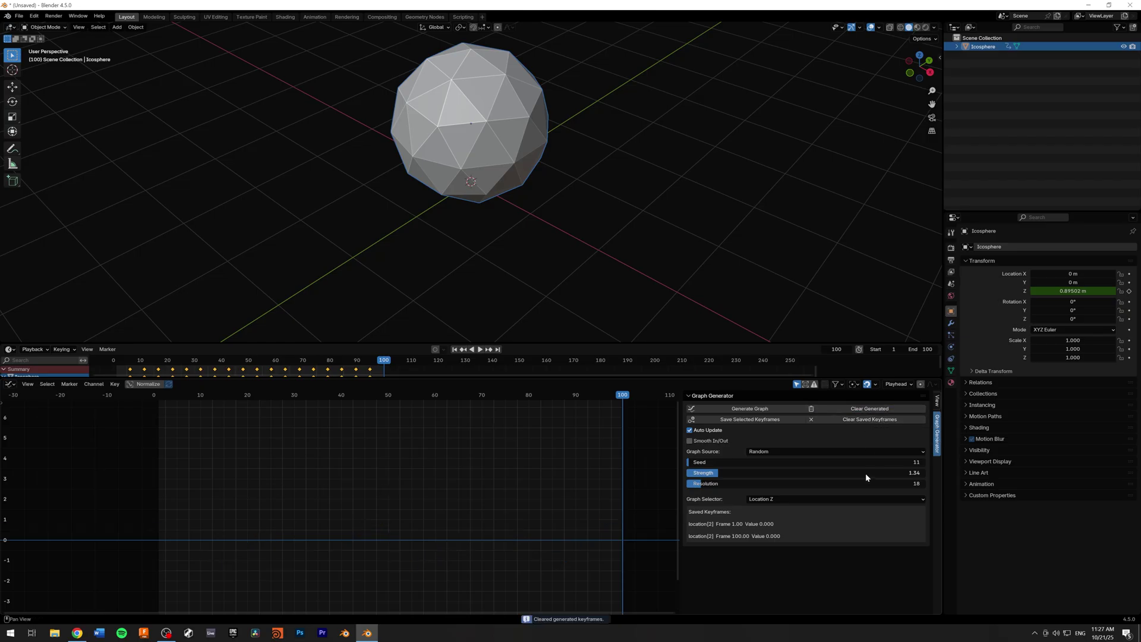
left_click(859, 421)
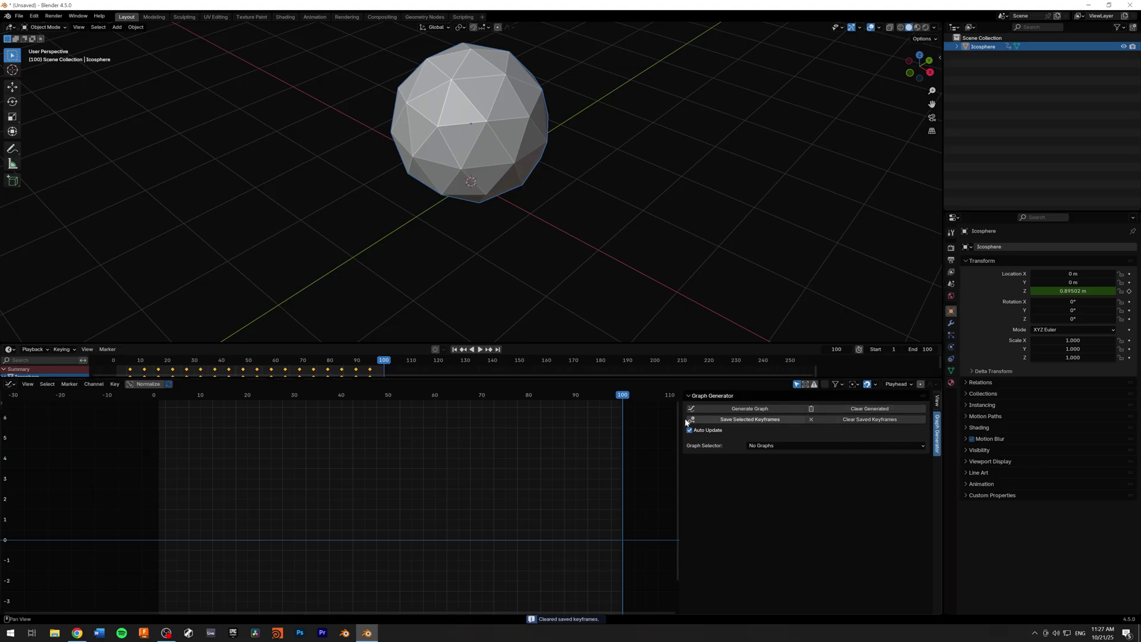
left_click_drag(4, 405, 191, 403)
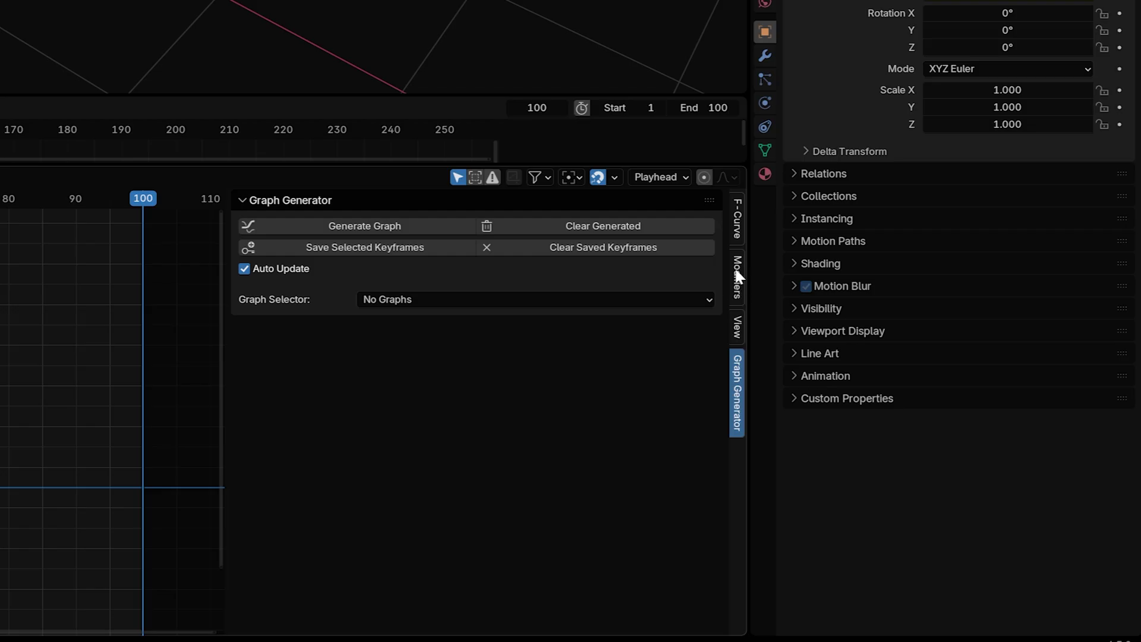
left_click(738, 284)
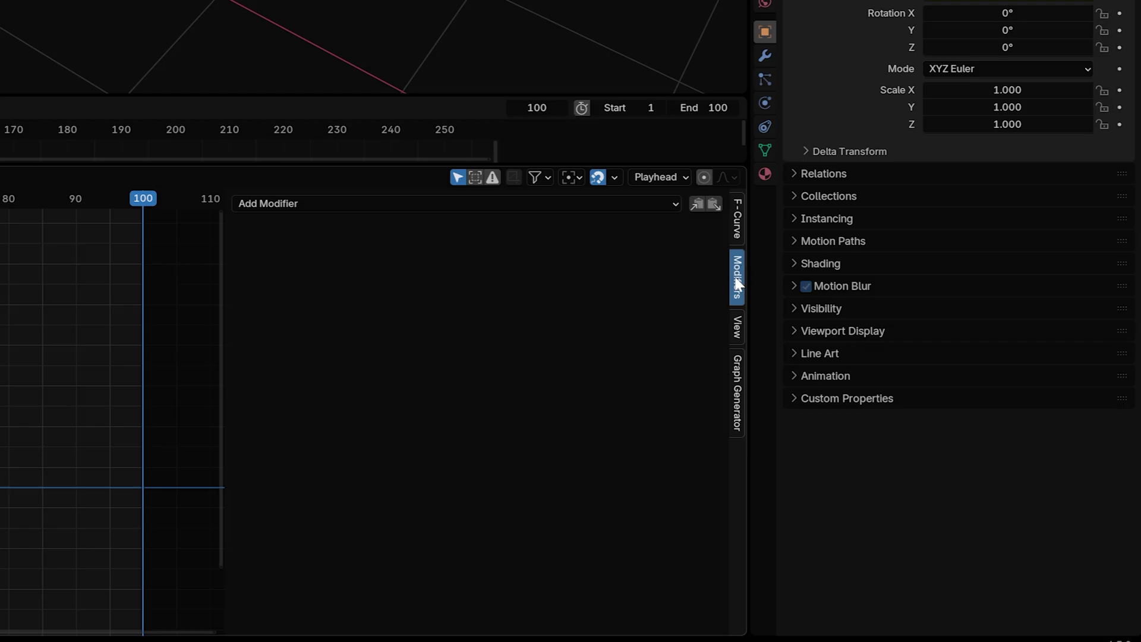
left_click(655, 205)
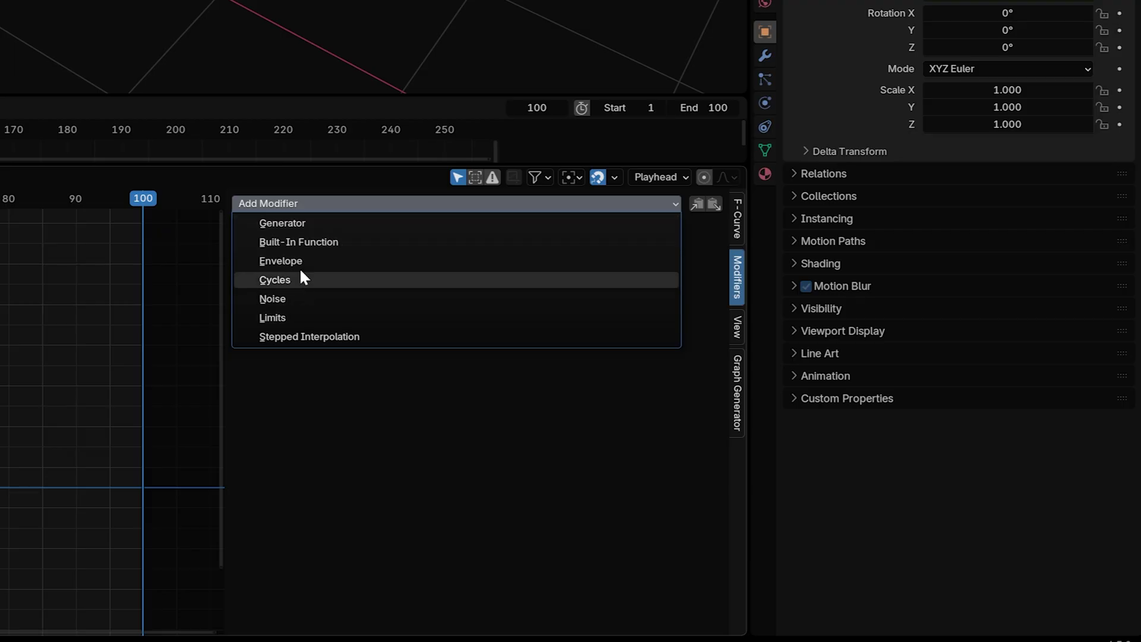
left_click(282, 299)
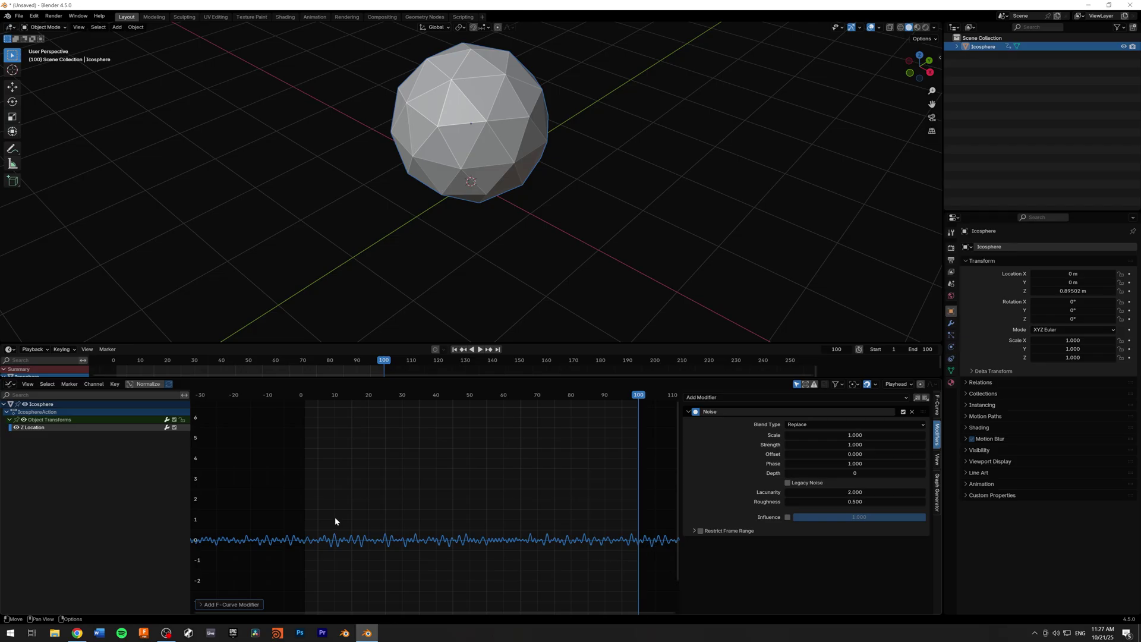
left_click(480, 349)
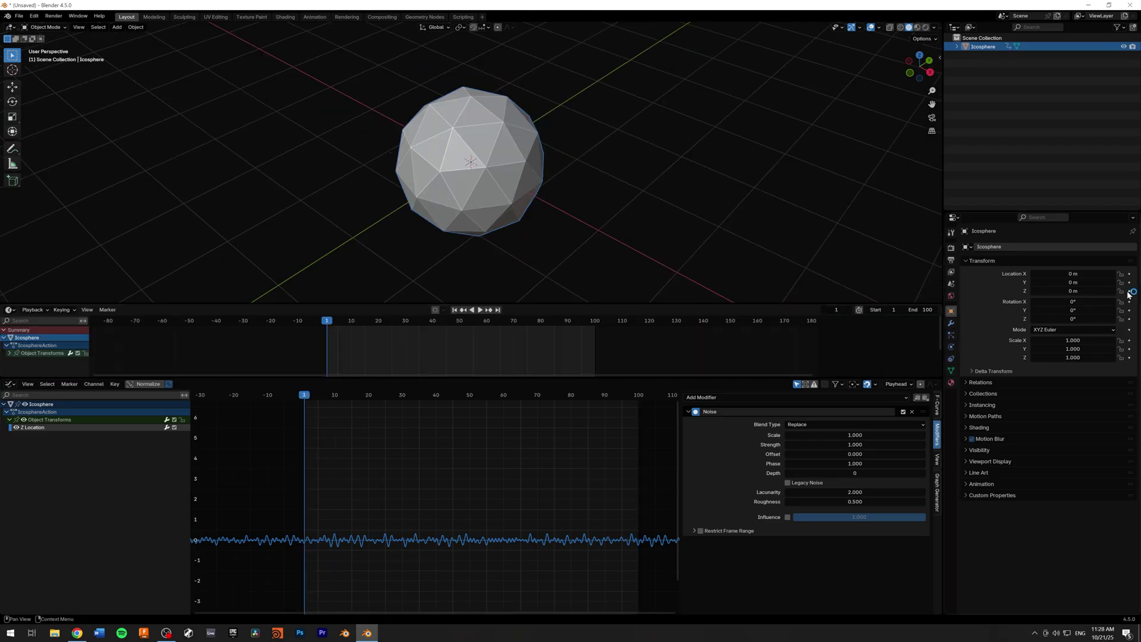
Keyframe the icosphere's Location Z at frames 1 and 100, and scrub back to frame 51
left_click(593, 323)
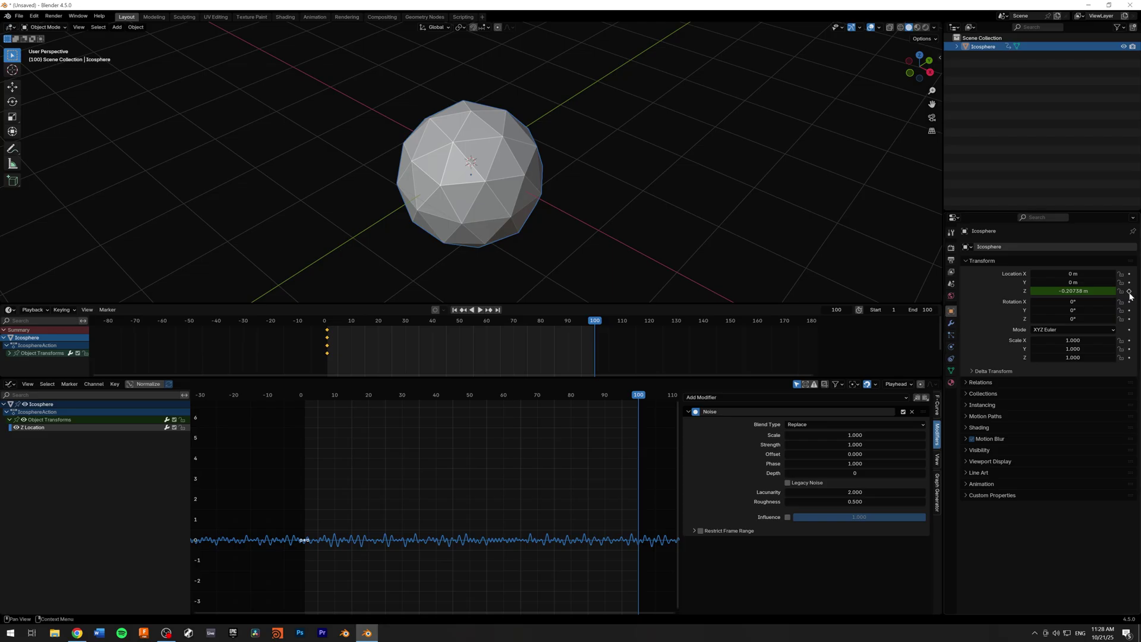
key("space")
left_click_drag(524, 321, 464, 327)
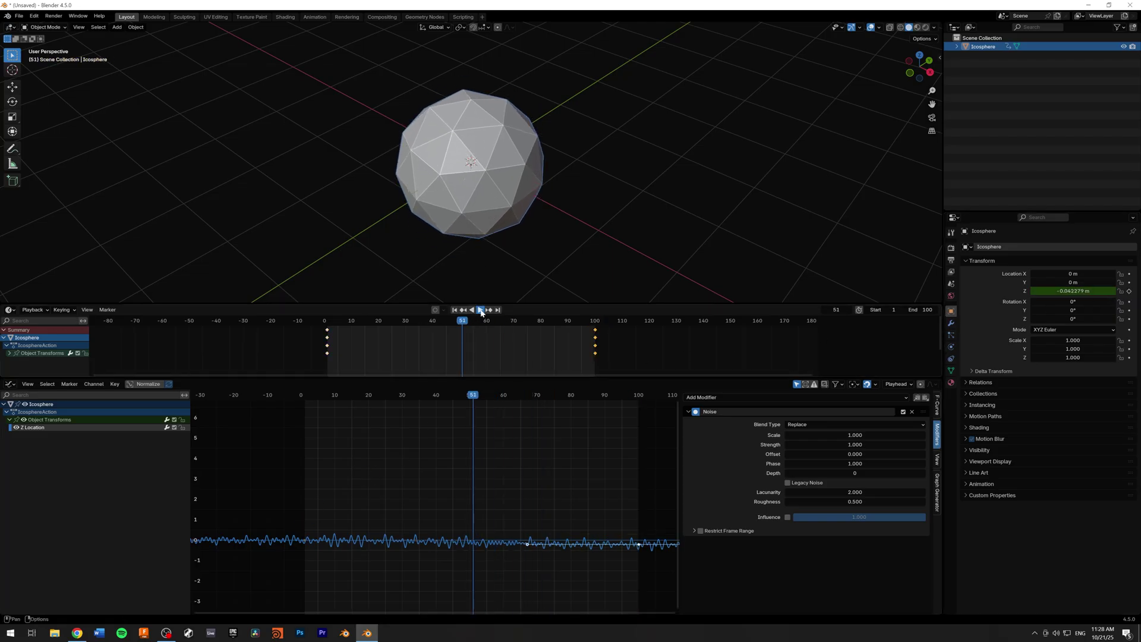
Play the animation while setting the Noise modifier's scale to -4.5 and strength to 1.1
left_click(481, 310)
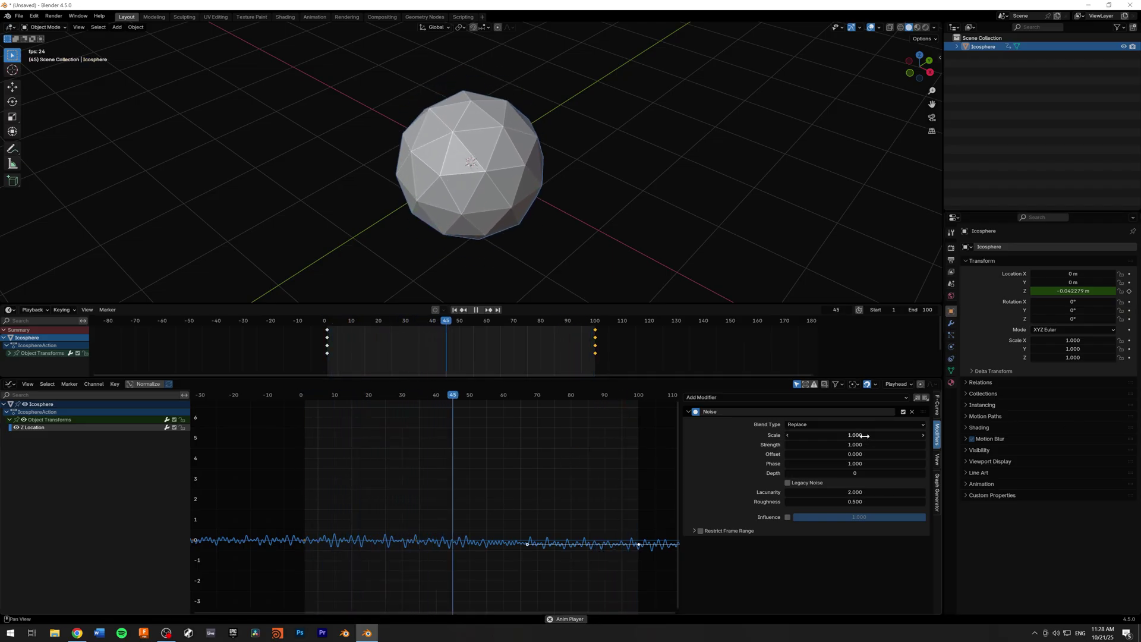
mouse_move(875, 435)
left_mouse_down()
mouse_move(835, 435)
mouse_move(882, 434)
mouse_move(862, 434)
left_mouse_up()
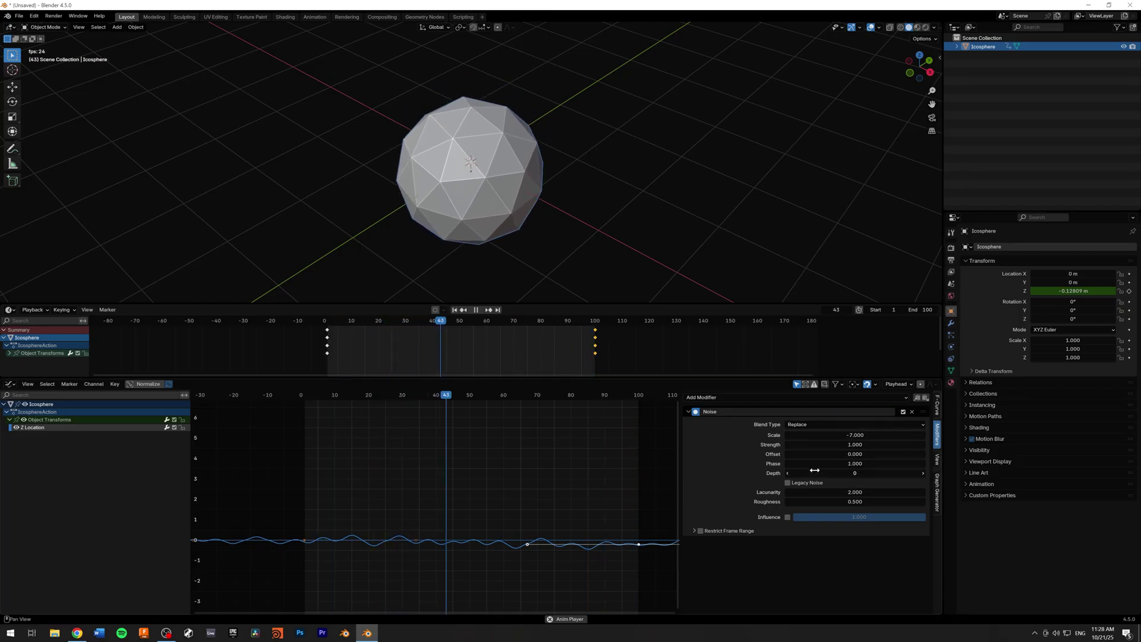
left_click_drag(855, 434, 820, 435)
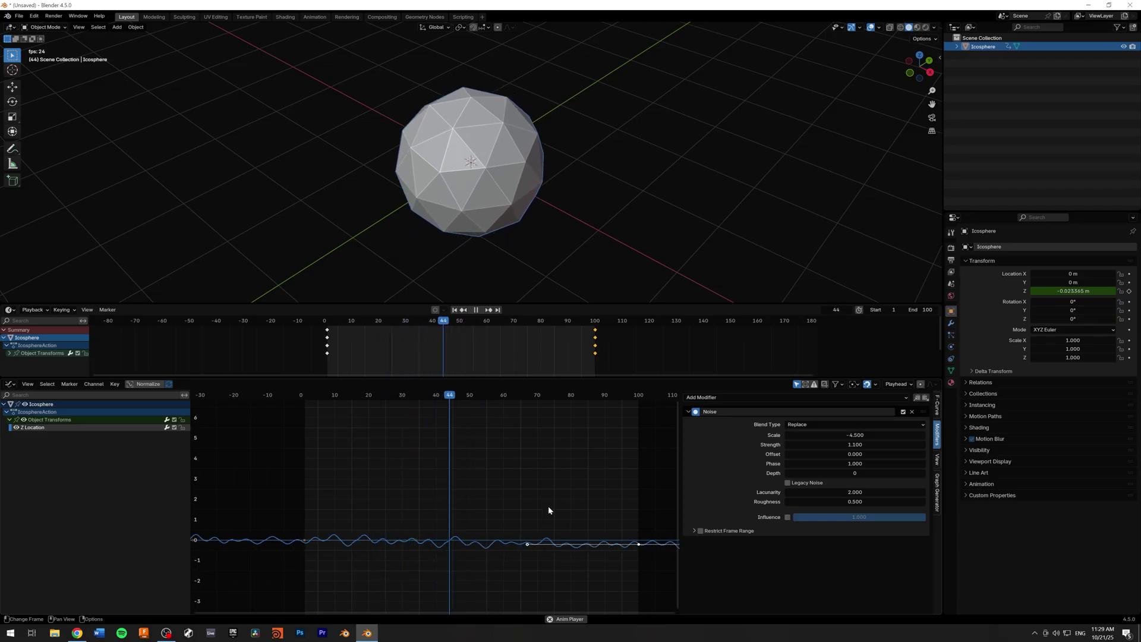
middle_click_drag(569, 500, 545, 499)
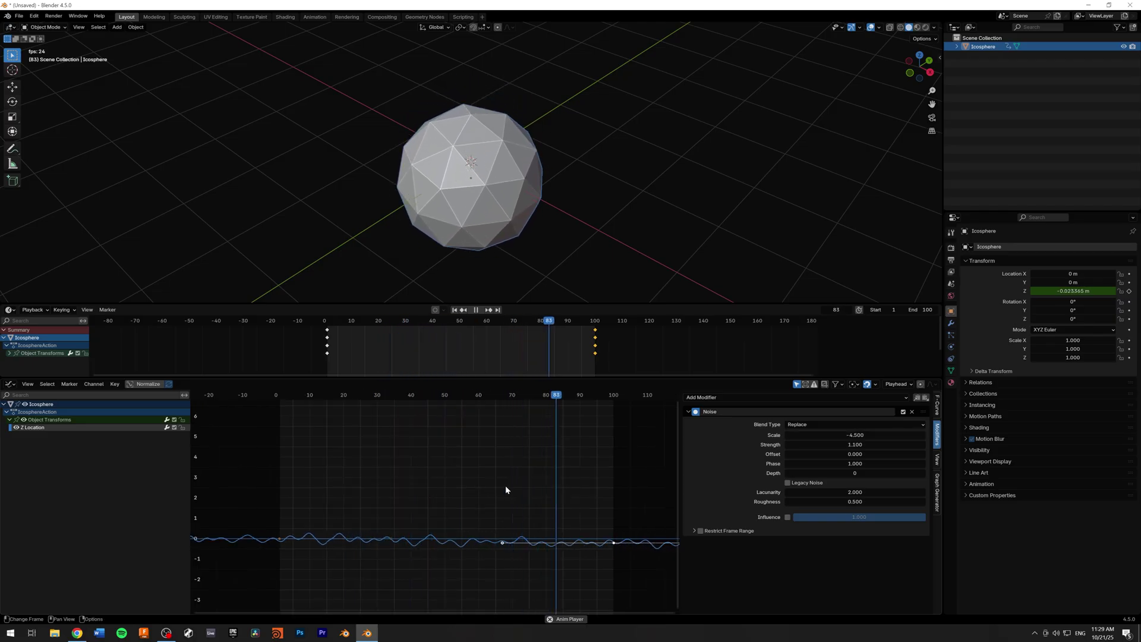
Remove the Noise modifier from the Z Location curve and move the playhead to frame 2
left_click(505, 485)
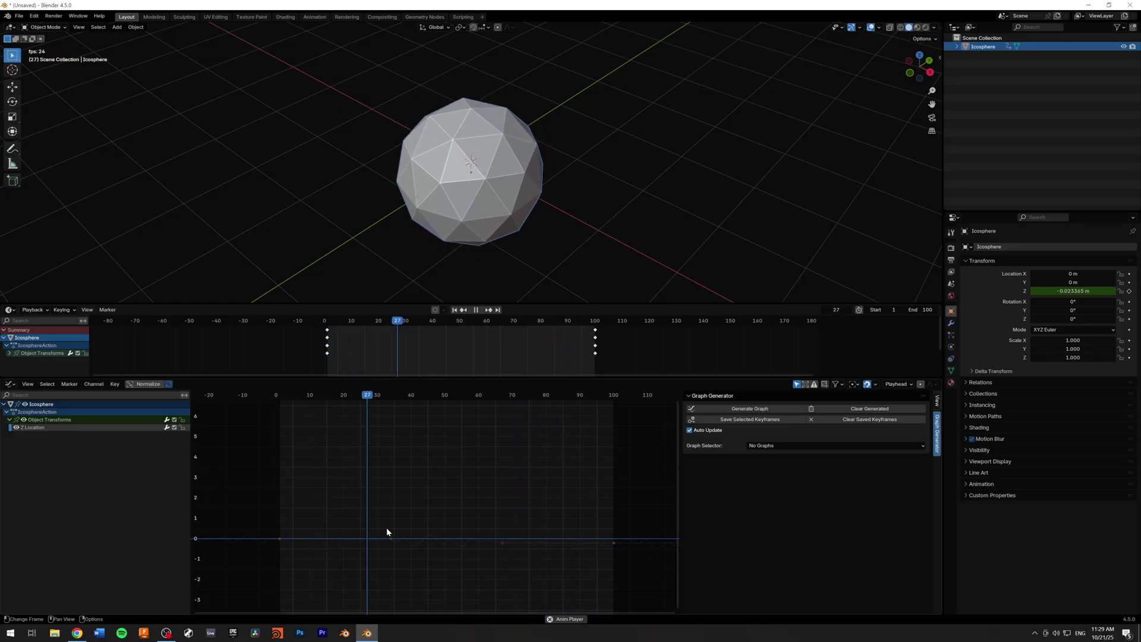
left_click_drag(418, 395, 414, 395)
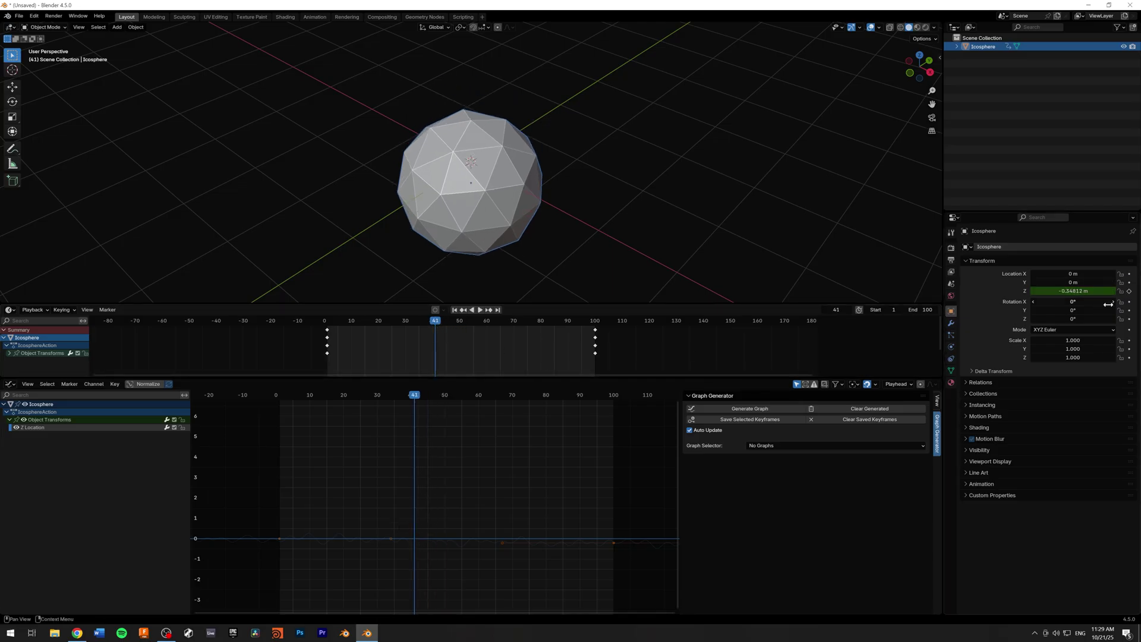
left_click_drag(420, 321, 329, 321)
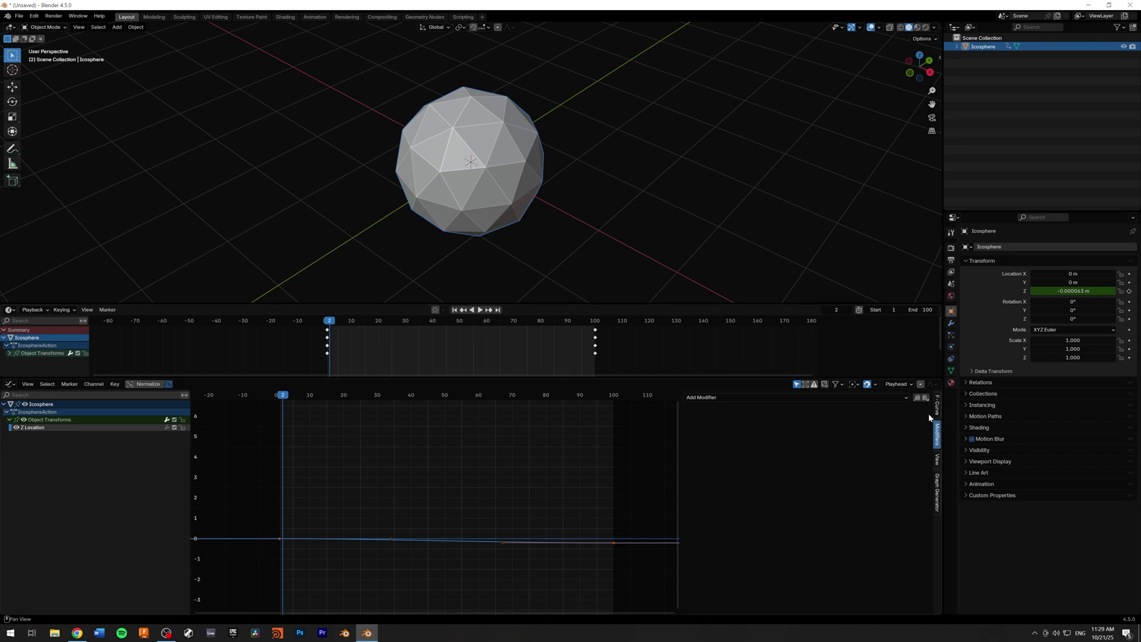
Save both Location Z keyframes in the Graph Generator and play a Random graph with seed 36, strength 2.00 and resolution 36
left_click(937, 489)
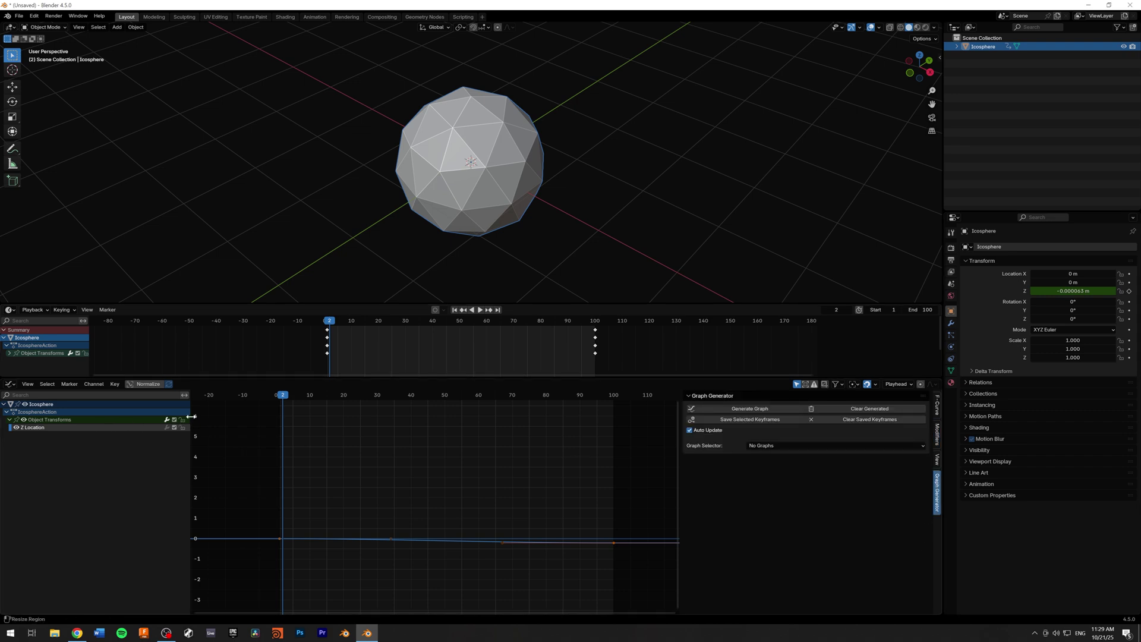
left_click_drag(191, 416, 6, 422)
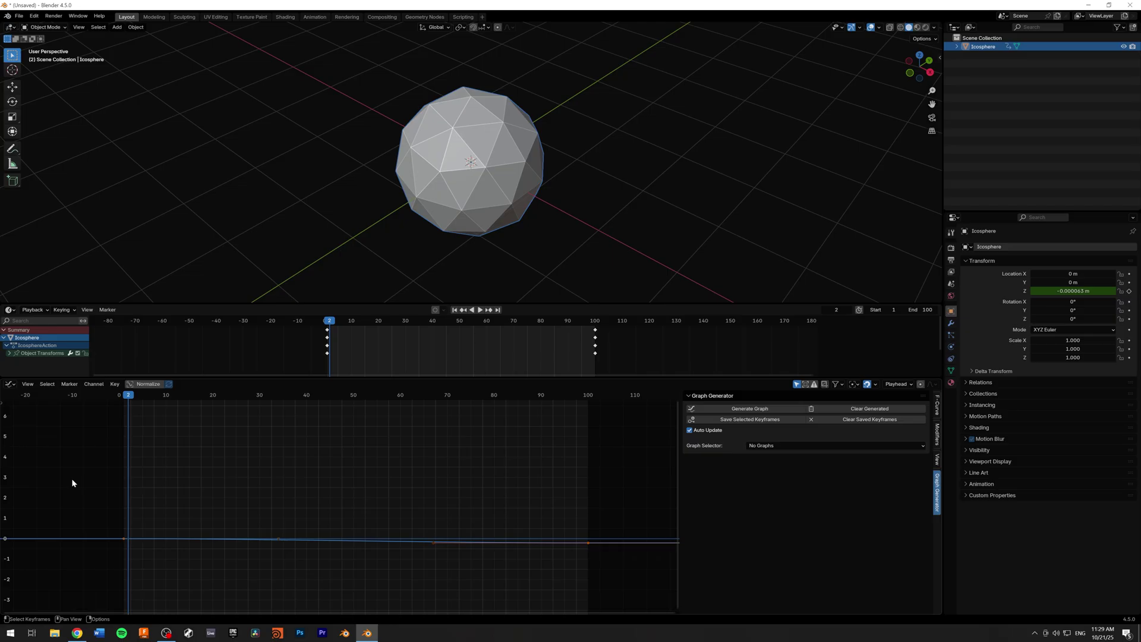
left_click_drag(65, 478, 618, 592)
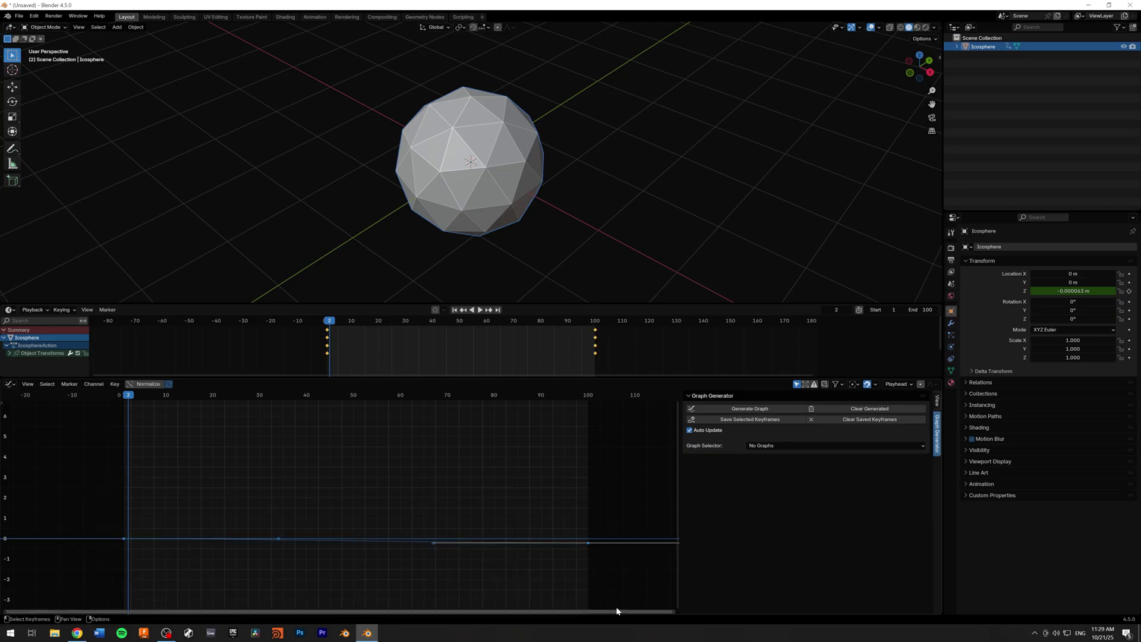
left_click(754, 420)
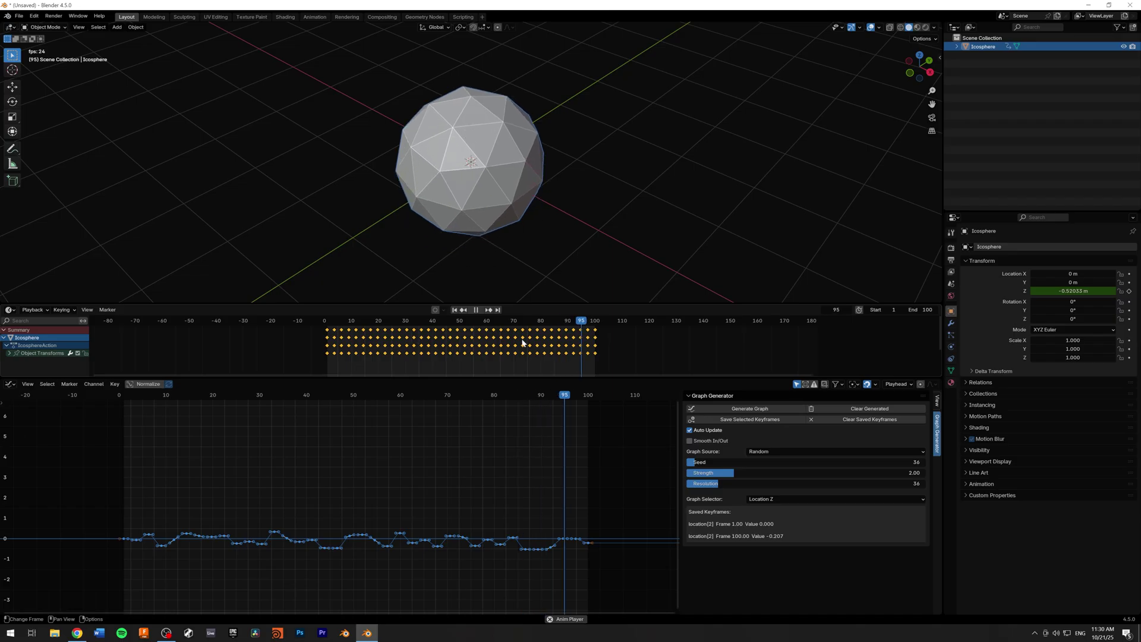
mouse_move(487, 224)
middle_mouse_down()
mouse_move(491, 191)
mouse_move(516, 189)
mouse_move(491, 208)
middle_mouse_up()
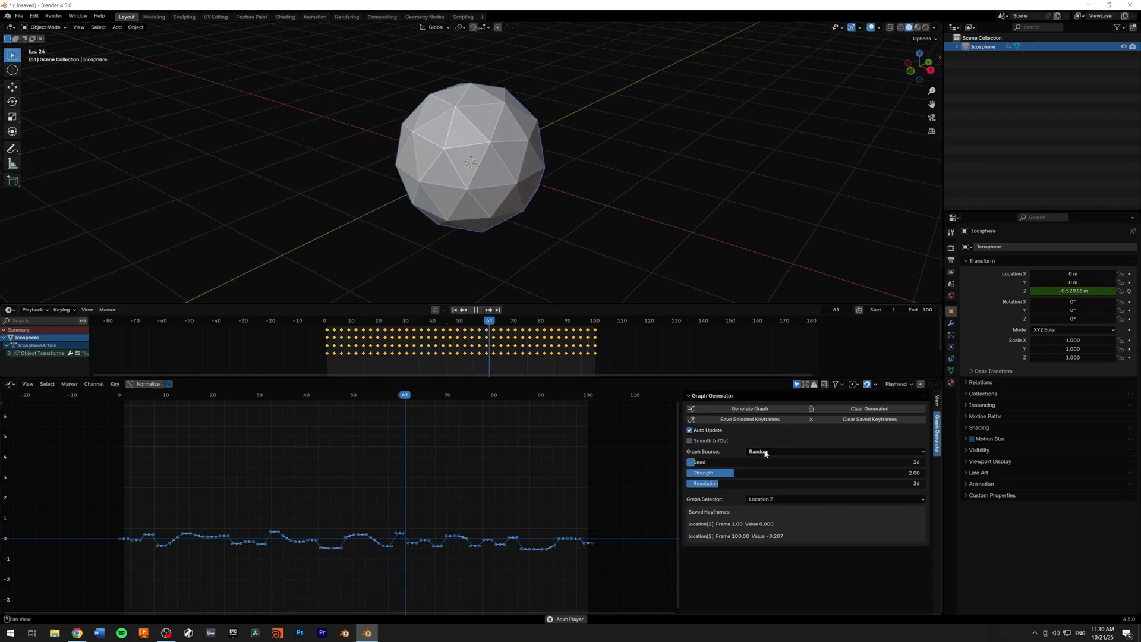
Switch the graph source to Spring with 27 bounces, strength 7.25 and resolution 142, and try Smooth In/Out with a higher smooth amount
left_click(797, 453)
left_click(809, 513)
left_click_drag(739, 473, 877, 464)
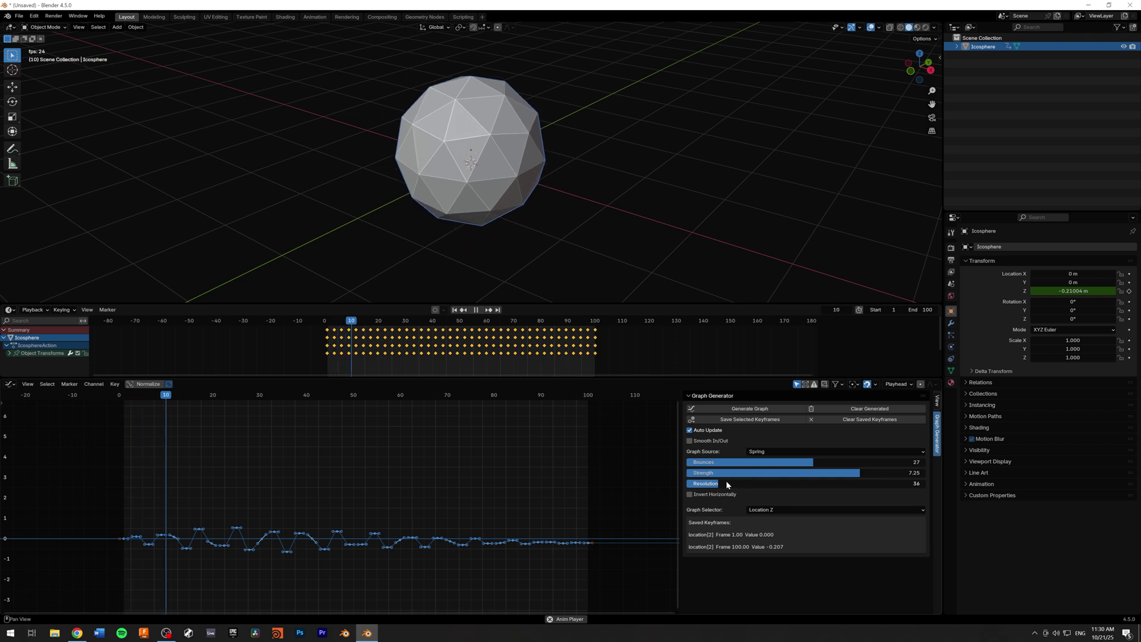
left_click_drag(725, 483, 817, 483)
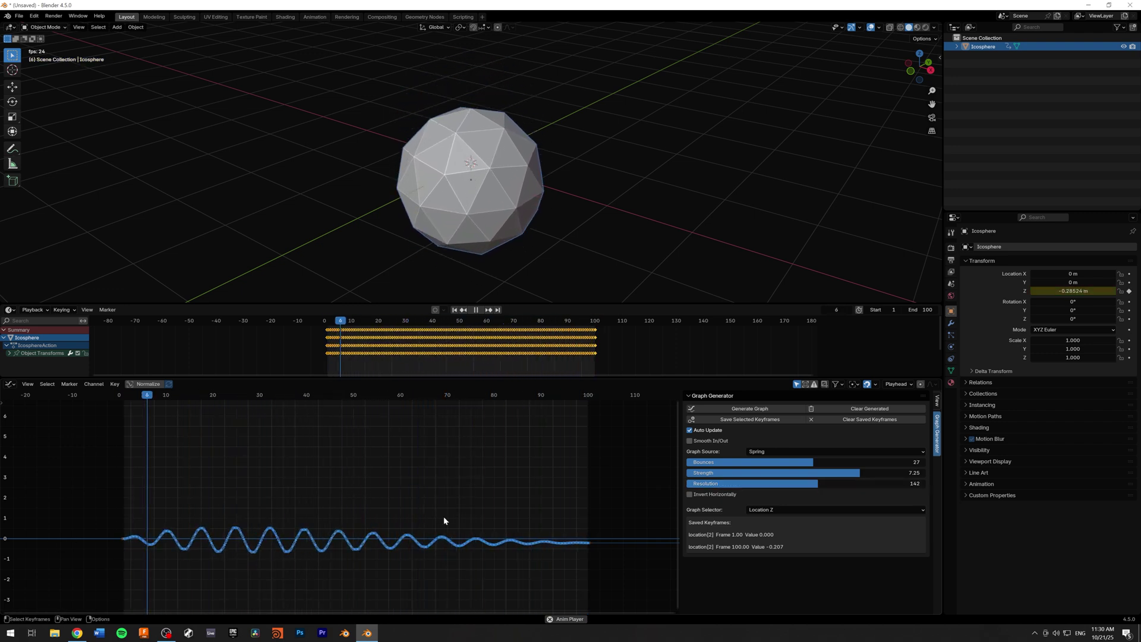
mouse_move(470, 240)
middle_mouse_down()
mouse_move(505, 204)
mouse_move(465, 234)
middle_mouse_up()
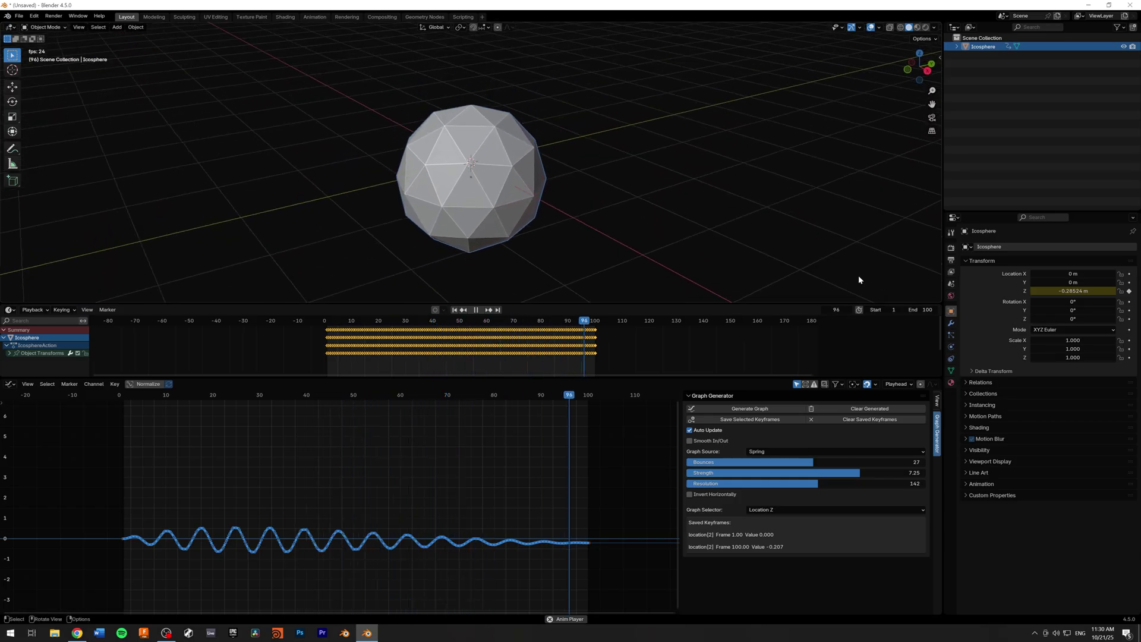
left_click(690, 441)
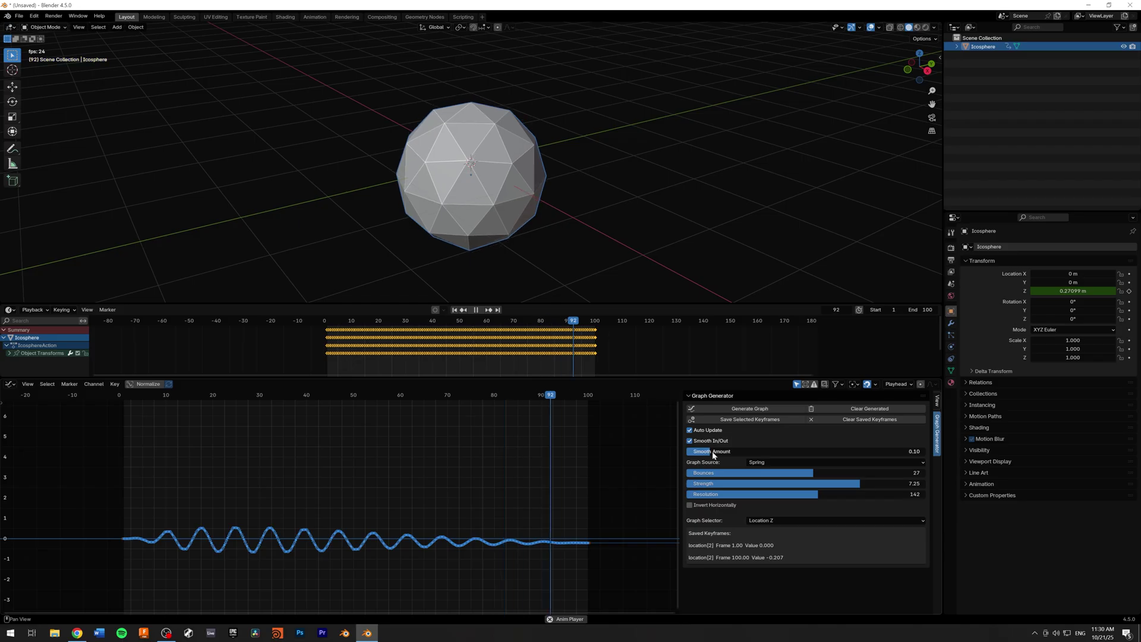
left_click_drag(743, 451, 909, 453)
Switch the graph source to Bounce with bounce amount 15 and strength 9.50, and toggle Invert Horizontally on and off
left_click(833, 452)
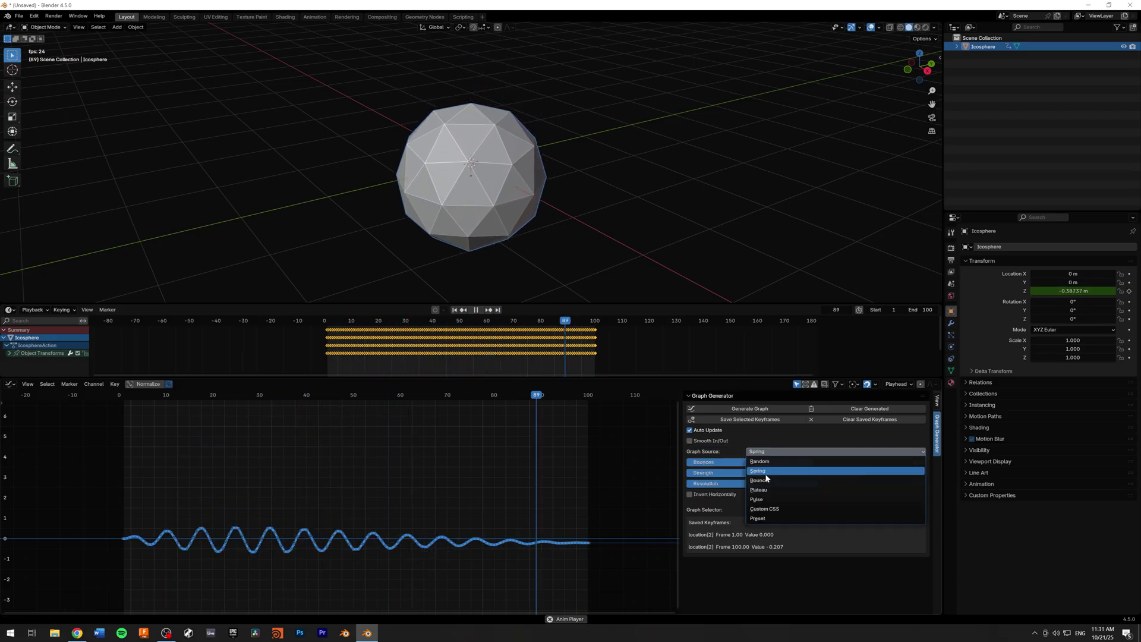
left_click(832, 481)
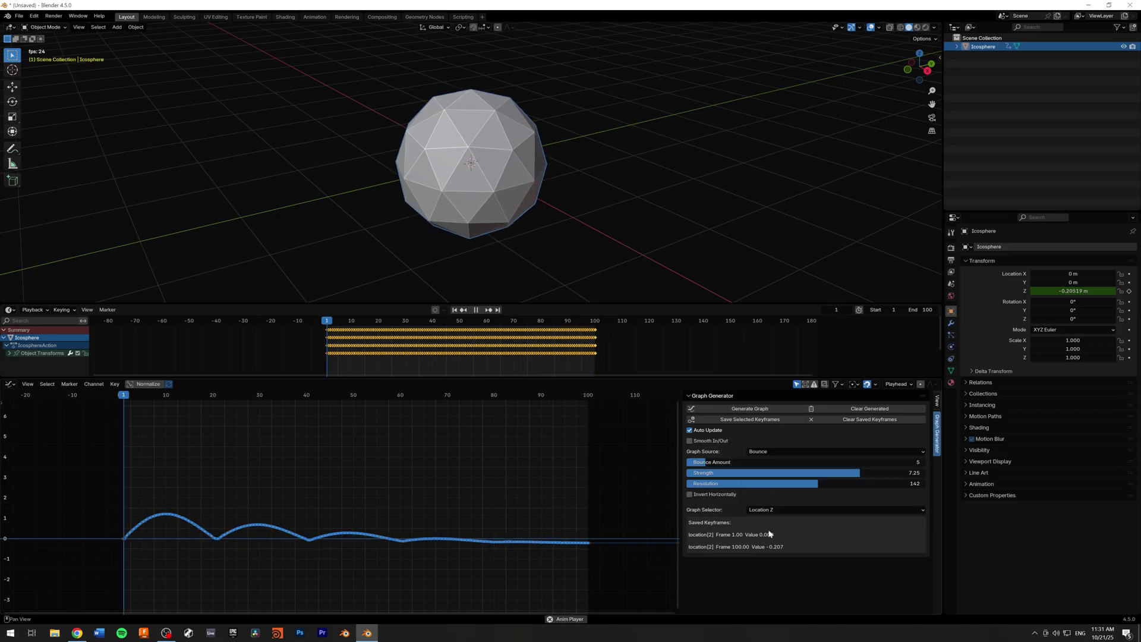
left_click_drag(859, 472, 912, 472)
left_click_drag(720, 463, 766, 463)
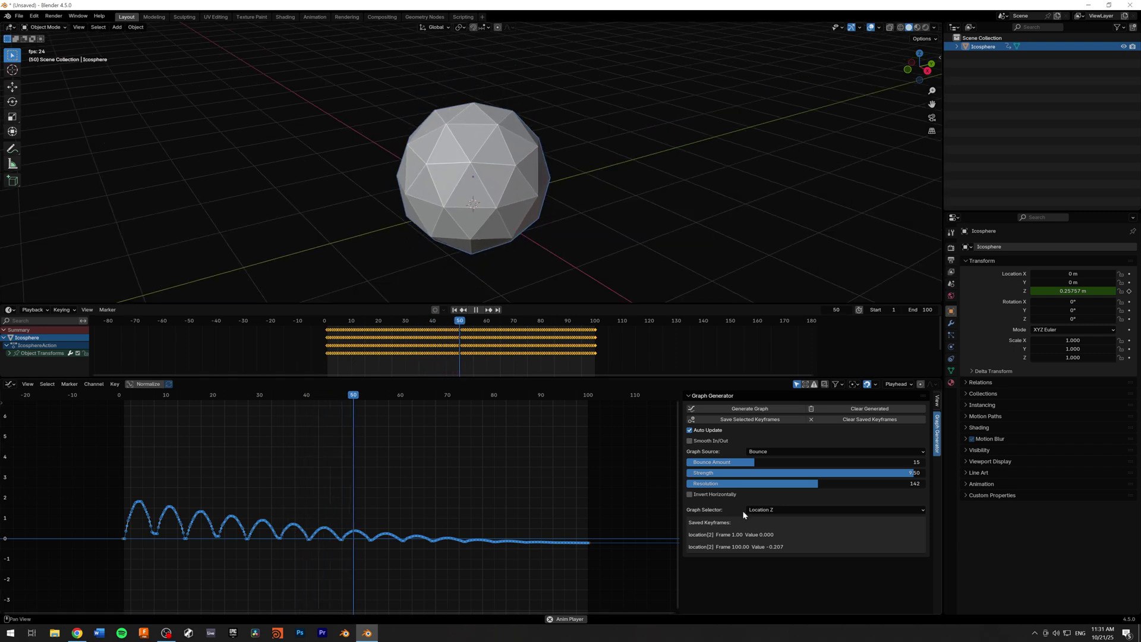
left_click(690, 493)
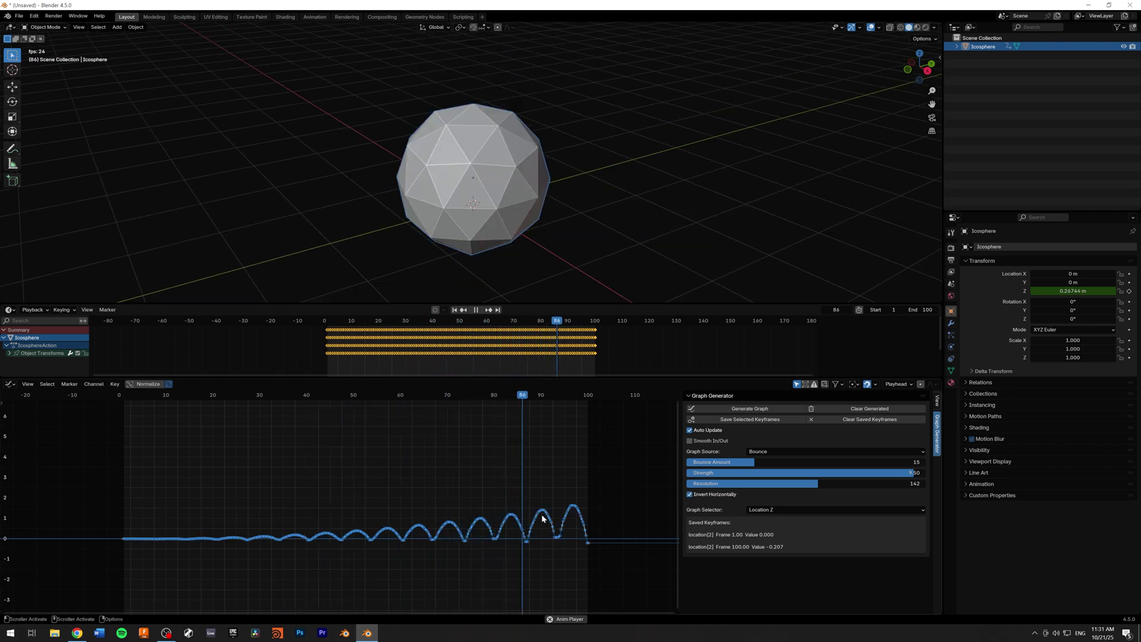
left_click(706, 494)
Switch the graph source to Plateau, try plateau amount 14, and settle on plateau amount 4 with strength 9.00
left_click(781, 450)
left_click(771, 489)
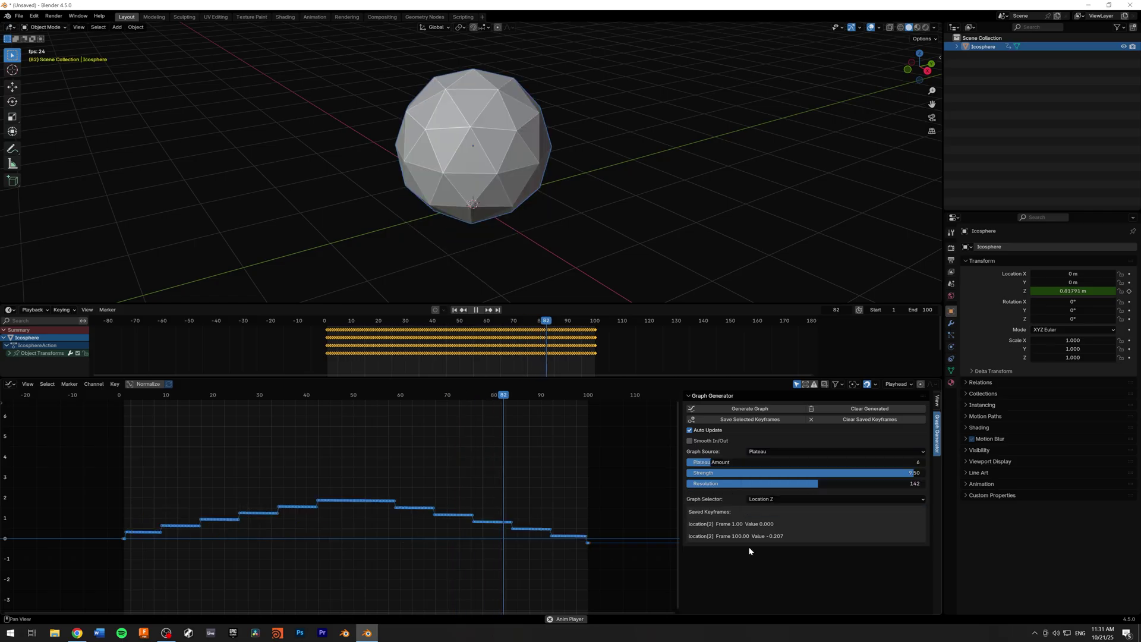
left_click_drag(722, 462, 746, 461)
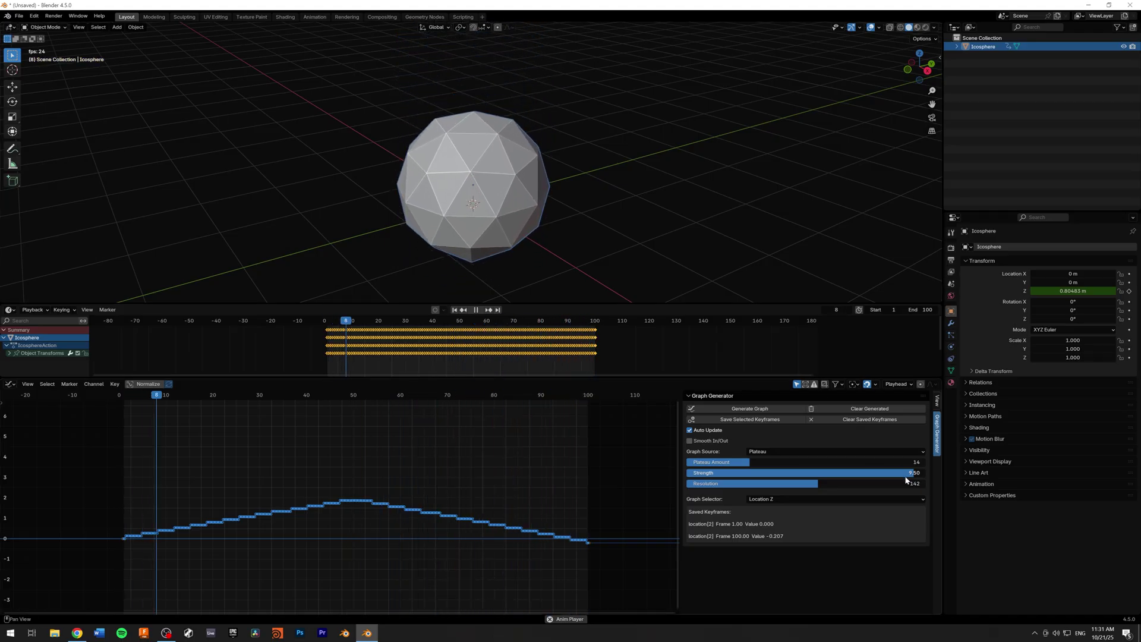
mouse_move(904, 474)
left_mouse_down()
mouse_move(850, 474)
mouse_move(899, 474)
left_mouse_up()
left_click_drag(762, 462, 701, 462)
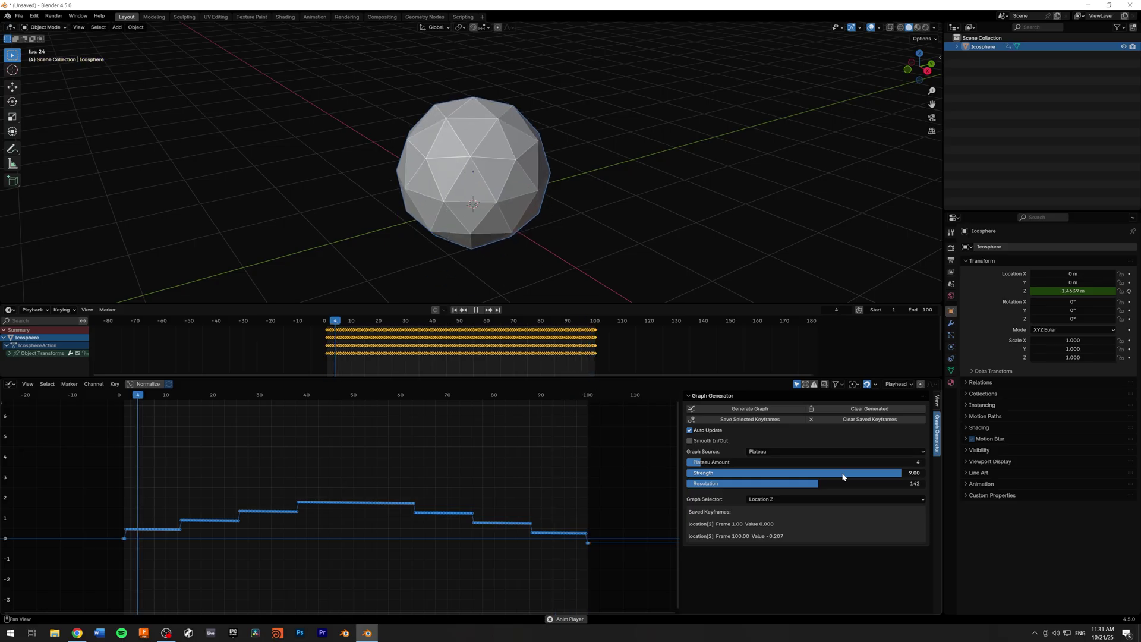
Switch the graph source to Pulse with pulse amount 8 and resolution 159
left_click(855, 452)
left_click(912, 501)
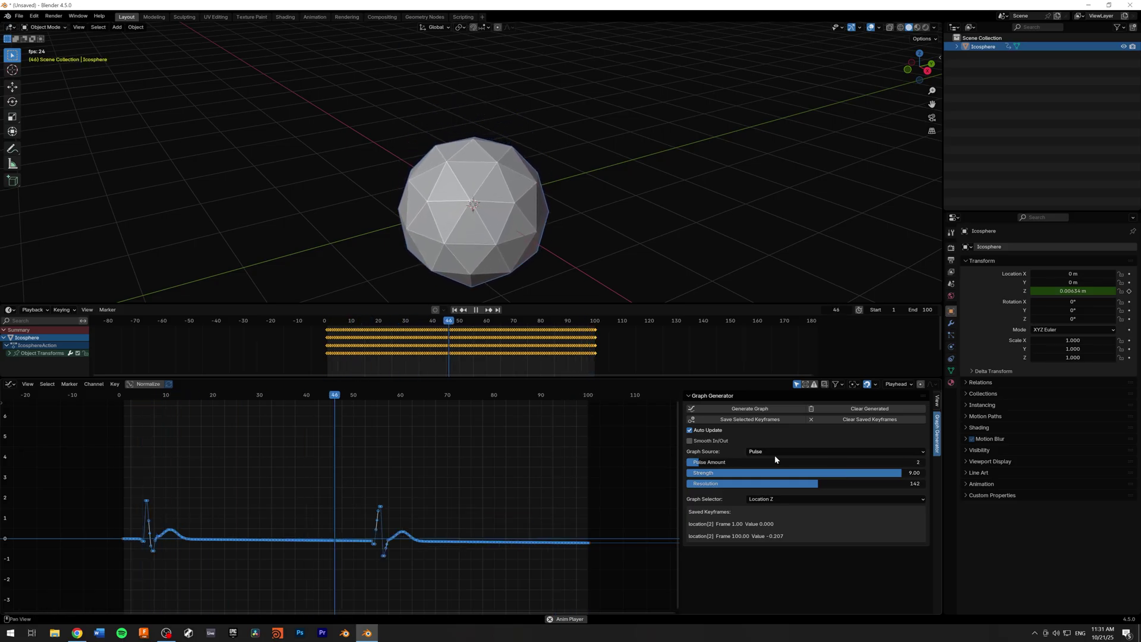
left_click_drag(775, 462, 850, 462)
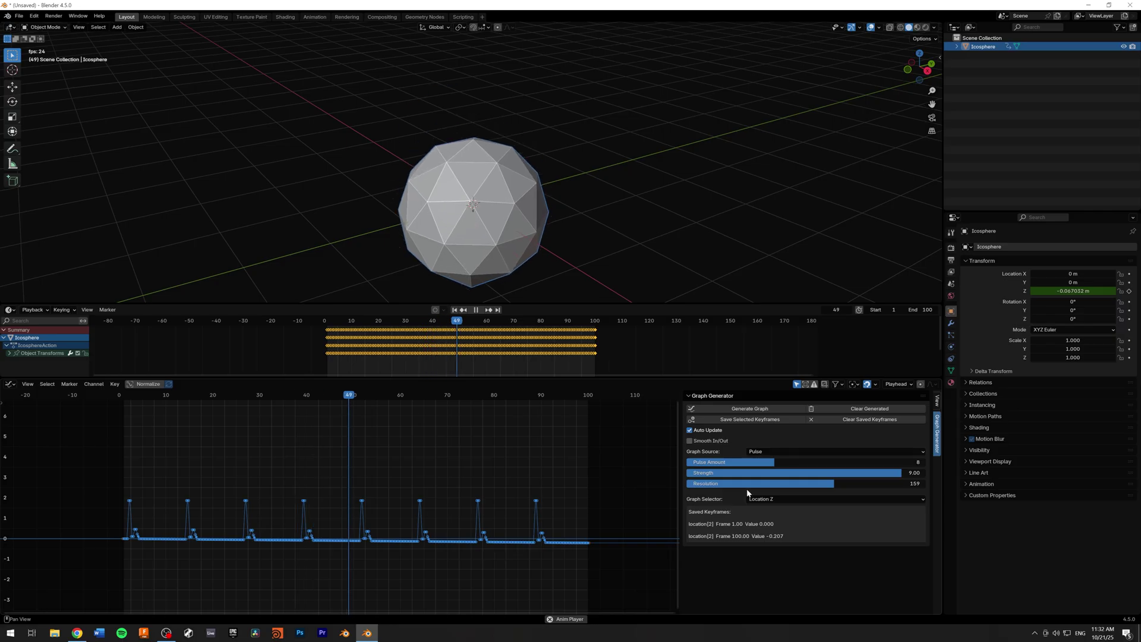
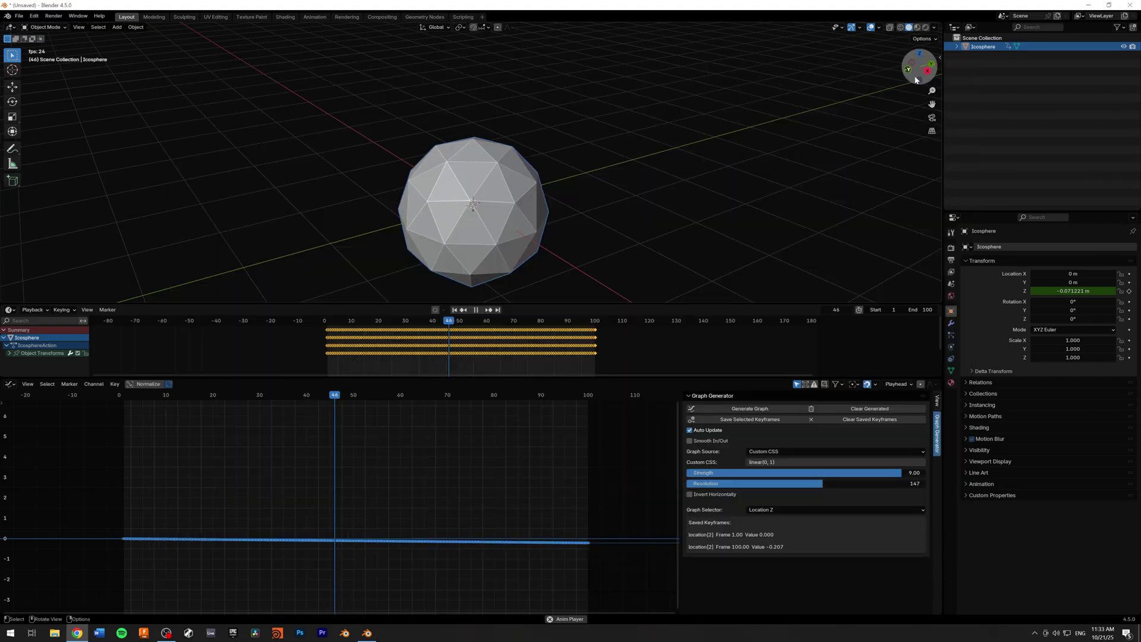
Paste the copied CSS linear() easing as the custom CSS, check it against the browser's easing editor, and raise the strength to 10.00
left_click(806, 463)
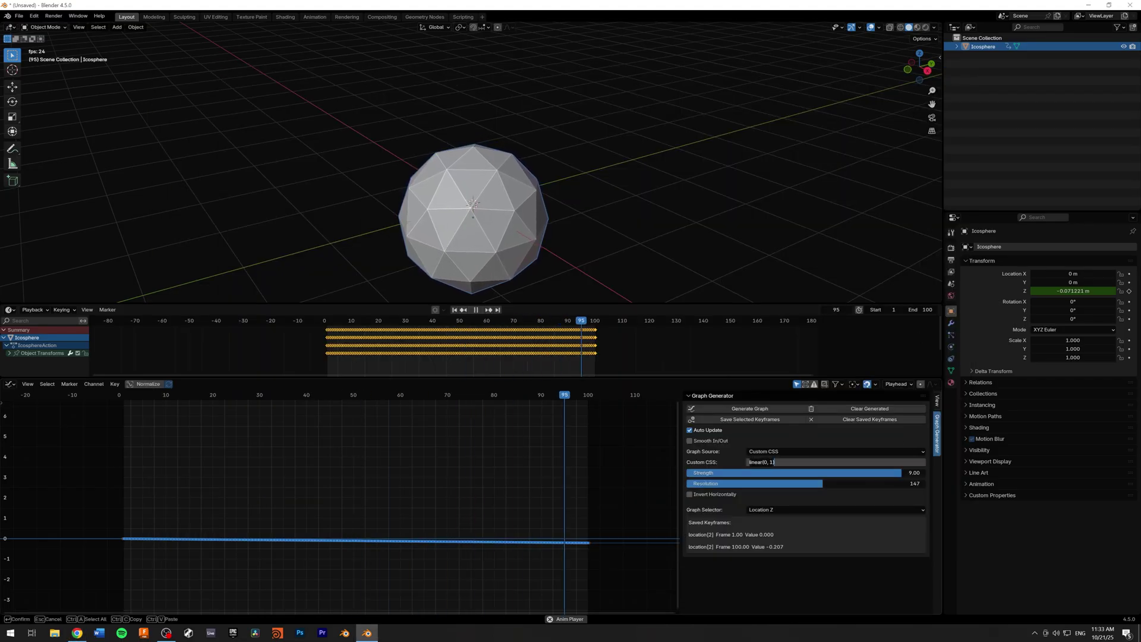
key("ctrl+v")
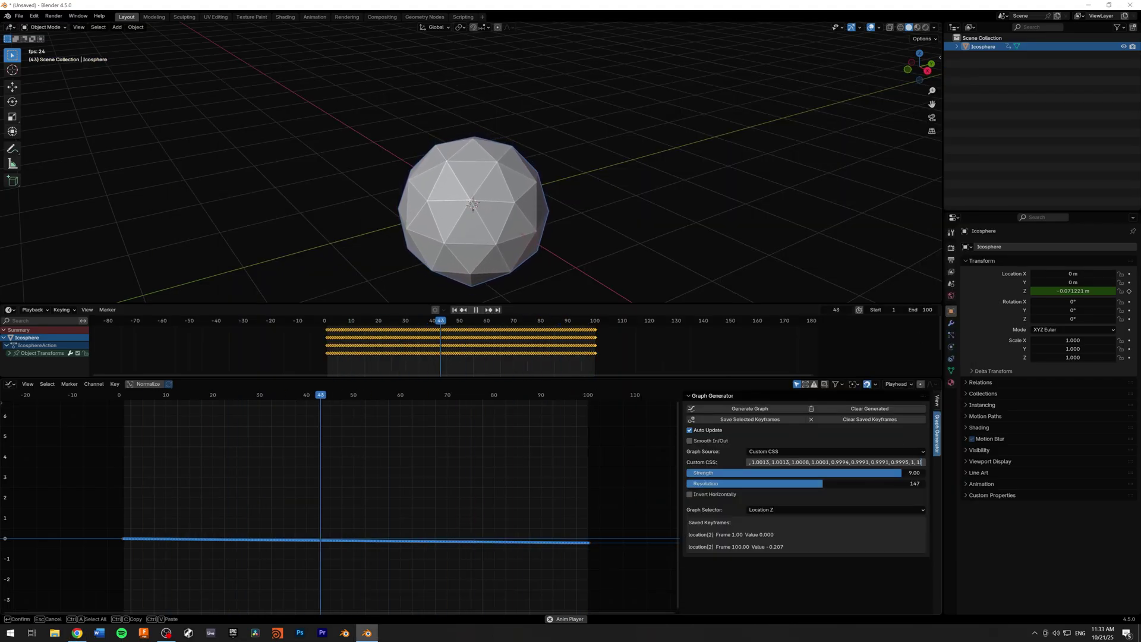
key("Return")
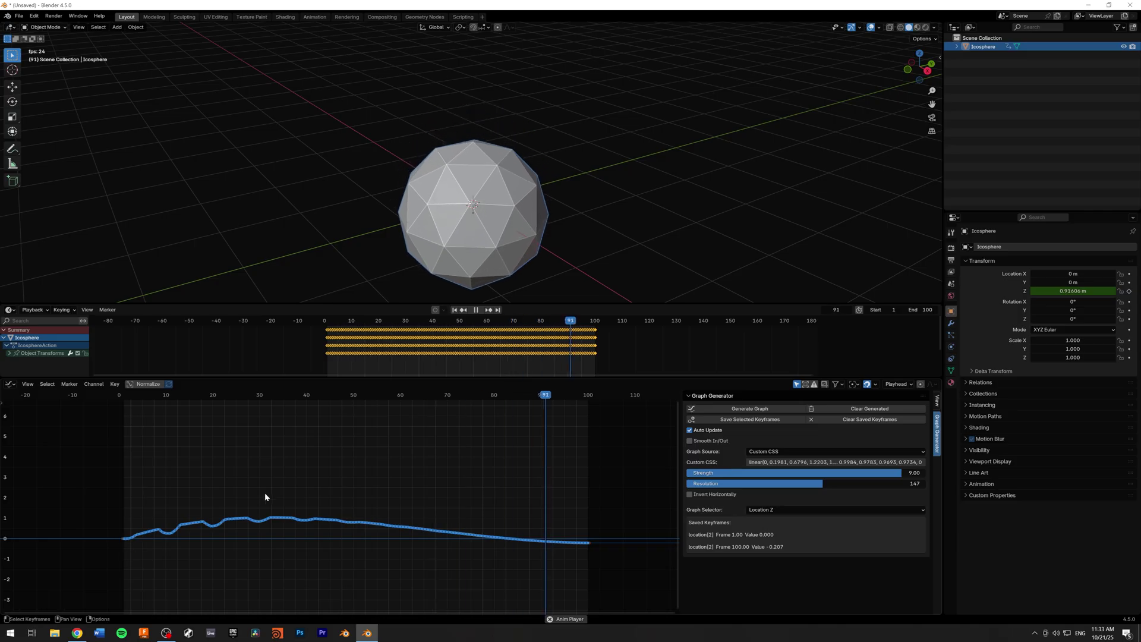
left_click(77, 633)
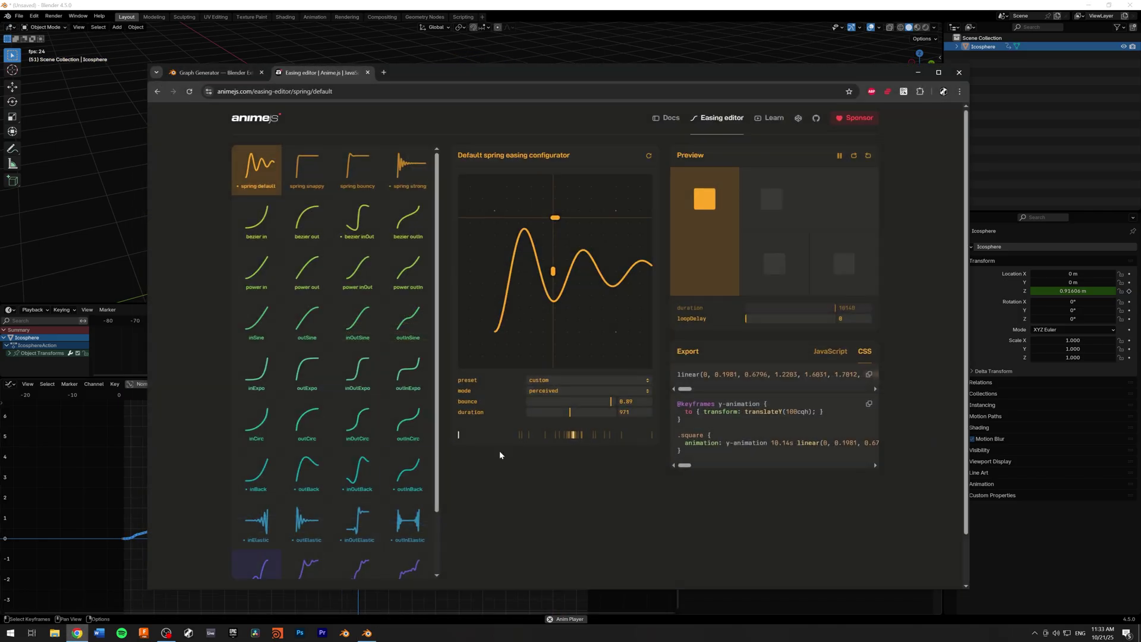
left_click(922, 73)
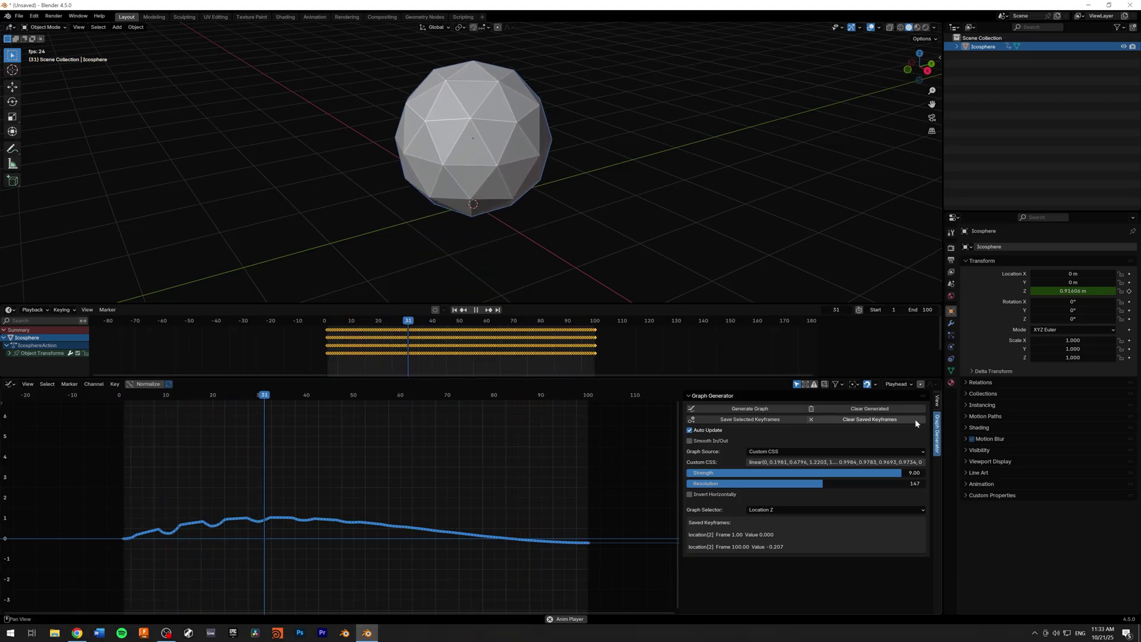
left_click_drag(896, 478, 925, 473)
scroll(450, 553, "down", 1)
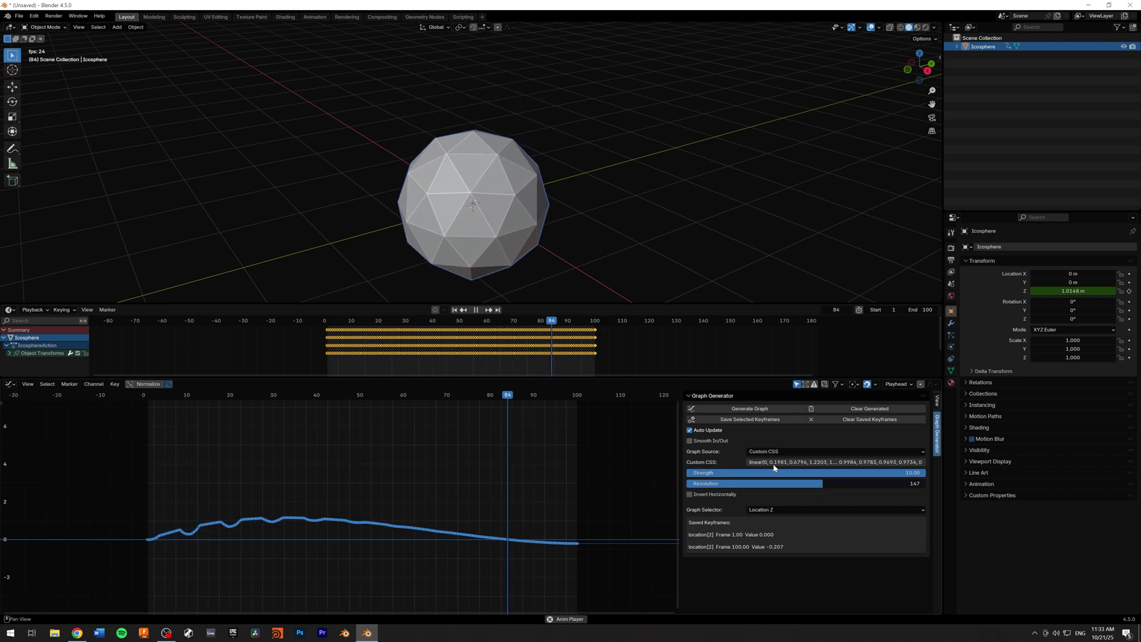
Switch the graph source to Preset and choose the Ease Out preset
left_click(760, 452)
left_click(768, 519)
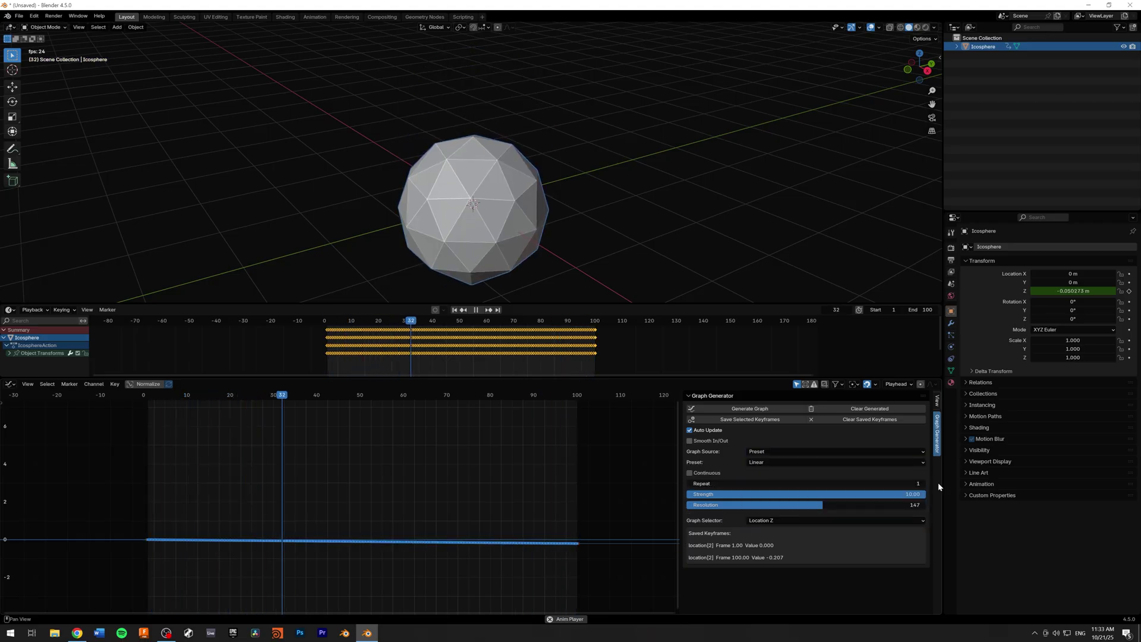
left_click(868, 463)
left_click(764, 501)
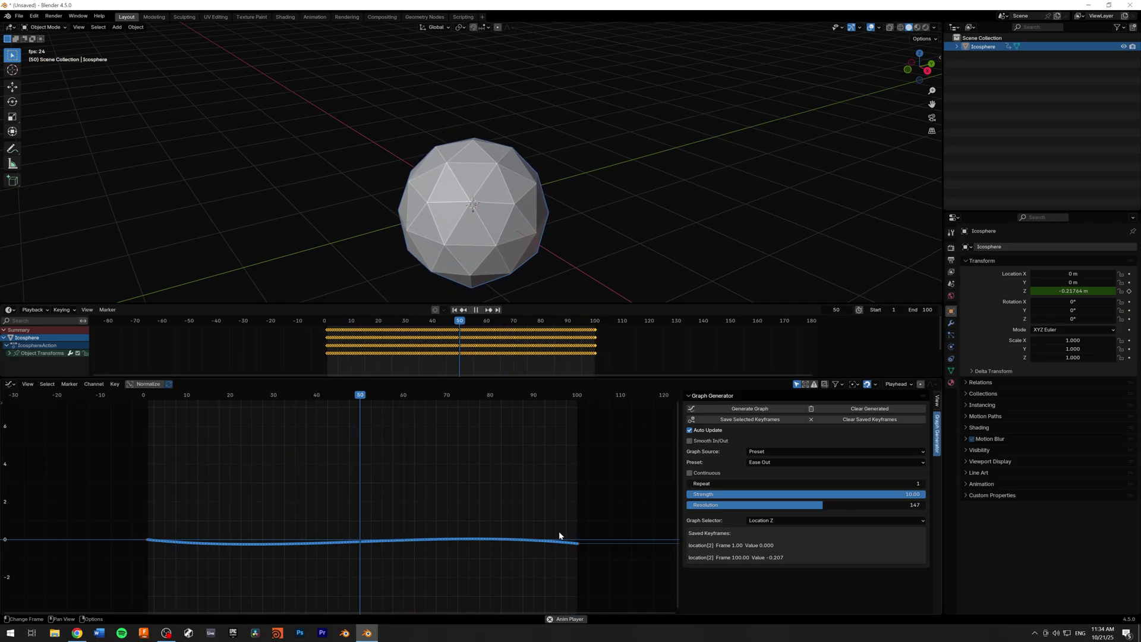
Repeat the Ease Out preset 7 times, enable Continuous, and raise the repeat count to 19
left_click_drag(802, 483, 831, 483)
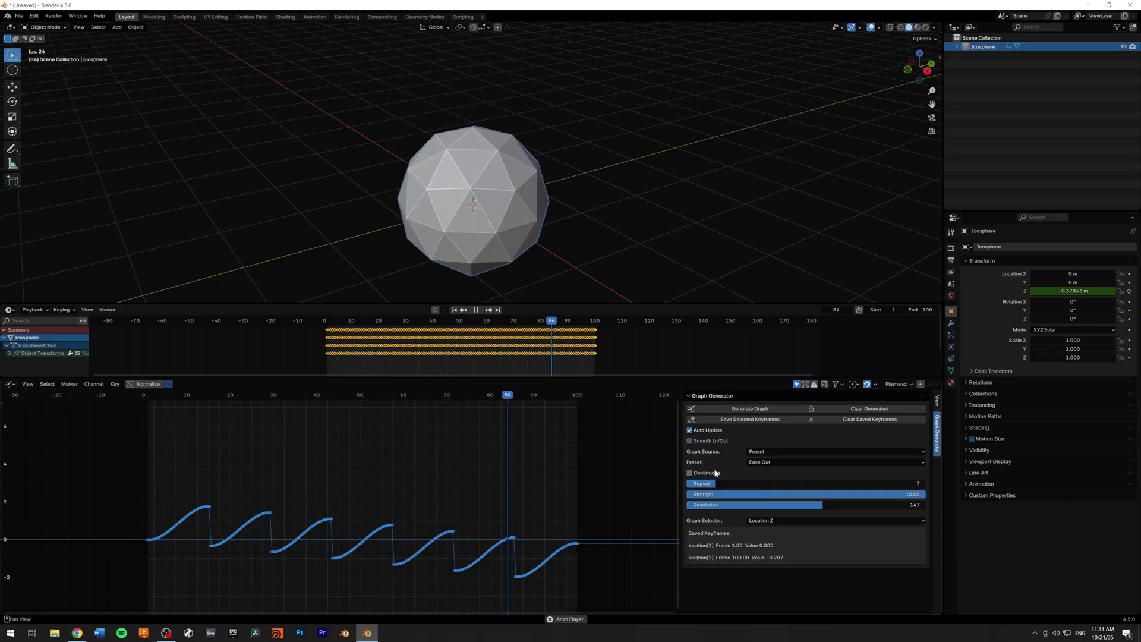
left_click(689, 473)
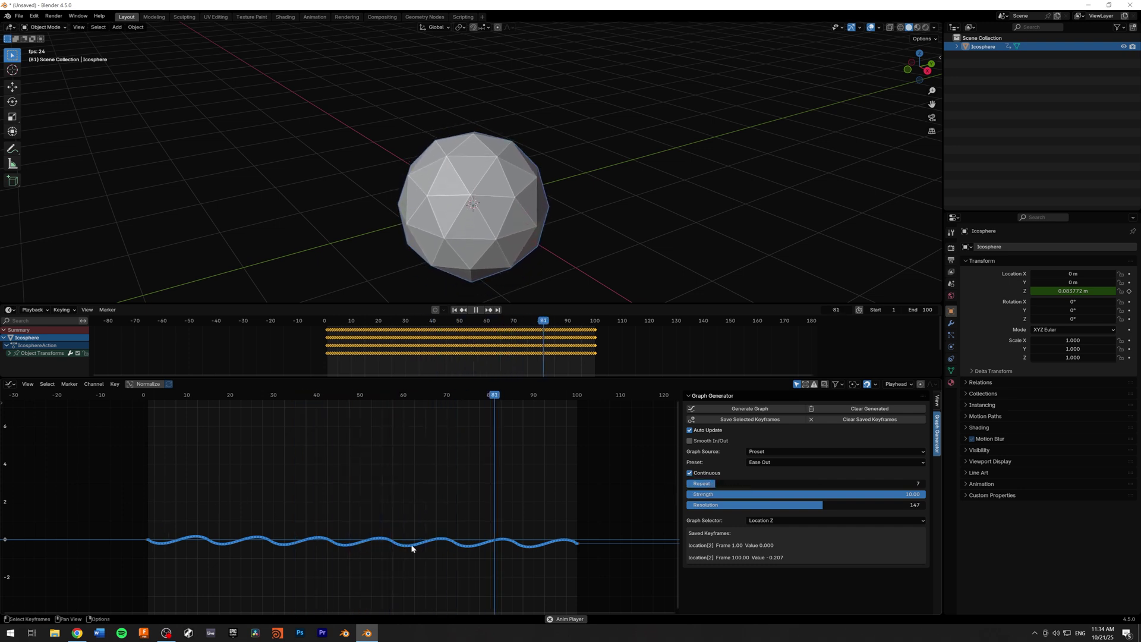
left_click_drag(749, 484, 773, 486)
mouse_move(905, 498)
left_mouse_down()
mouse_move(748, 496)
mouse_move(918, 495)
left_mouse_up()
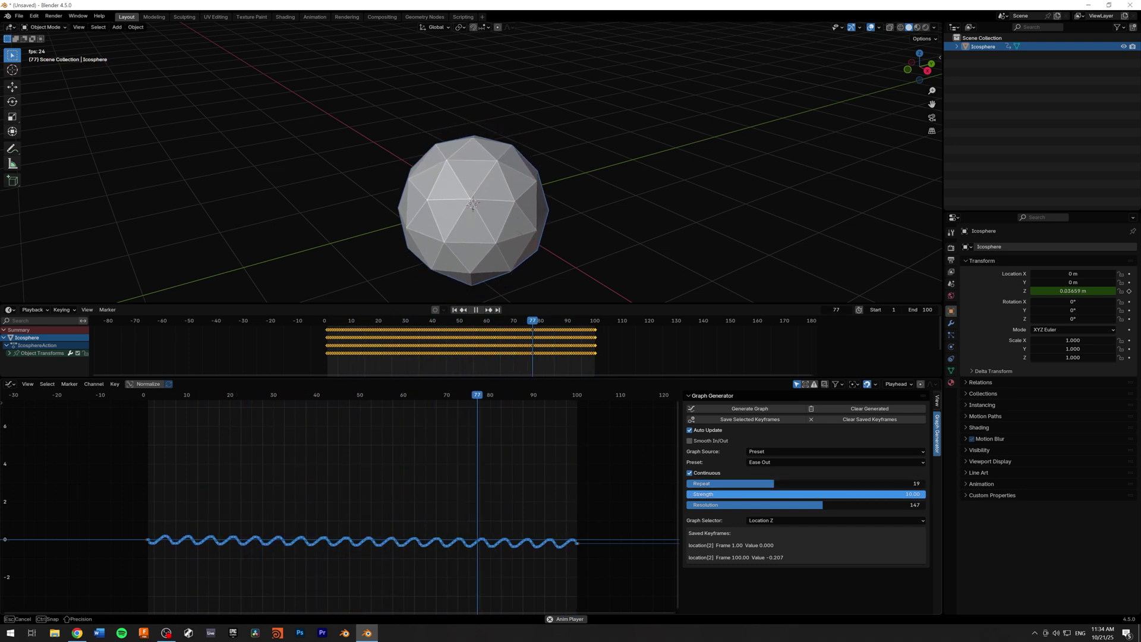
Try the Ease Snap preset and switch the graph source to Spring with strength 5.45 and resolution 144
left_click(835, 462)
left_click(856, 515)
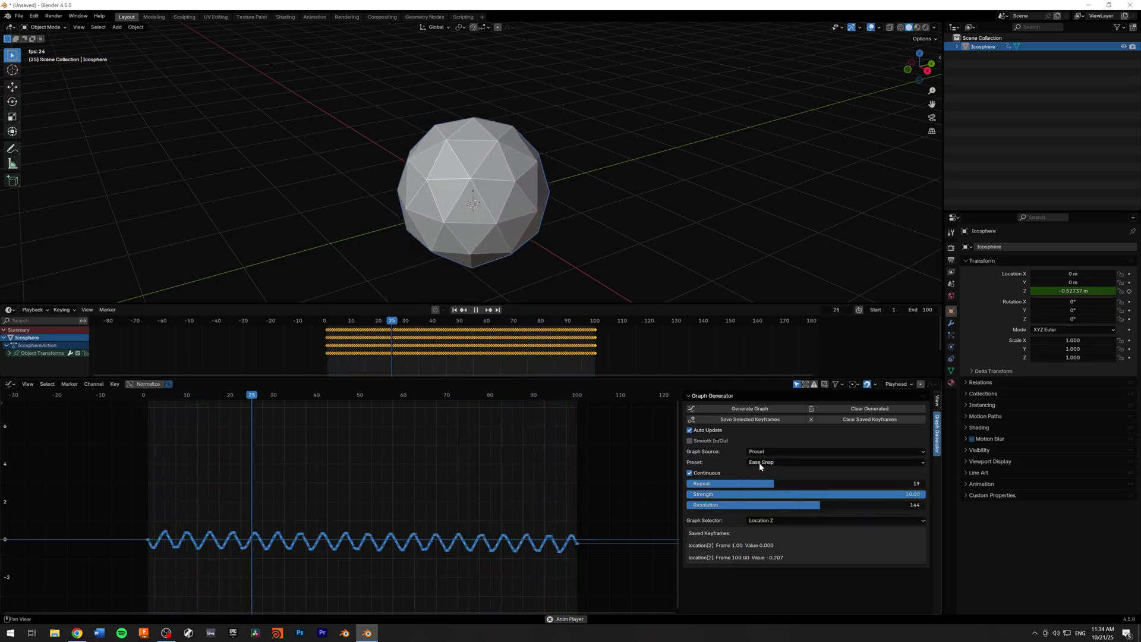
left_click(694, 473)
left_click_drag(885, 496, 718, 486)
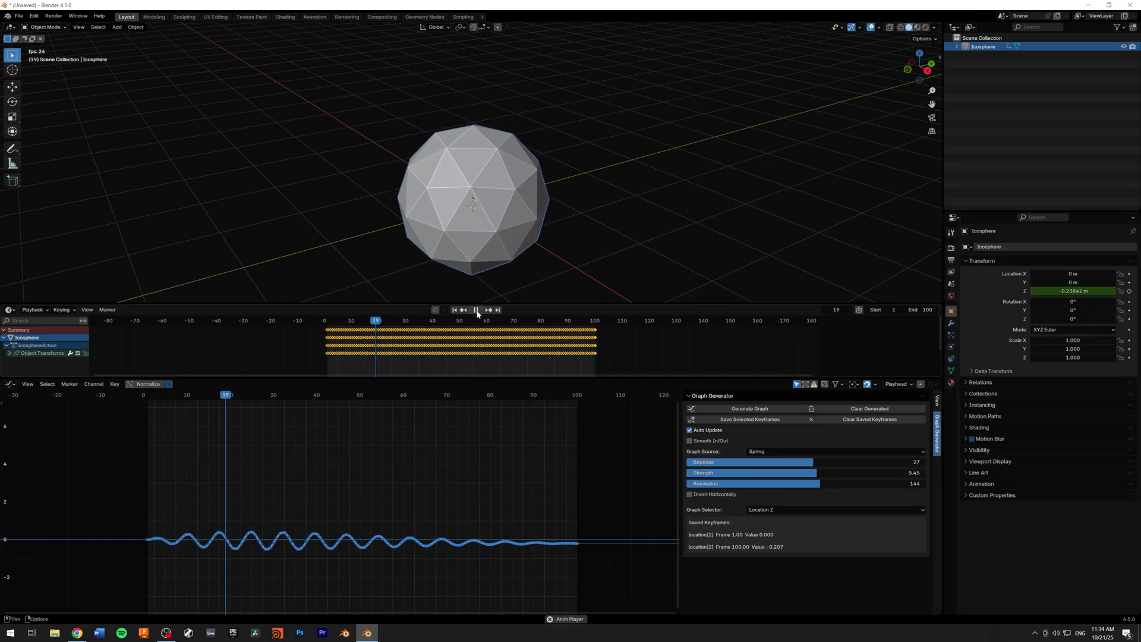
Clear the generated and saved keyframes and delete the icosphere's remaining original keyframes
left_click(859, 409)
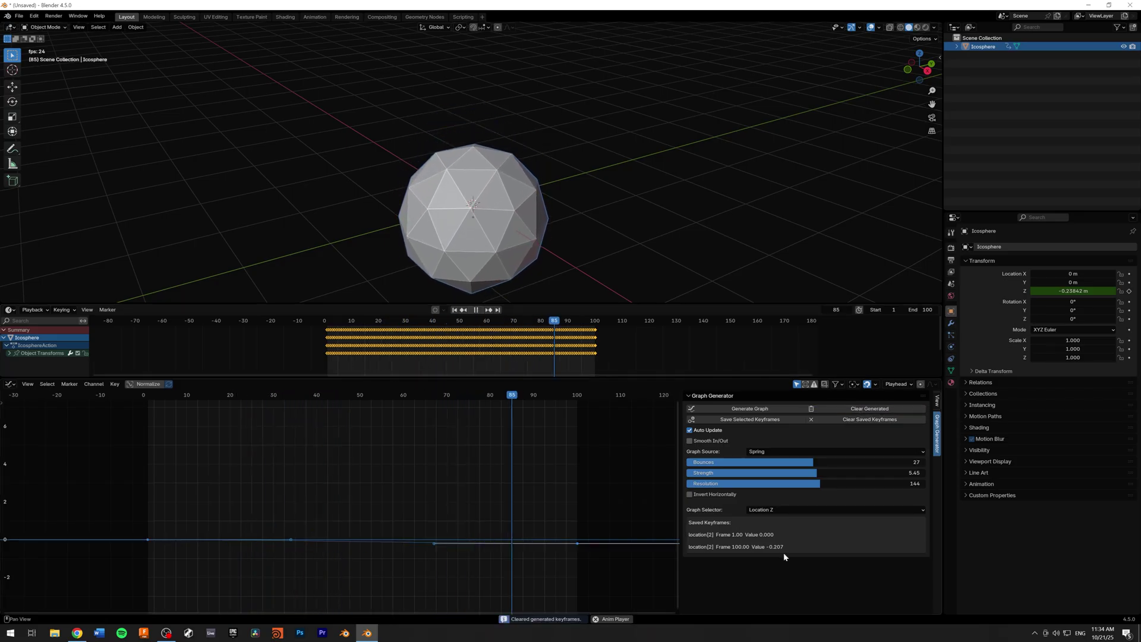
left_click(881, 420)
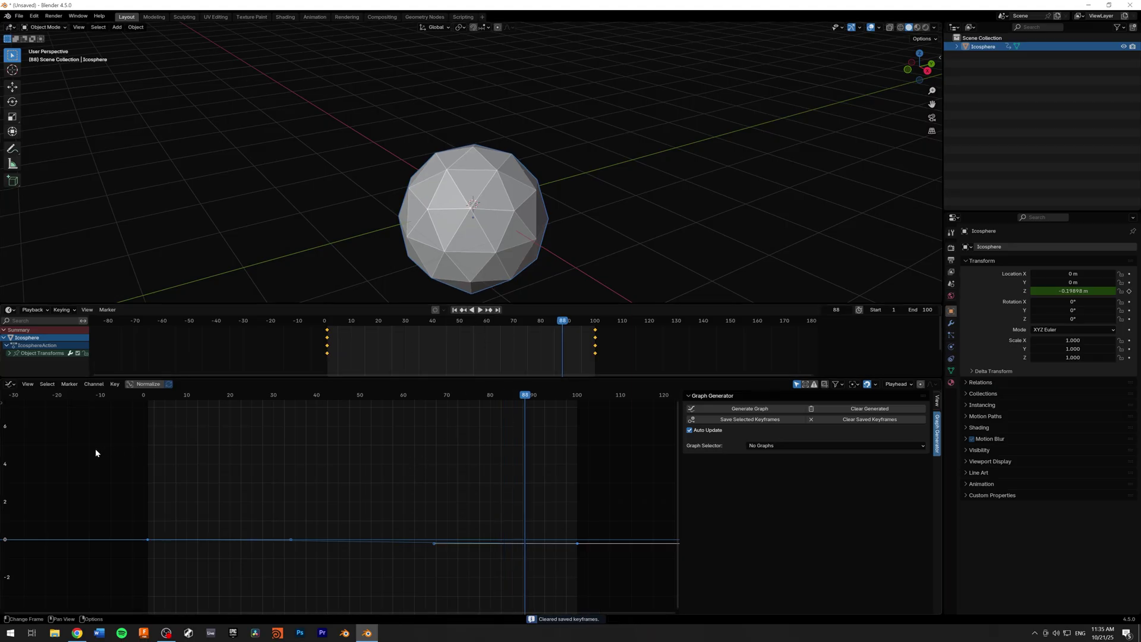
left_click_drag(95, 453, 585, 594)
key("Delete")
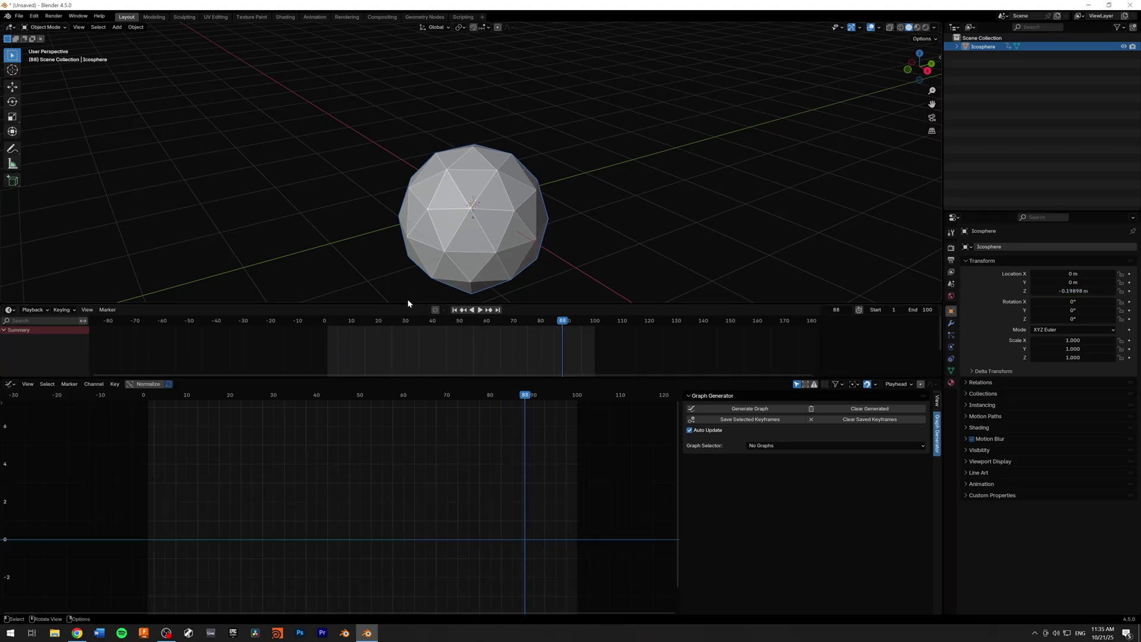
Set the icosphere's Location Z to 0 m and keyframe its location, rotation and scale at frames 1 and 100
left_click(335, 321)
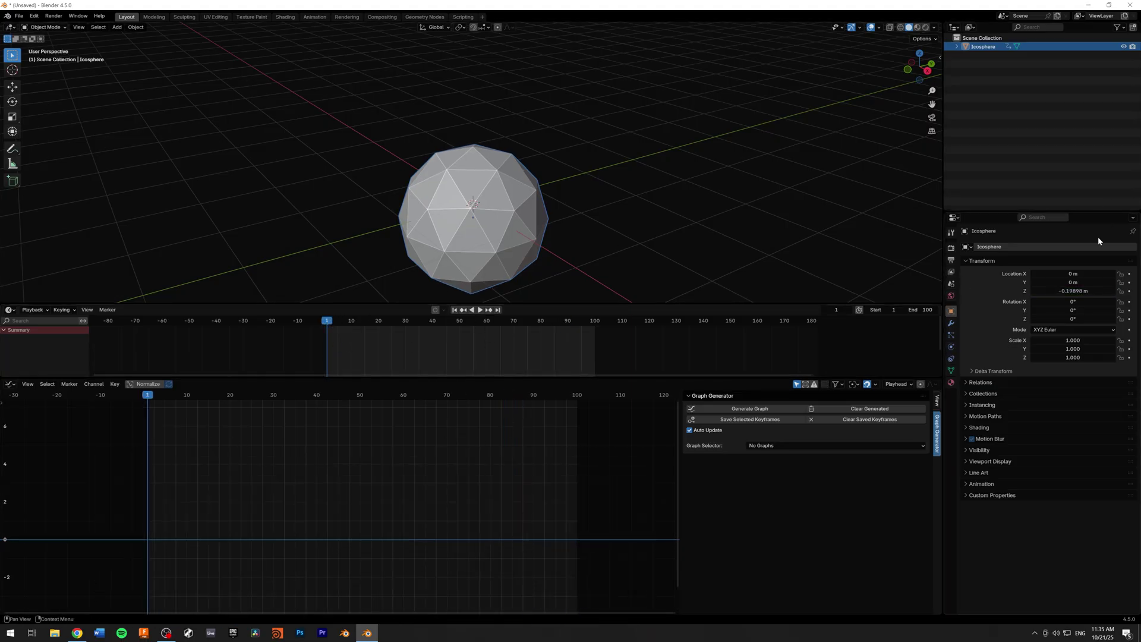
left_click_drag(1073, 291, 1093, 291)
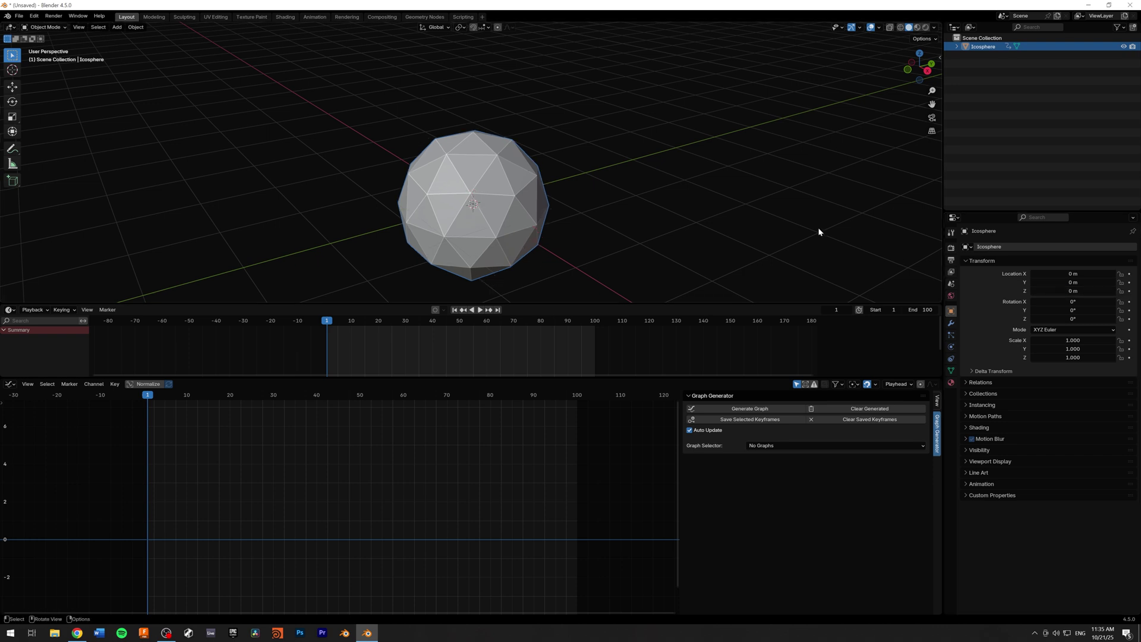
left_click(1129, 274)
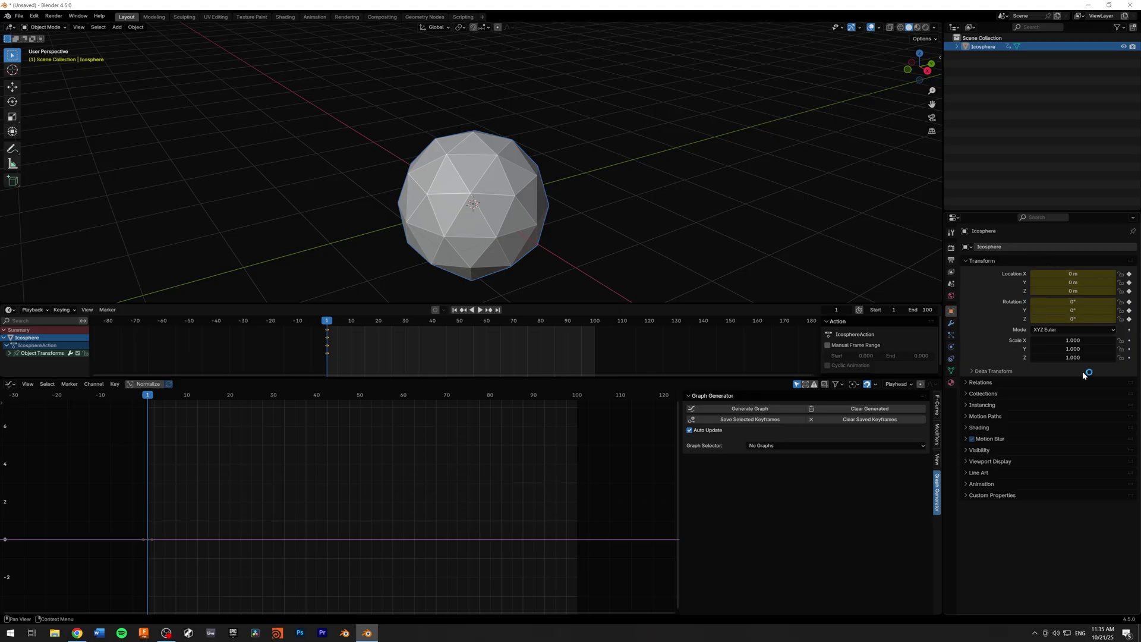
left_click(1129, 349)
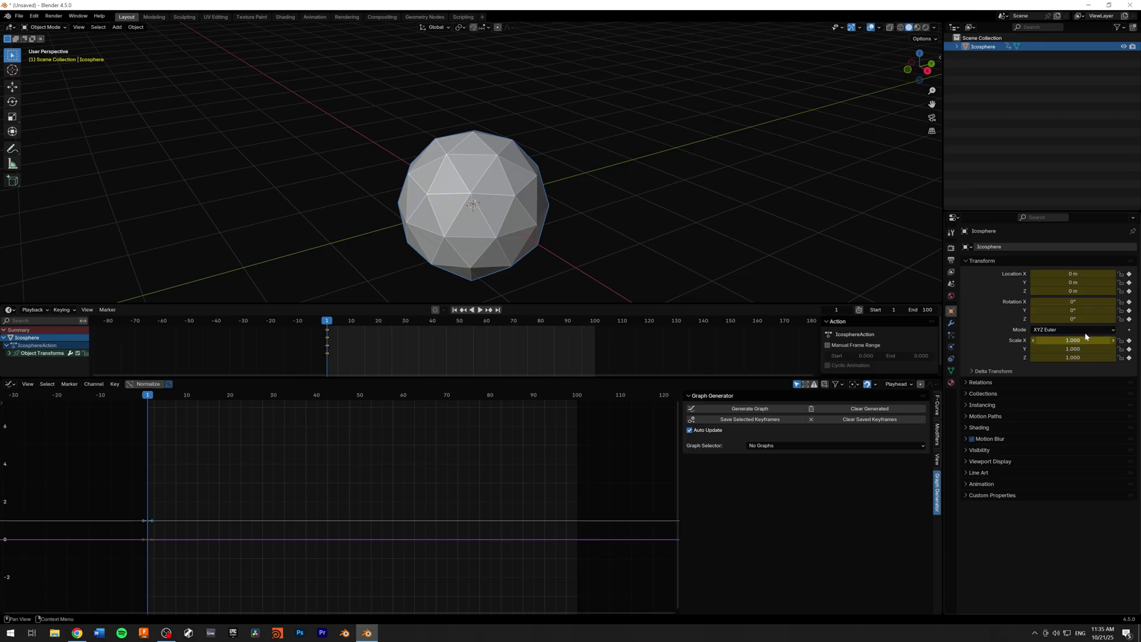
left_click(593, 322)
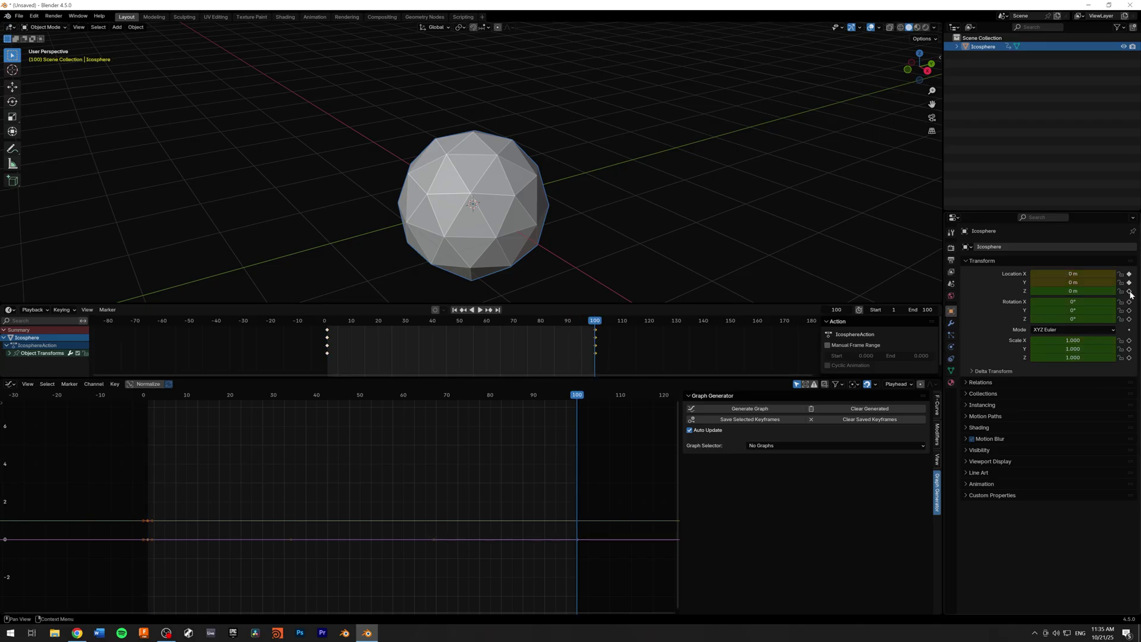
left_click(1129, 349)
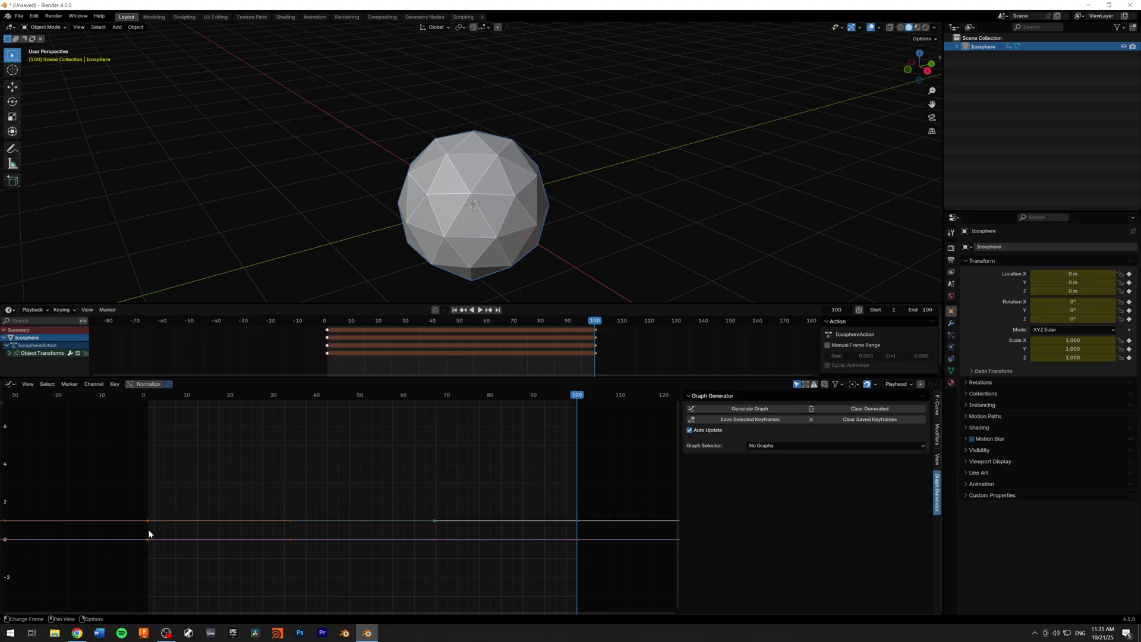
scroll(145, 539, "up", 4)
middle_click_drag(139, 516, 231, 518)
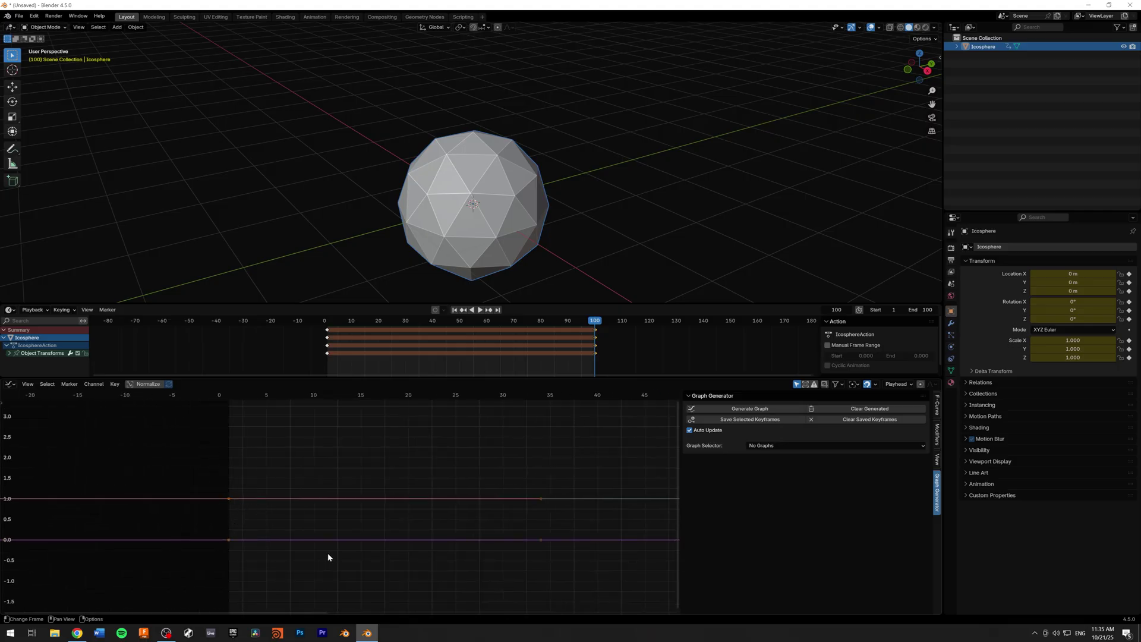
left_click_drag(2, 406, 145, 414)
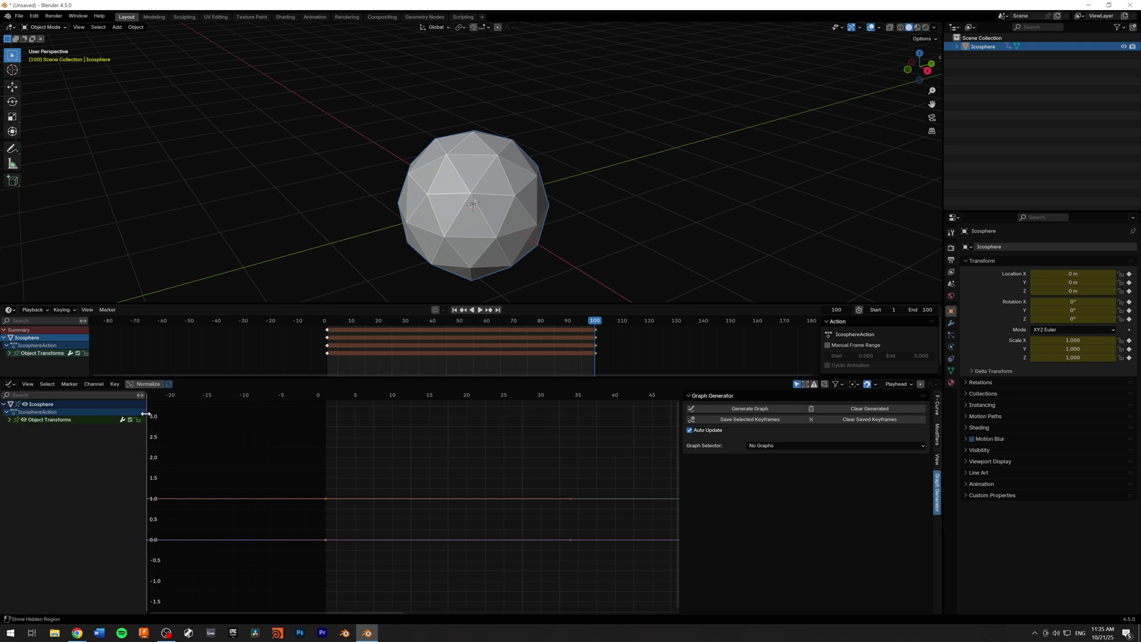
left_click(9, 420)
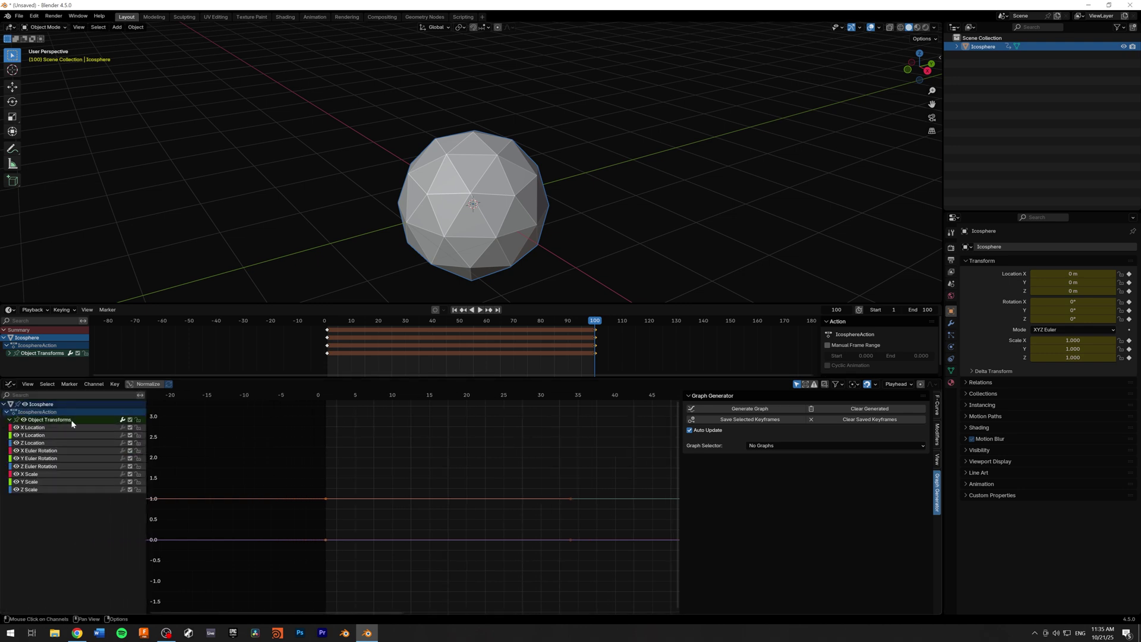
left_click(38, 428)
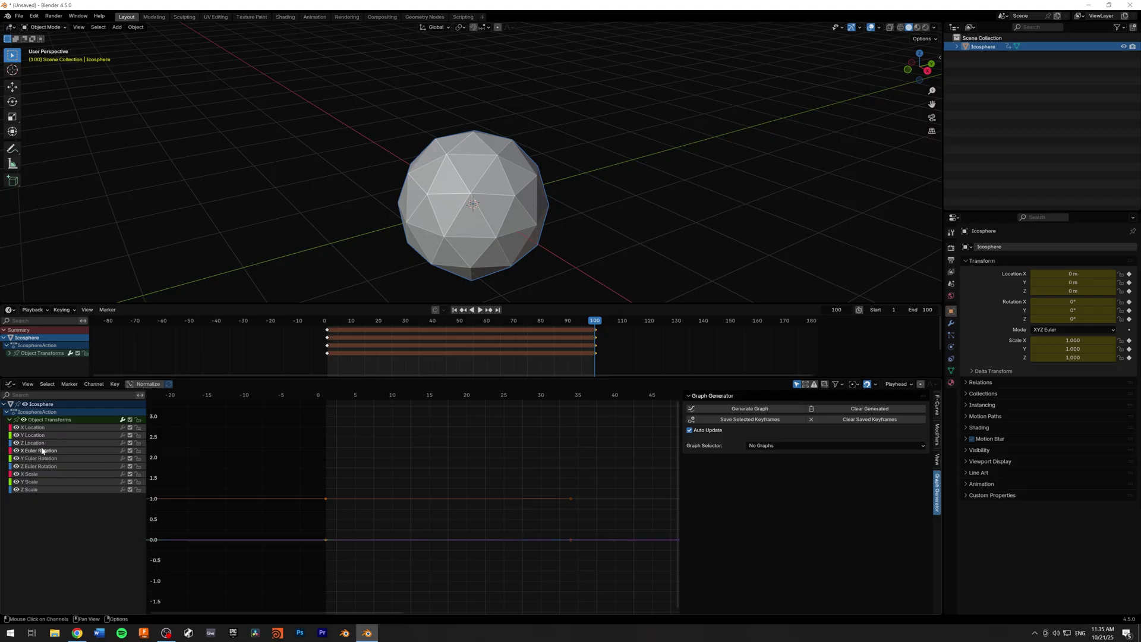
left_click(37, 467)
left_click(38, 474)
left_click(39, 482)
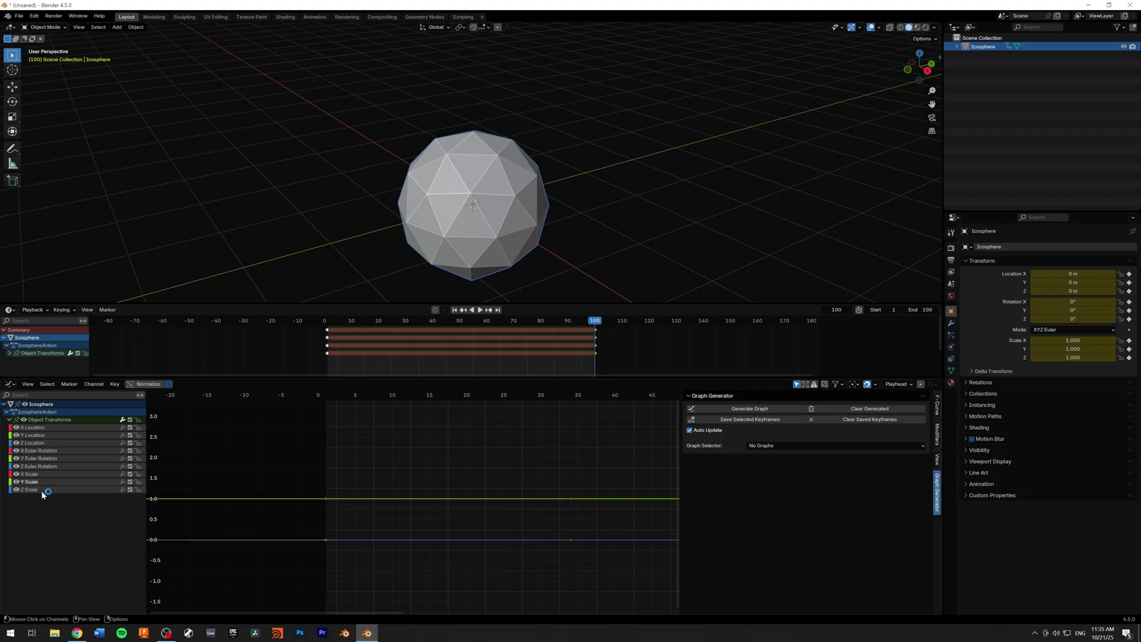
left_click(41, 490)
left_click(9, 420)
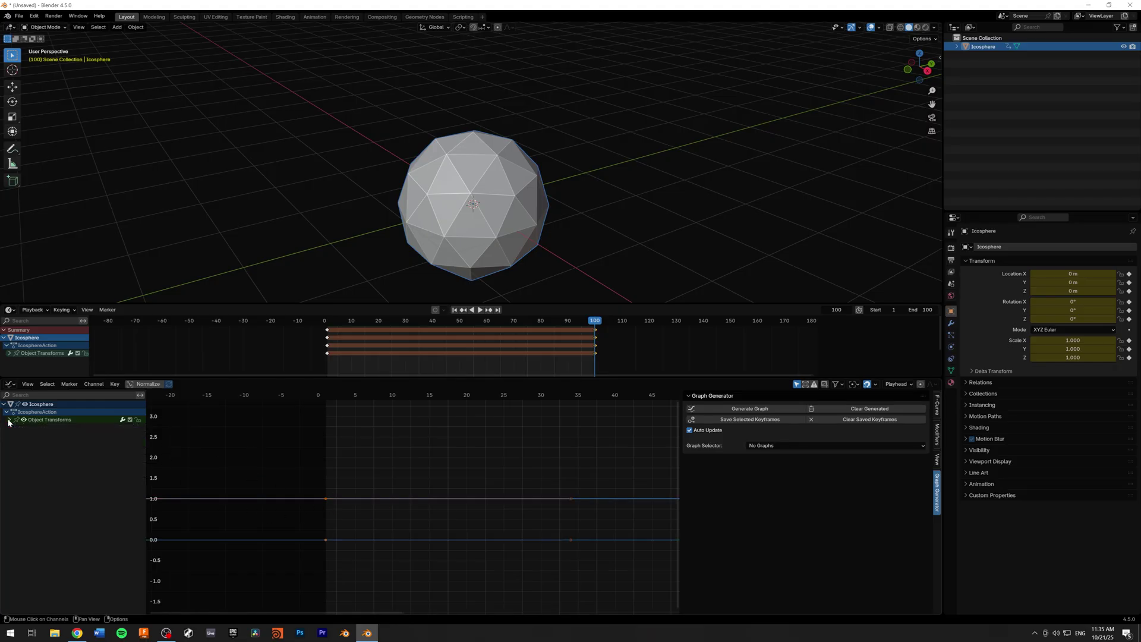
left_click_drag(145, 411, 1, 414)
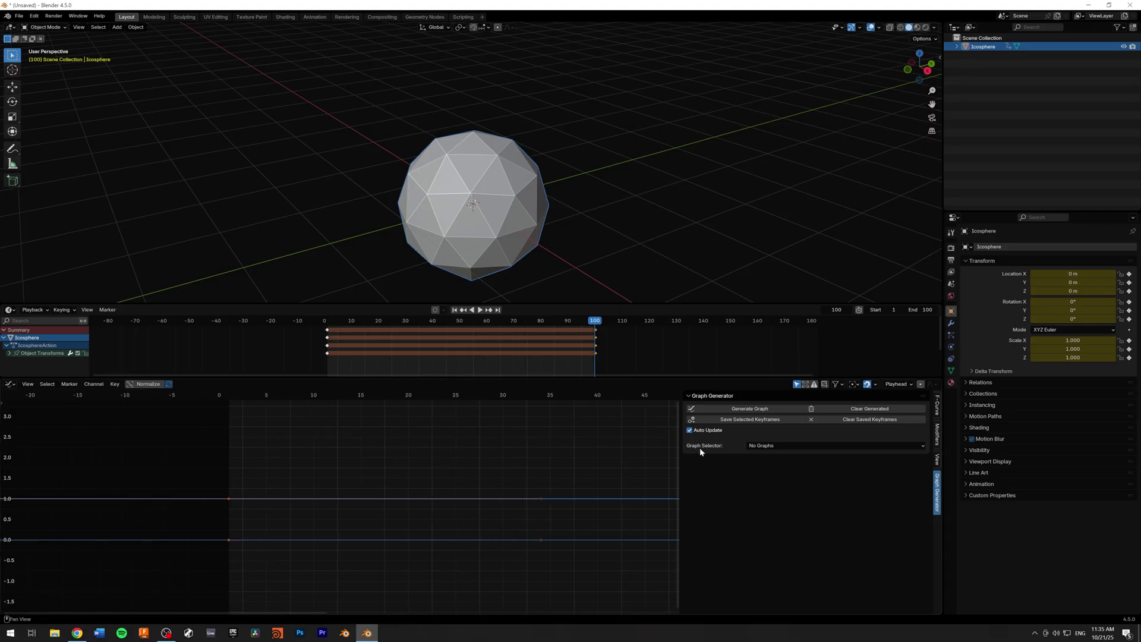
Select the start and end keyframes of all transform curves and save them in Graph Generator
scroll(320, 435, "down", 6)
left_click(442, 435)
middle_click_drag(504, 445, 341, 458)
scroll(348, 457, "down", 2)
left_click_drag(68, 444, 653, 558)
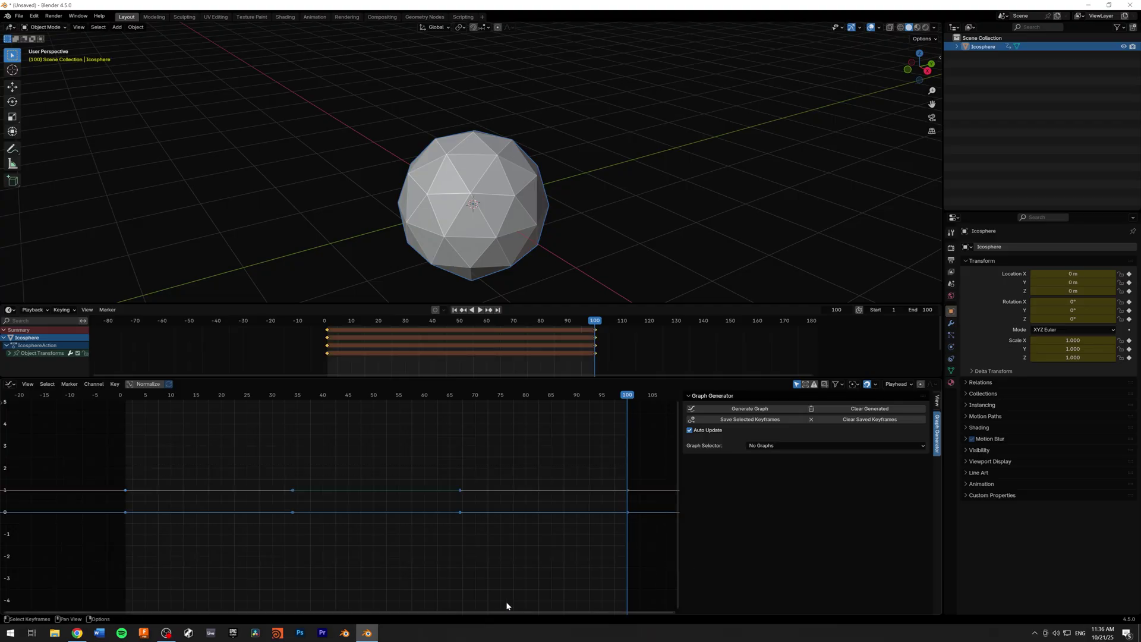
left_click(748, 421)
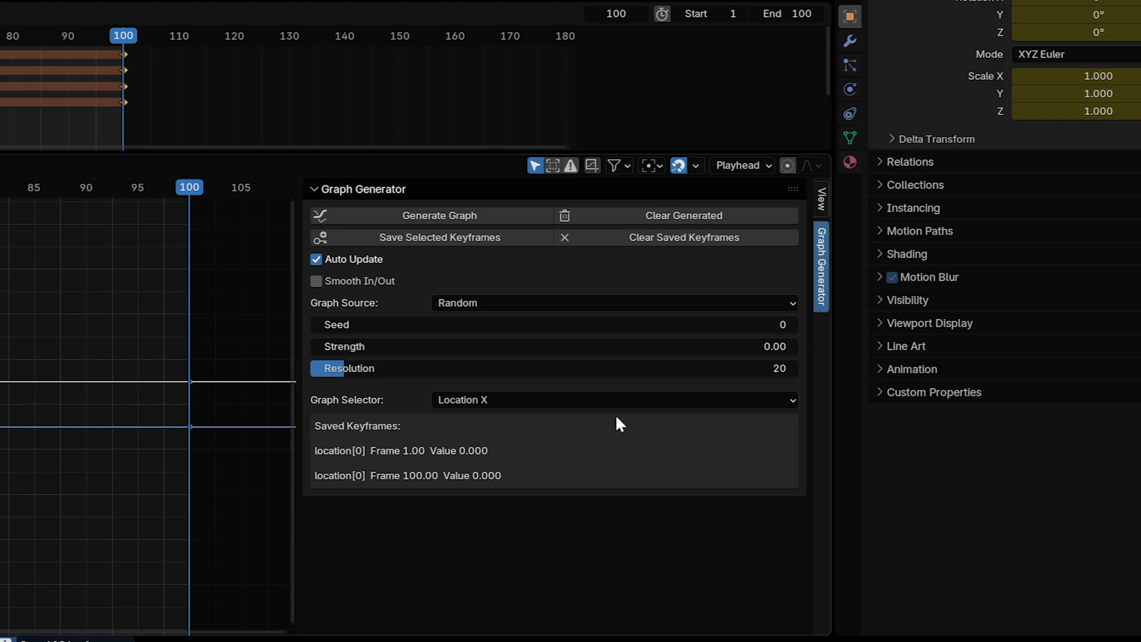
Choose the Location X graph and set its Random strength to 1.04
left_click(497, 401)
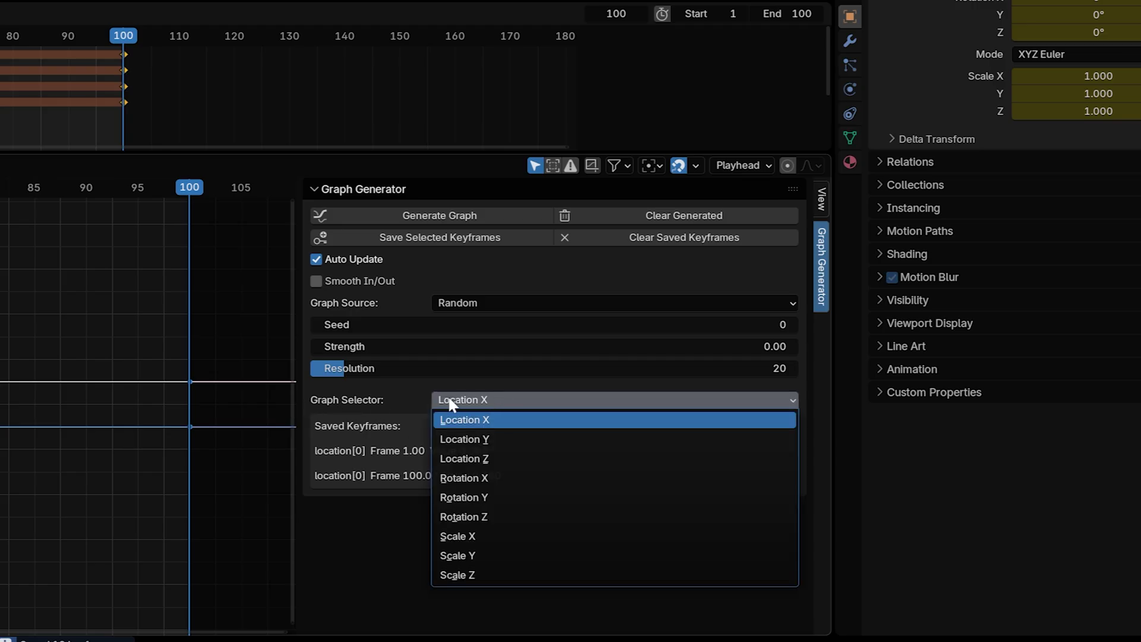
left_click(482, 419)
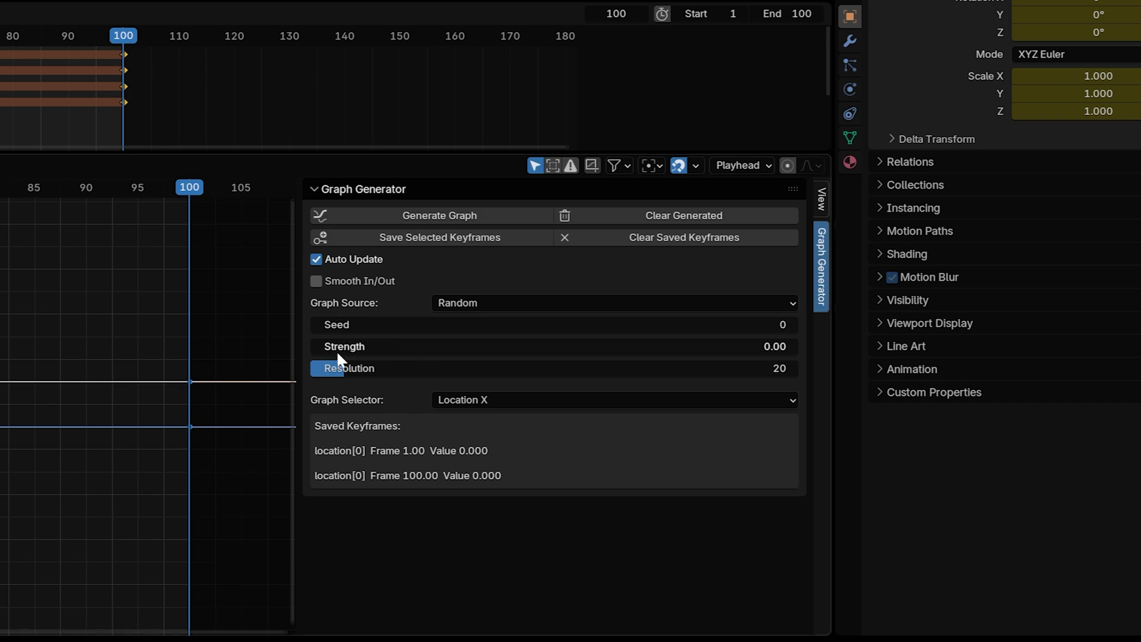
left_click_drag(336, 351, 772, 351)
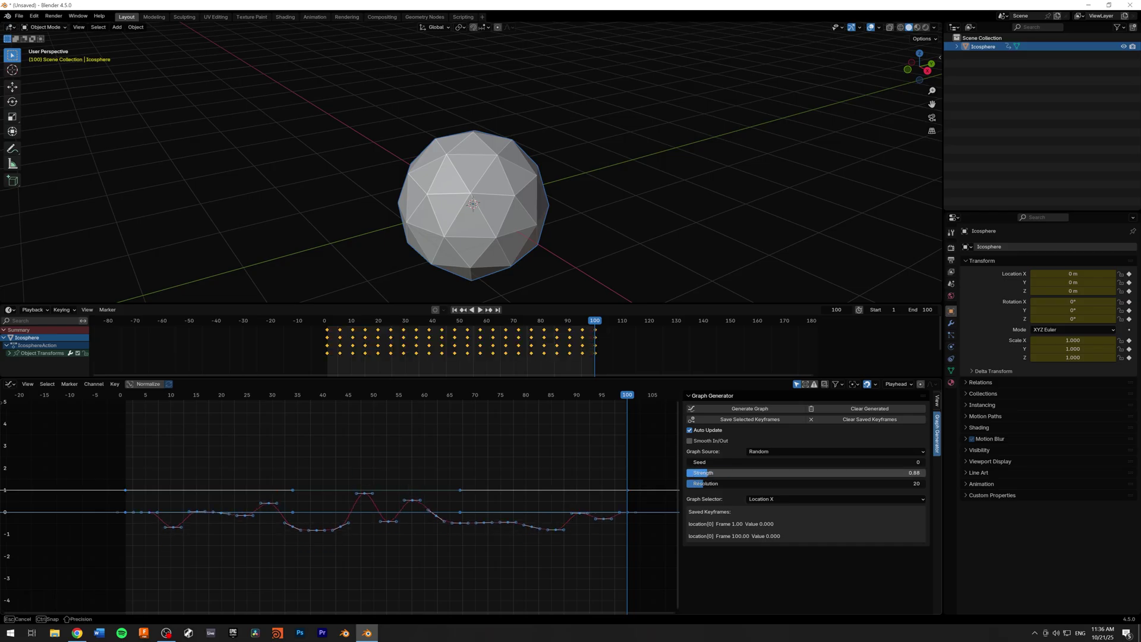
left_click_drag(707, 472, 711, 473)
Choose the Location Y graph and set its Random strength to 2.87 and resolution to 13
left_click(762, 499)
left_click(764, 508)
left_click(767, 500)
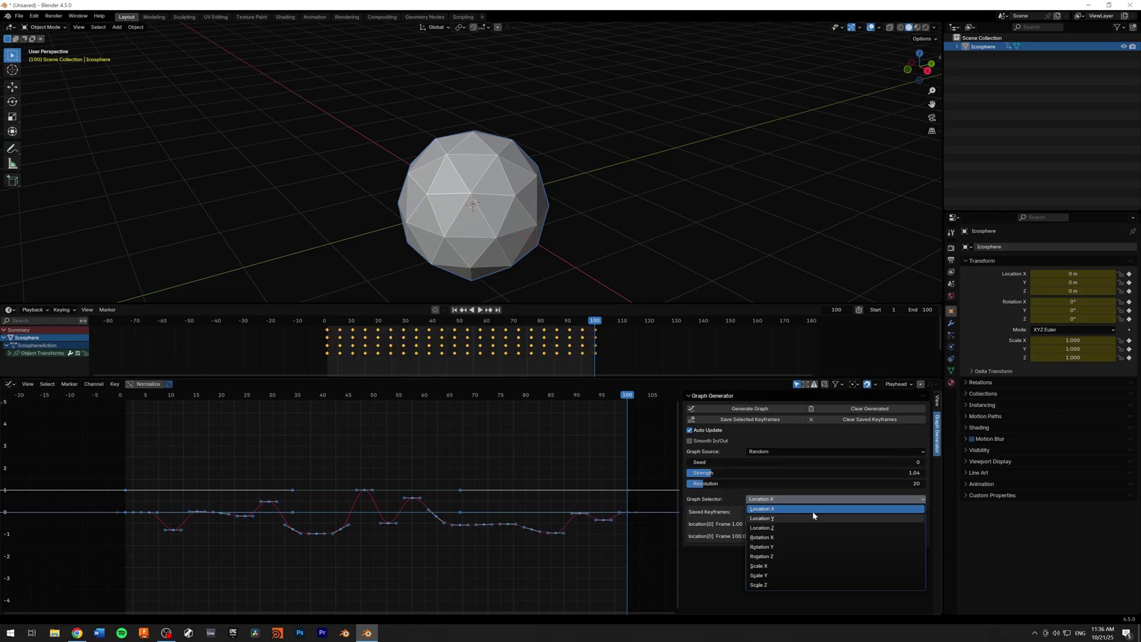
left_click(766, 520)
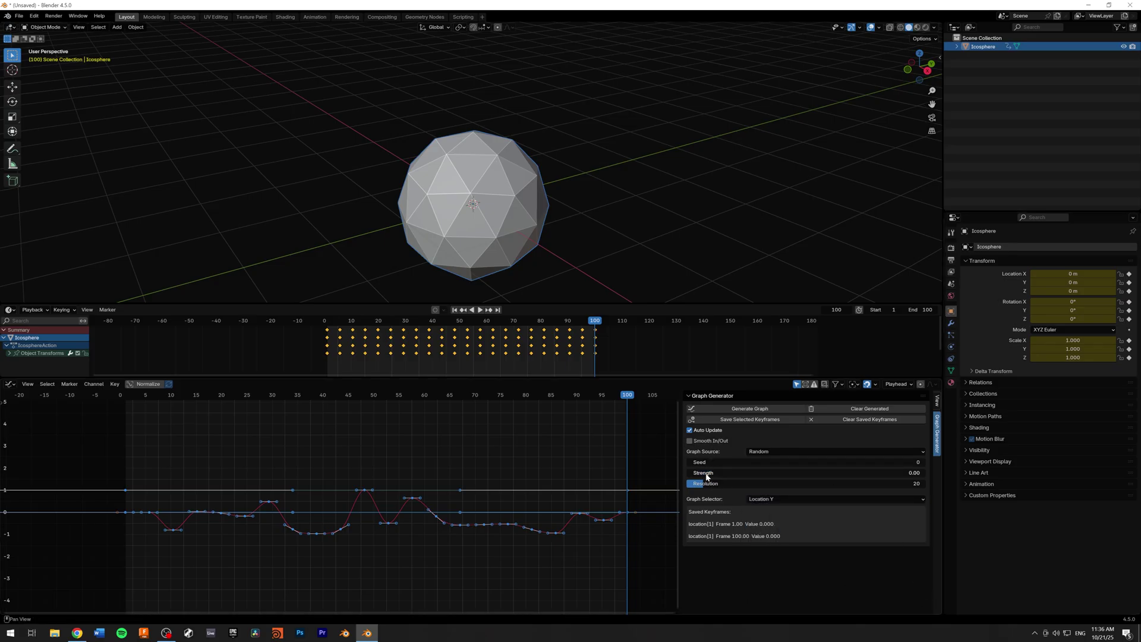
left_click_drag(706, 475, 746, 519)
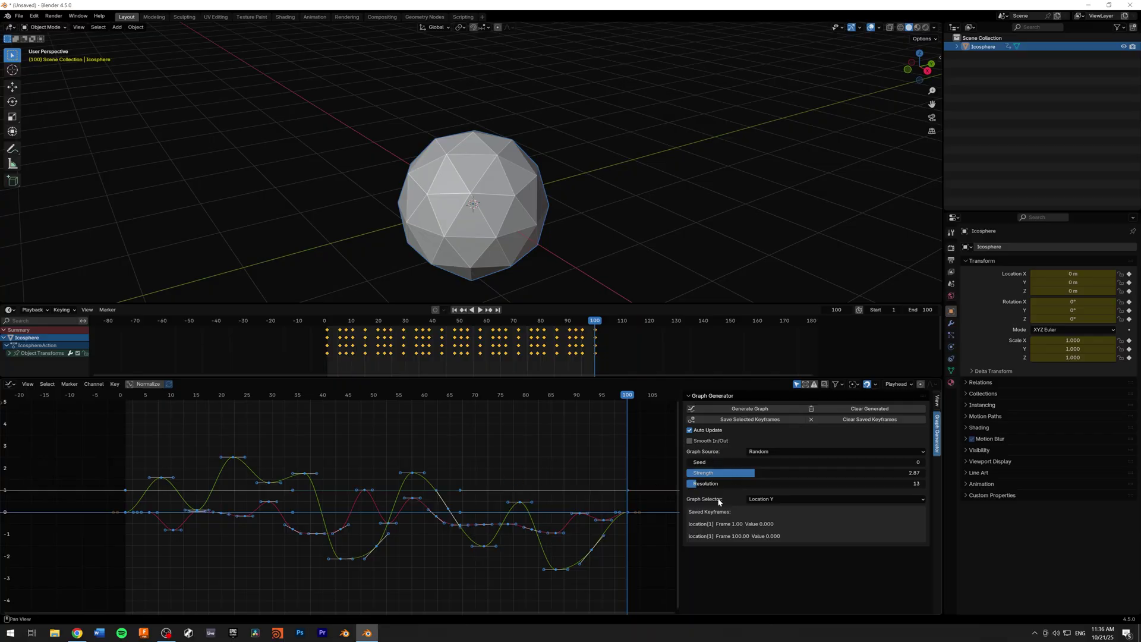
Switch to the Location X graph to review its separate settings, and return to the Location Y graph
left_click(777, 500)
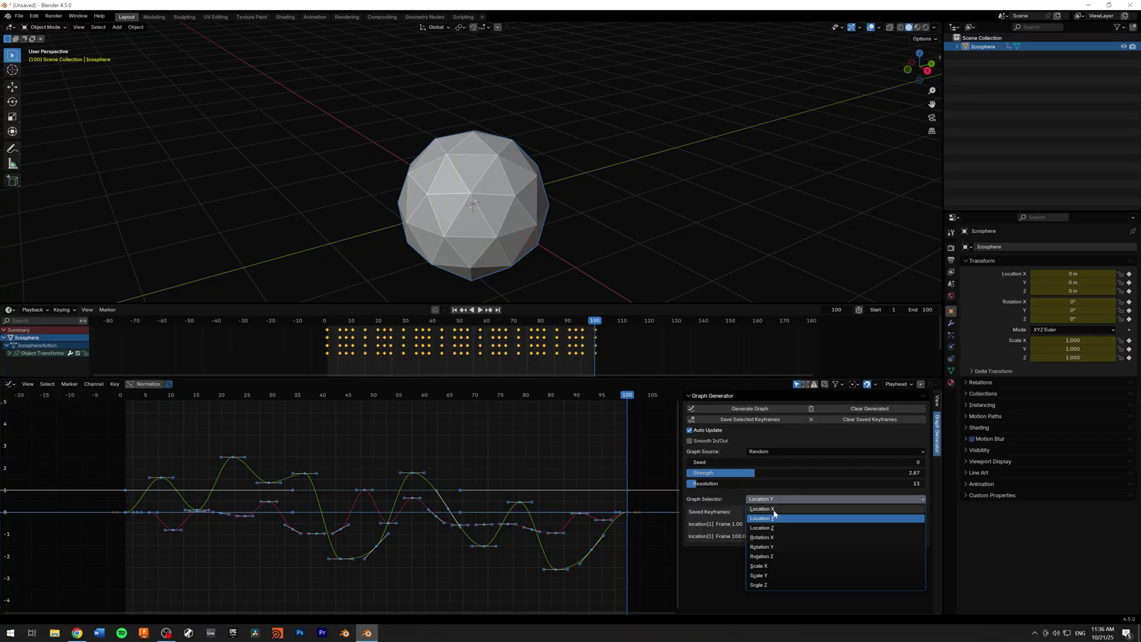
left_click(773, 509)
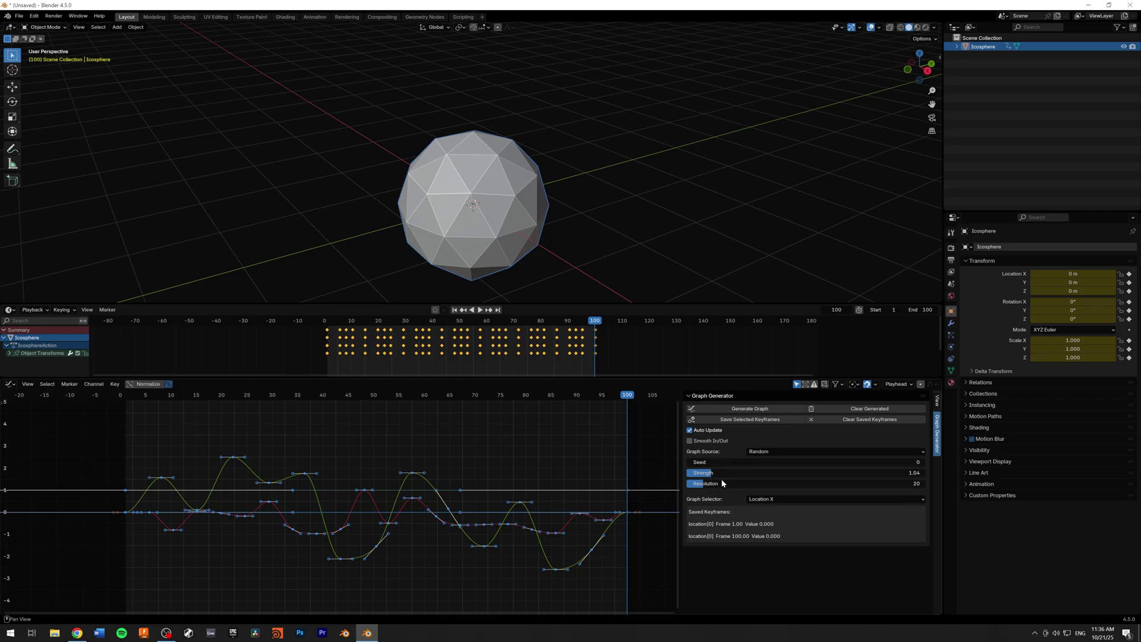
left_click(769, 502)
left_click(772, 511)
Change the Location Y graph's source to Spring with strength 3.44 and resolution 46, and play the animation
left_click(781, 455)
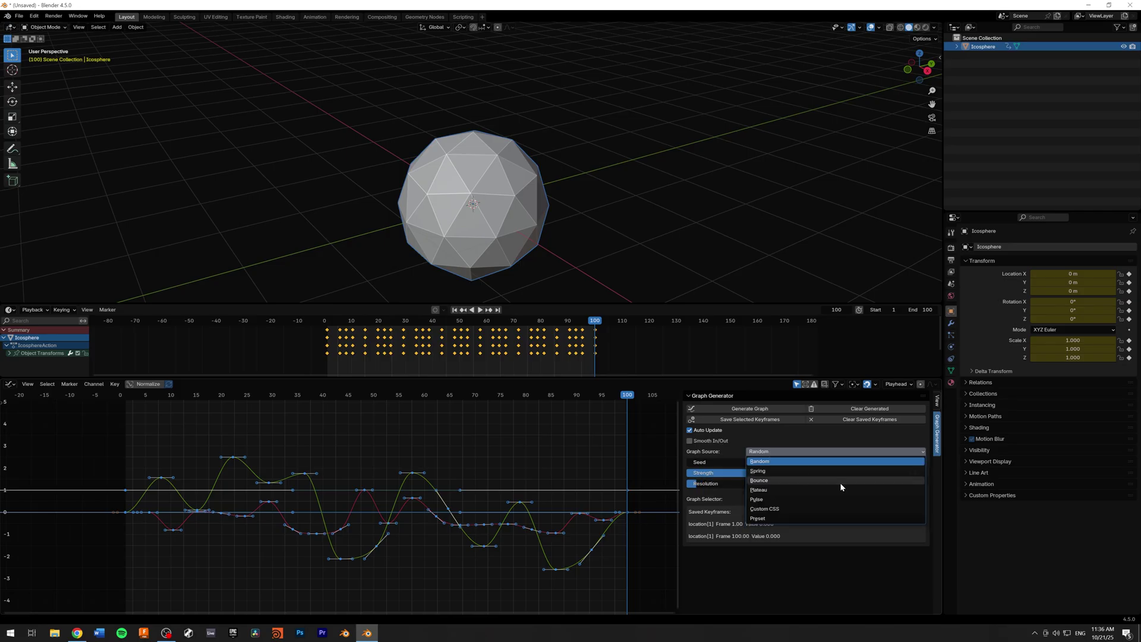
left_click(778, 474)
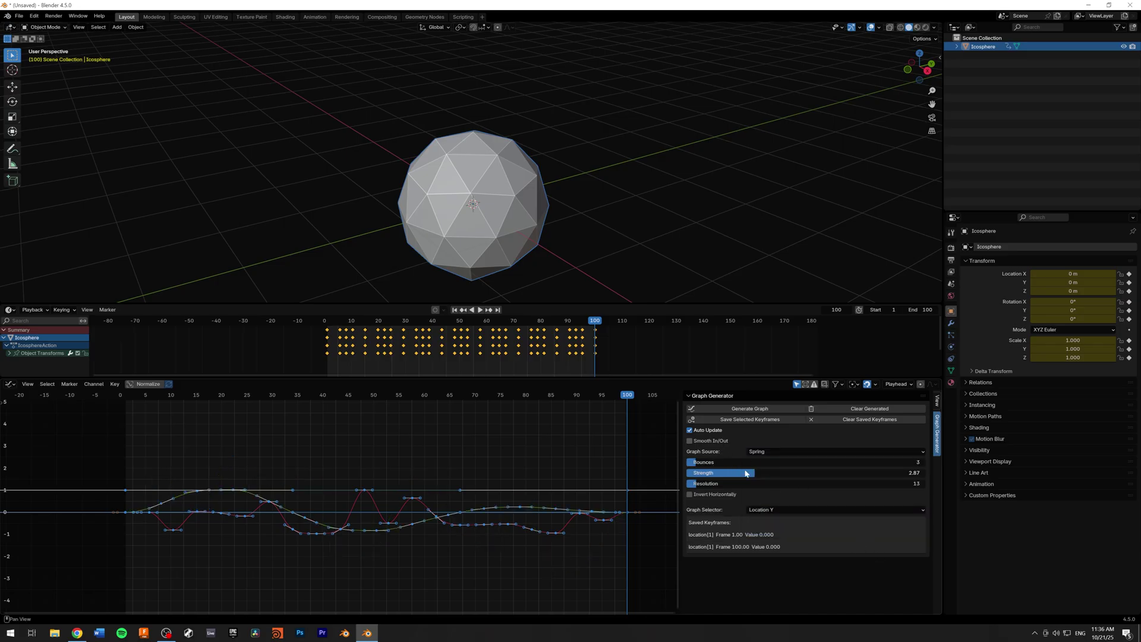
mouse_move(753, 475)
left_mouse_down()
mouse_move(767, 476)
mouse_move(751, 483)
left_mouse_up()
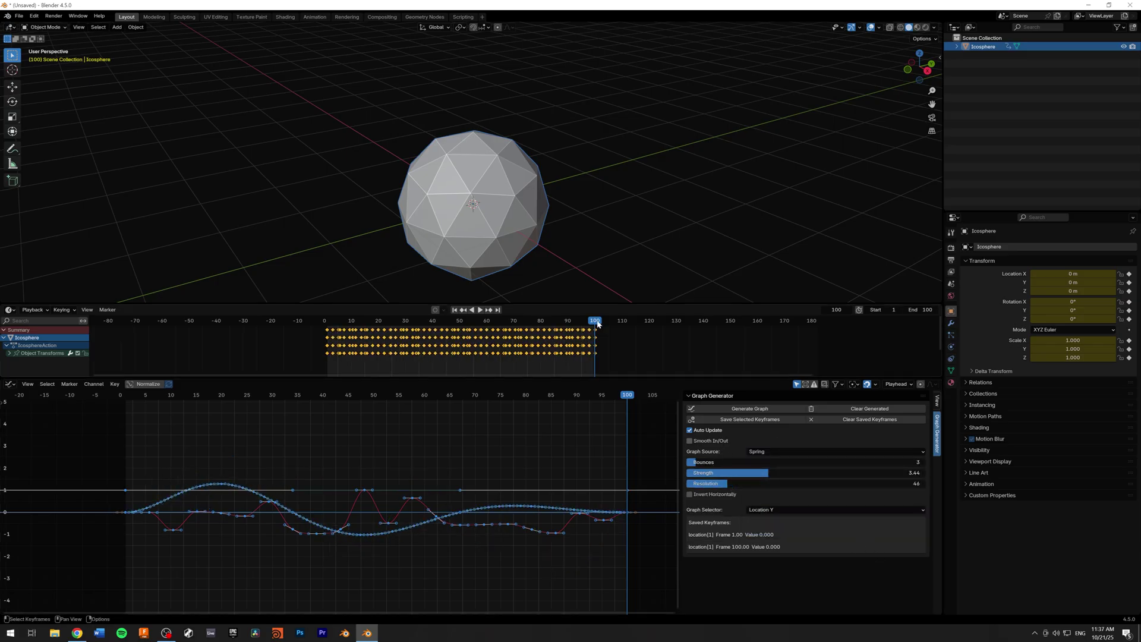
left_click(482, 309)
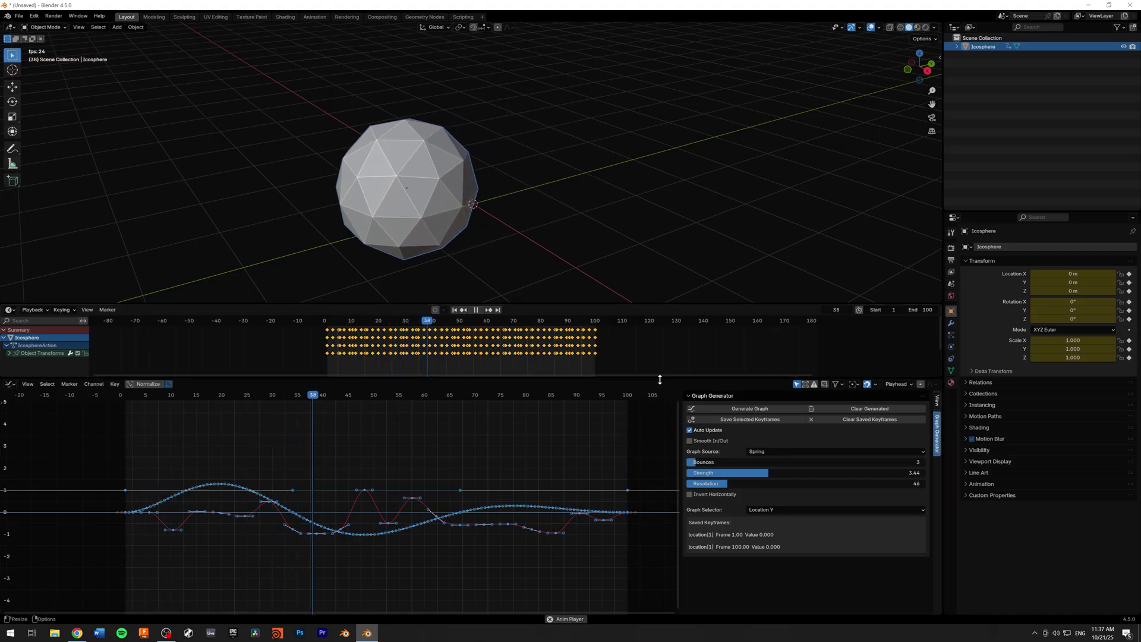
Choose the Location Z graph and set it to Bounce with bounce amount 15, strength 2.33 and resolution 147
left_click(774, 509)
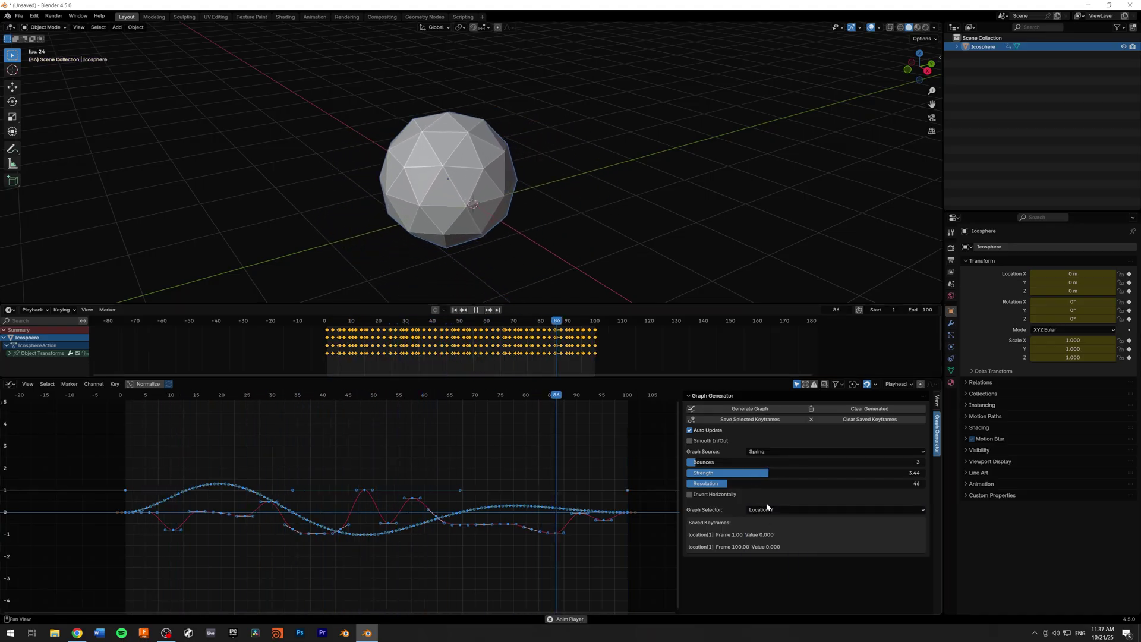
left_click(766, 509)
left_click(759, 540)
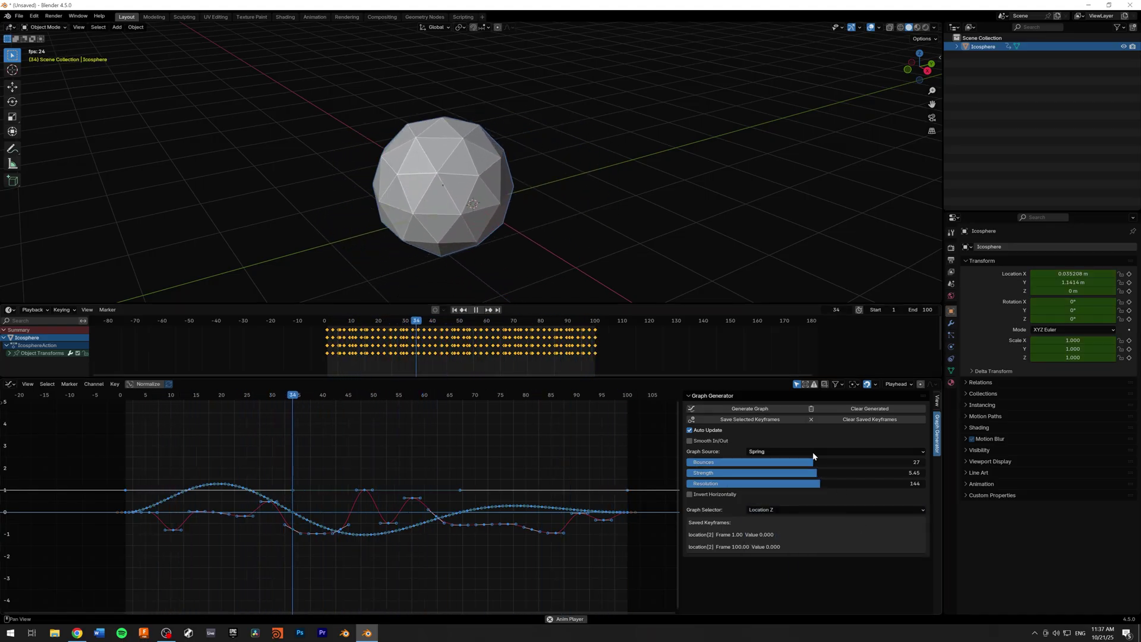
left_click(774, 453)
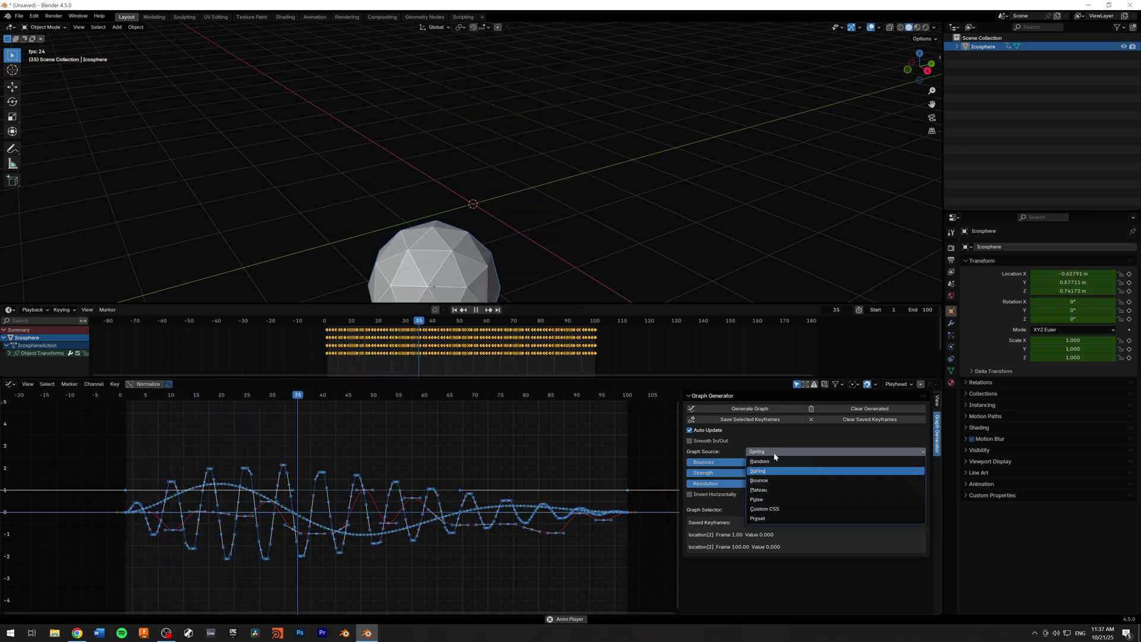
left_click(773, 480)
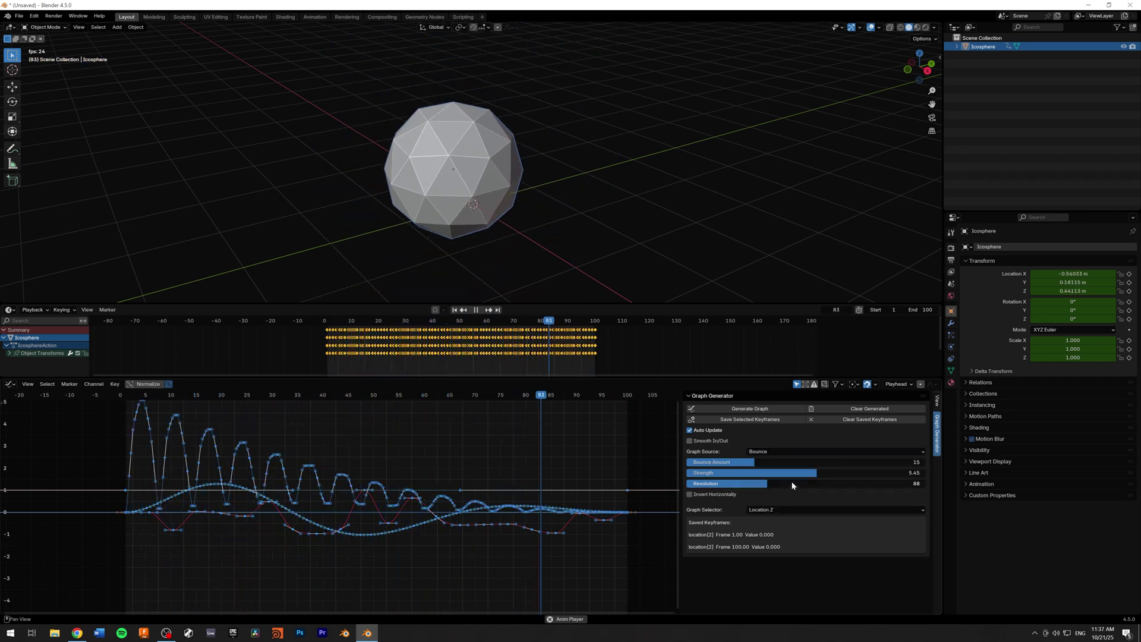
left_click_drag(807, 474, 841, 483)
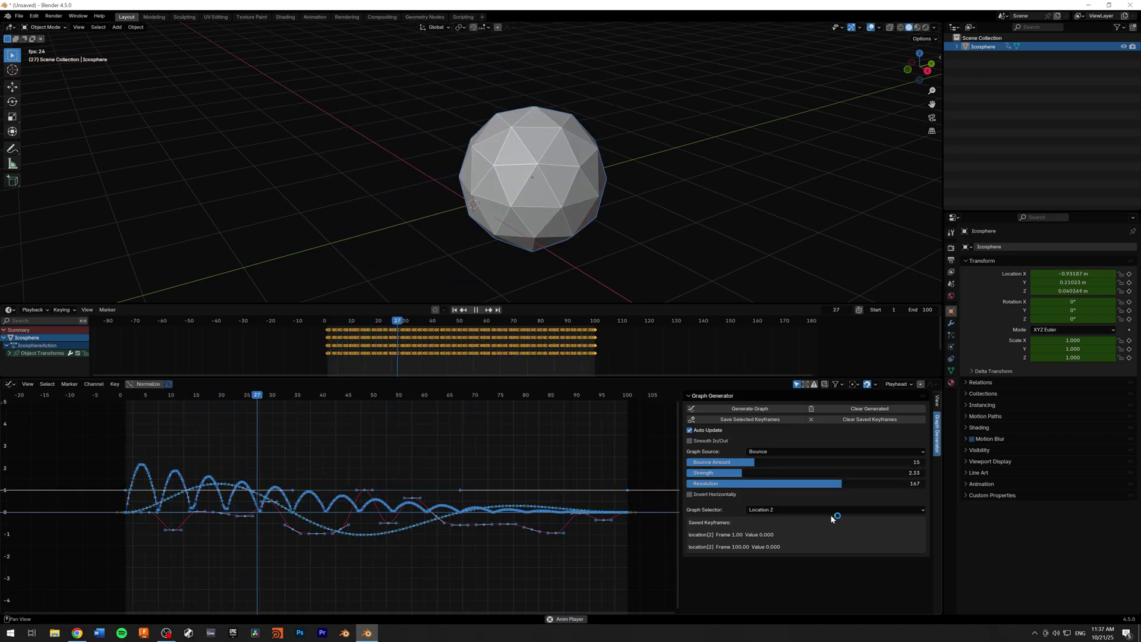
Choose the Rotation Y graph and set its Random strength to 0.30
left_click(775, 509)
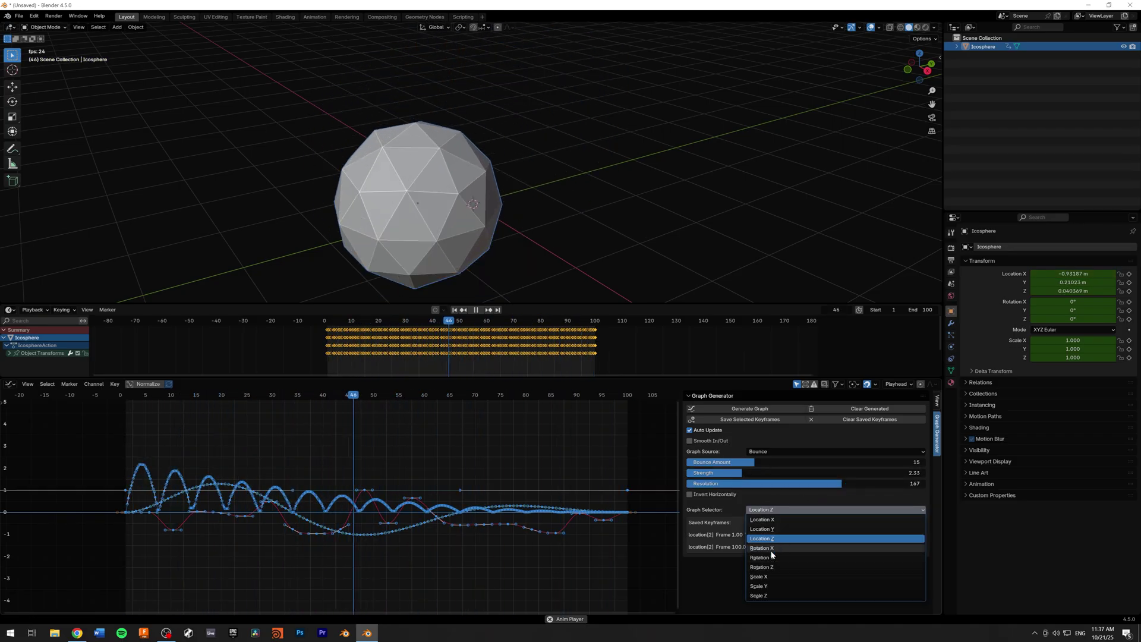
left_click(766, 556)
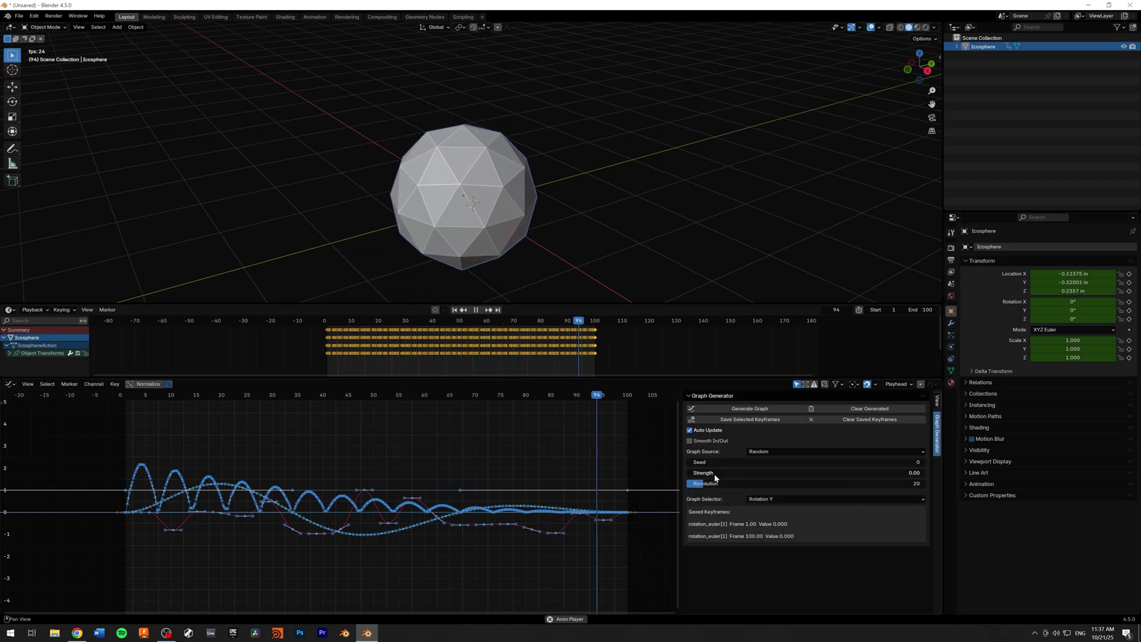
mouse_move(715, 477)
left_mouse_down()
mouse_move(720, 488)
mouse_move(780, 487)
mouse_move(728, 475)
left_mouse_up()
mouse_move(730, 483)
left_mouse_down()
mouse_move(743, 489)
mouse_move(719, 487)
mouse_move(716, 472)
left_mouse_up()
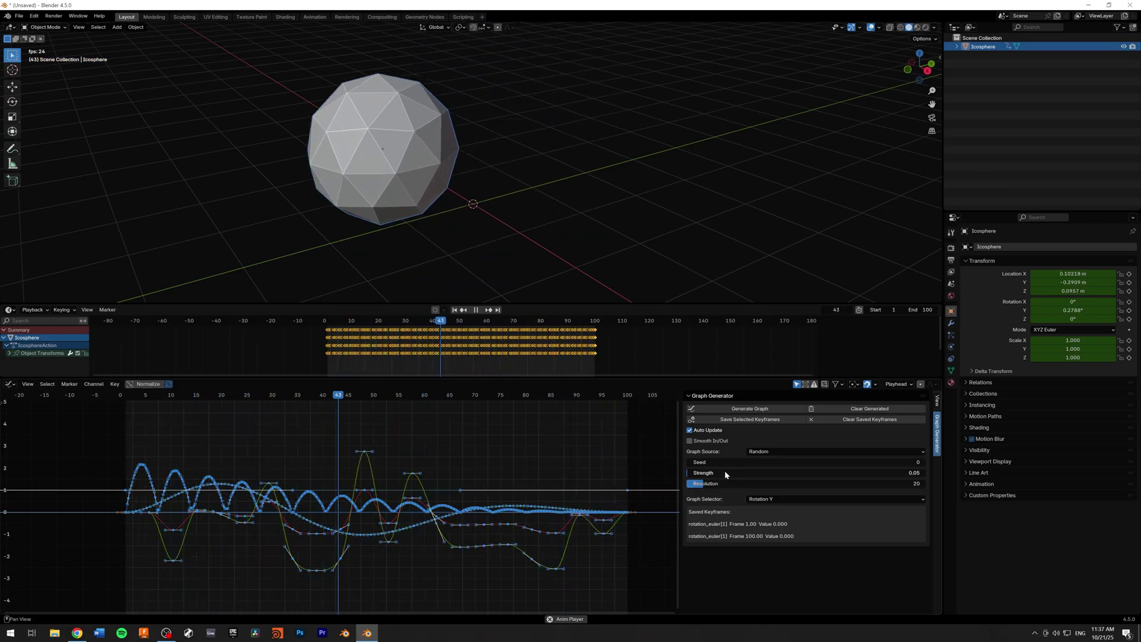
left_click_drag(725, 470, 750, 470)
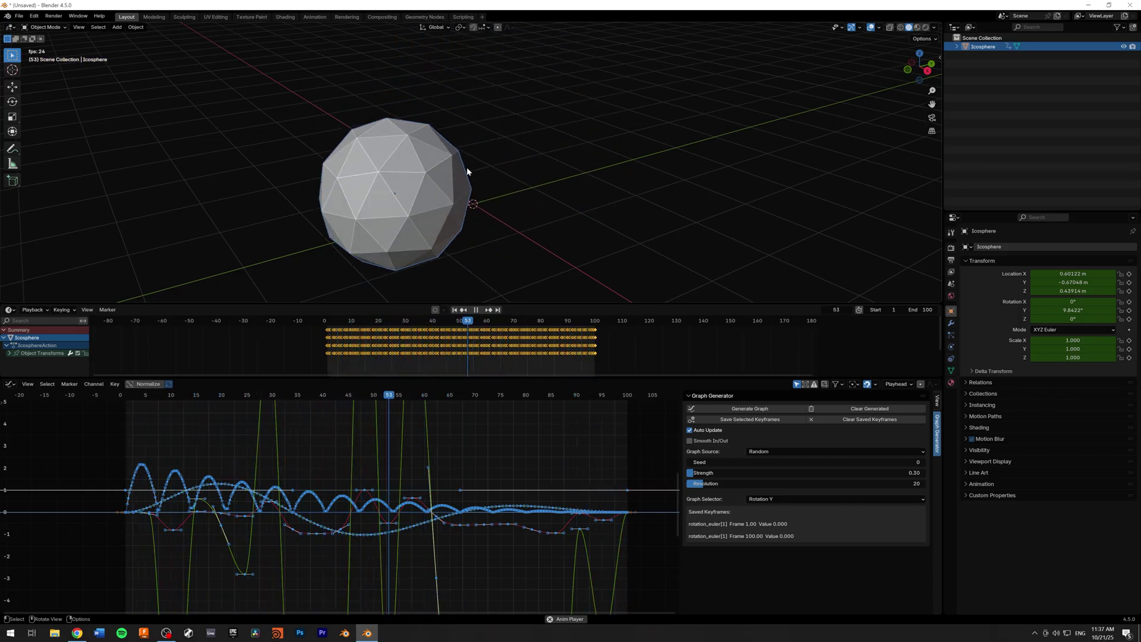
Choose the Scale X graph and set its Random strength to 2.73
left_click(765, 501)
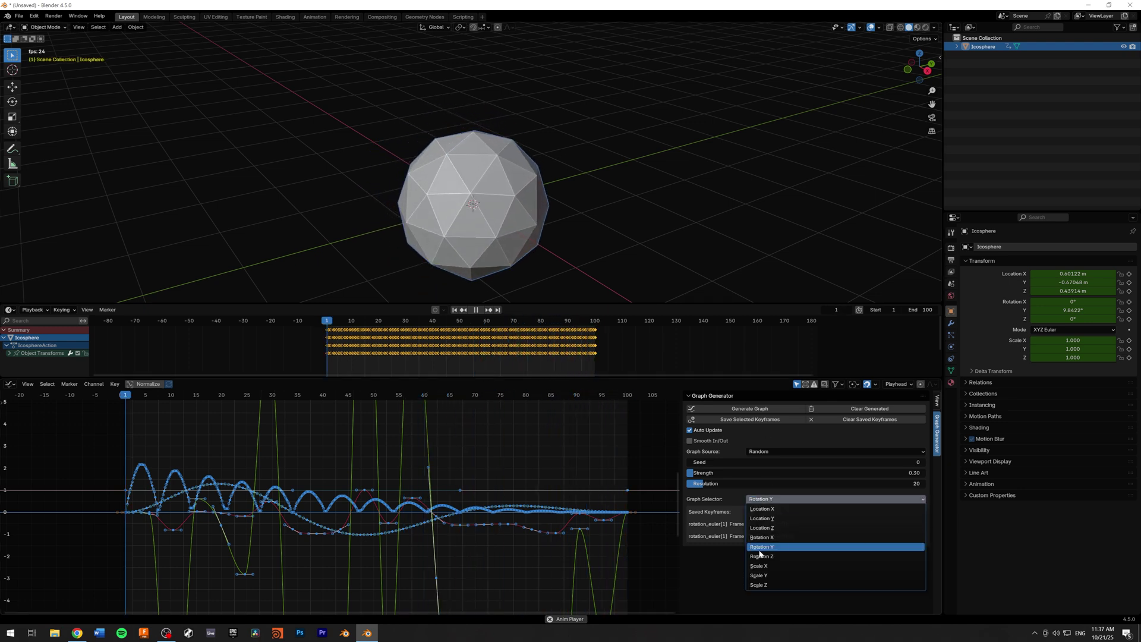
left_click(772, 575)
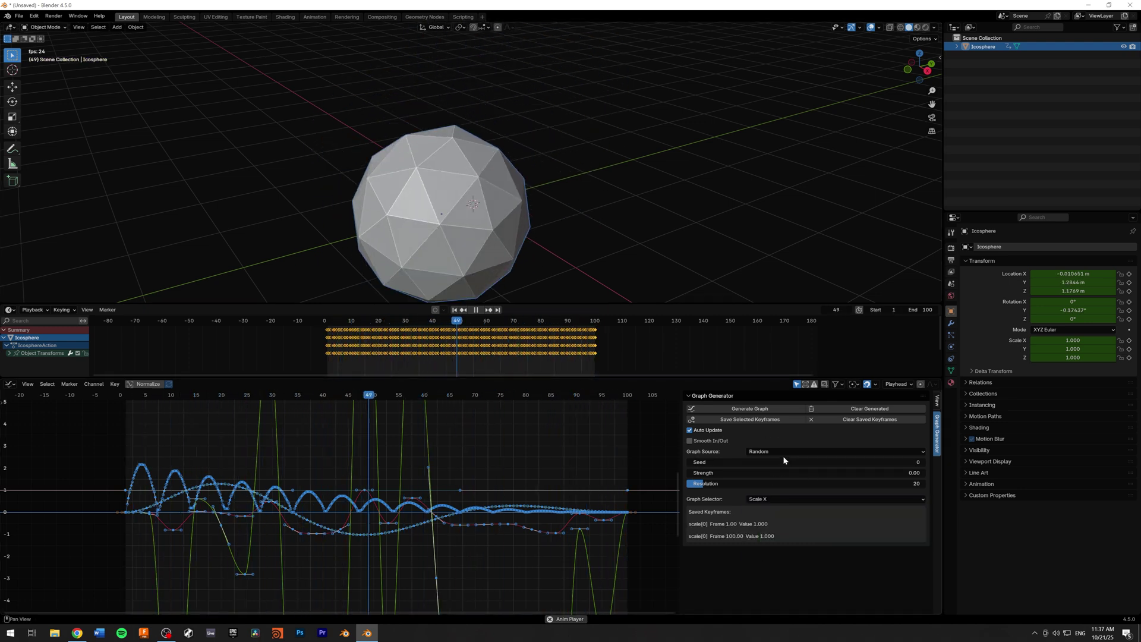
left_click_drag(701, 473, 751, 473)
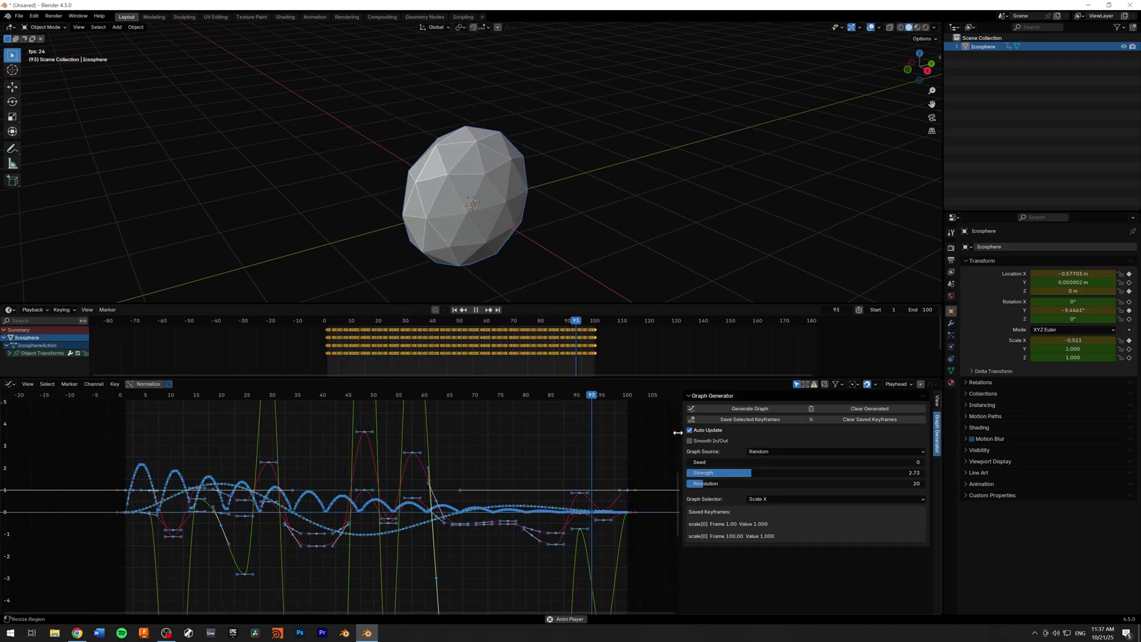
Change the Scale X graph's source to Pulse, and clear its generated keyframes
left_click(762, 452)
left_click(765, 500)
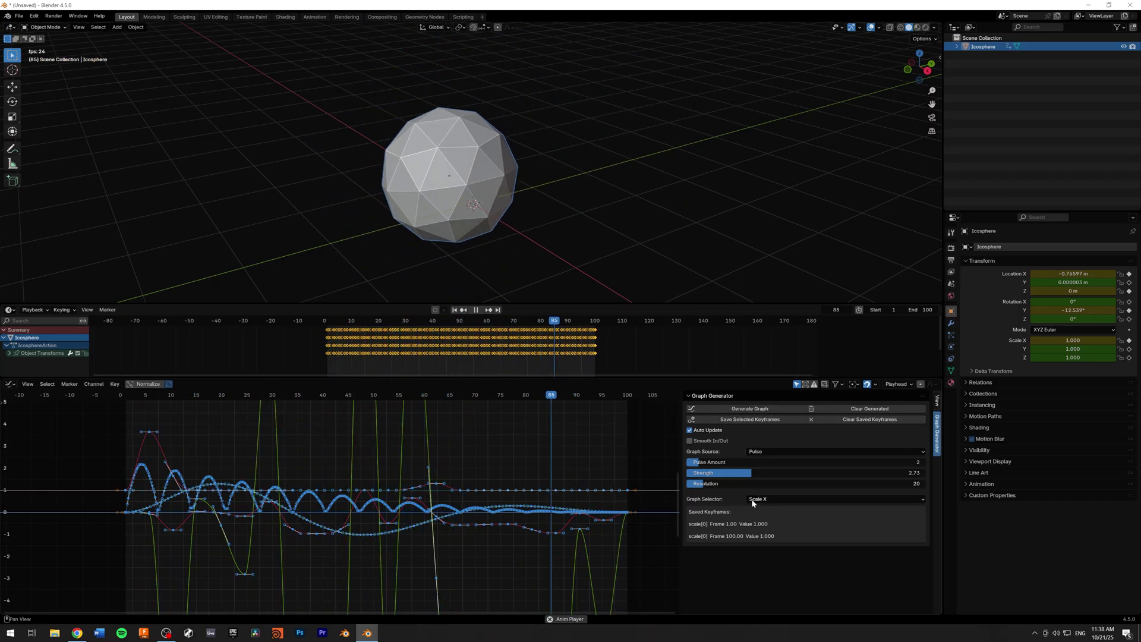
left_click(866, 408)
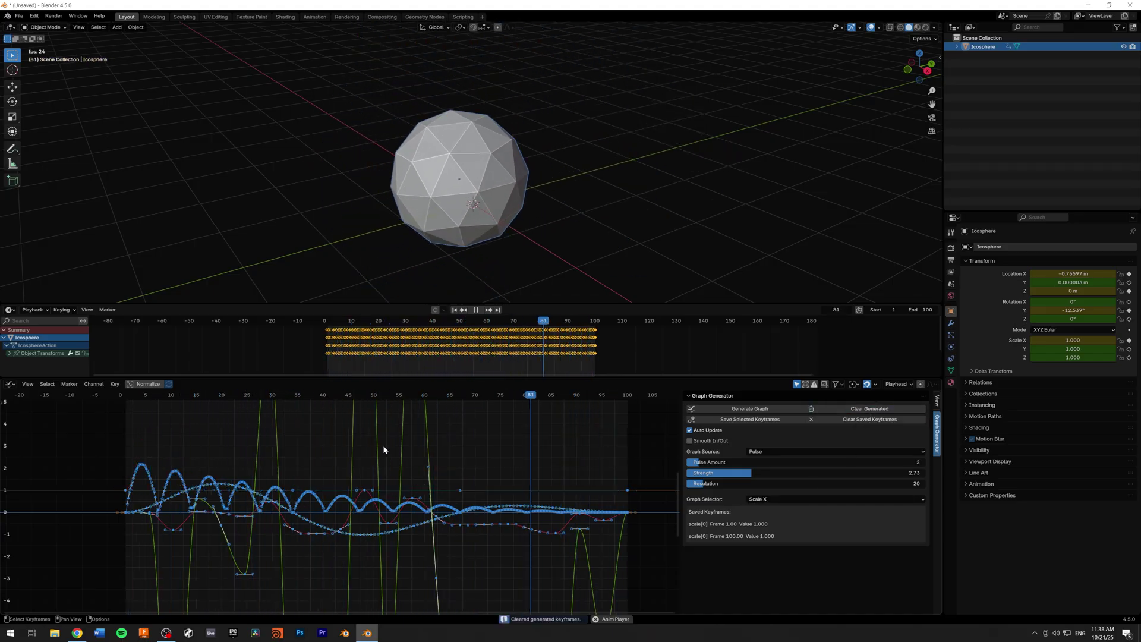
Choose the Scale Y graph and set its source to Pulse with strength 2.94
left_click(765, 500)
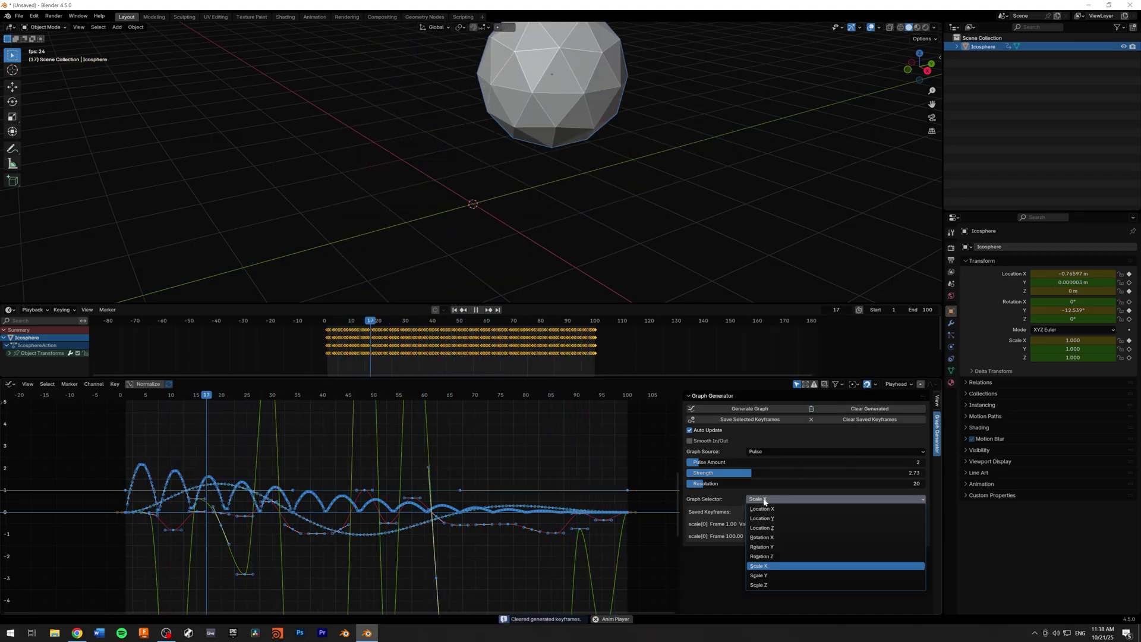
left_click(771, 575)
left_click(772, 452)
left_click(761, 461)
left_click(783, 452)
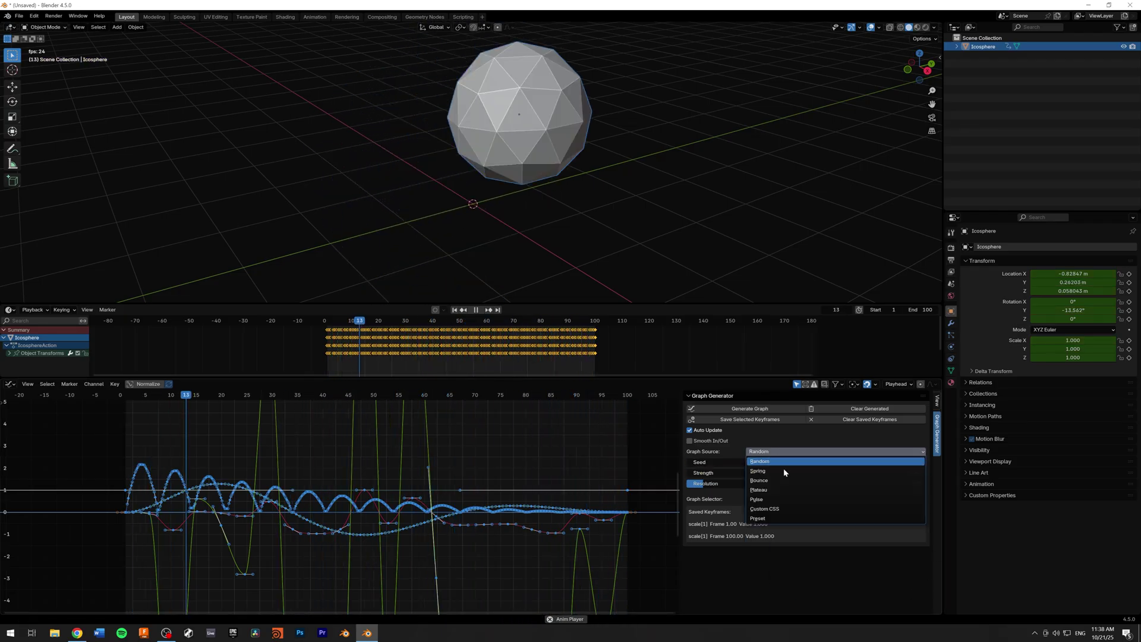
left_click(775, 499)
left_click_drag(772, 473, 807, 473)
key("ctrl+z")
key("ctrl+z")
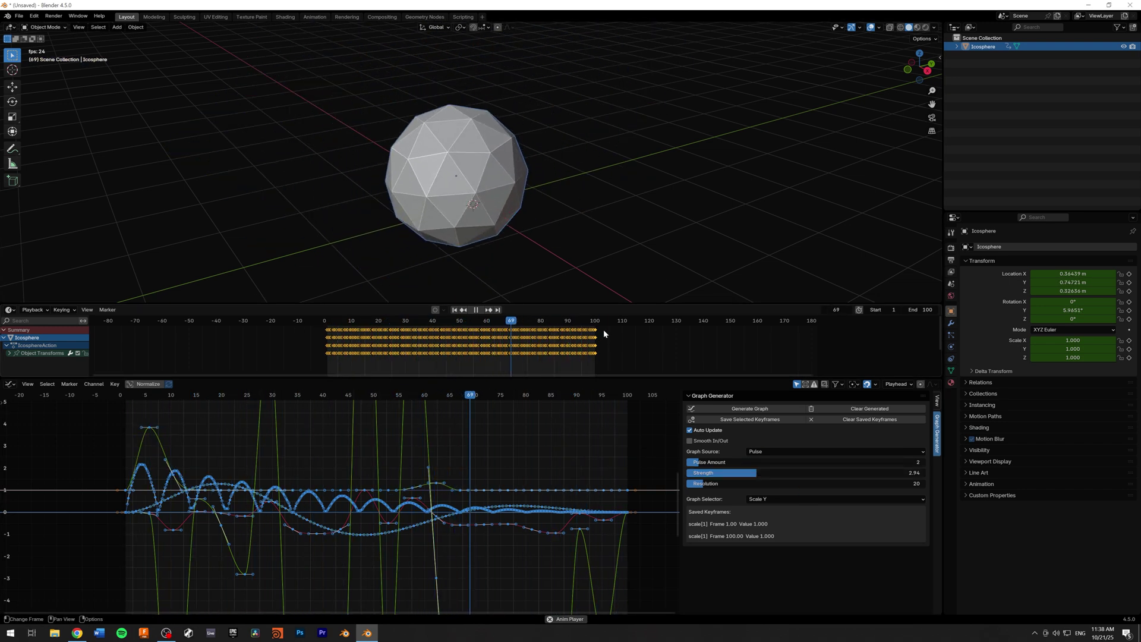
Move the Scale Y curve's keyframe near frame 72 up to a value of about 1.8
scroll(431, 472, "down", 2)
mouse_move(477, 451)
middle_mouse_down()
mouse_move(483, 580)
mouse_move(489, 469)
middle_mouse_up()
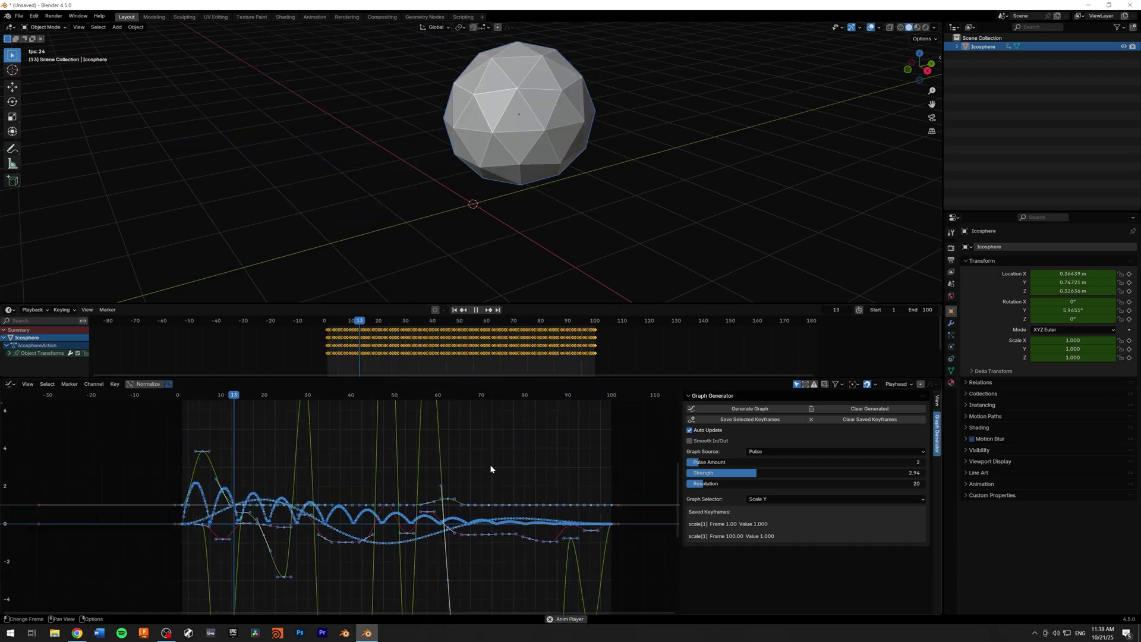
left_click(576, 452)
scroll(453, 540, "up", 3)
scroll(453, 541, "up", 3)
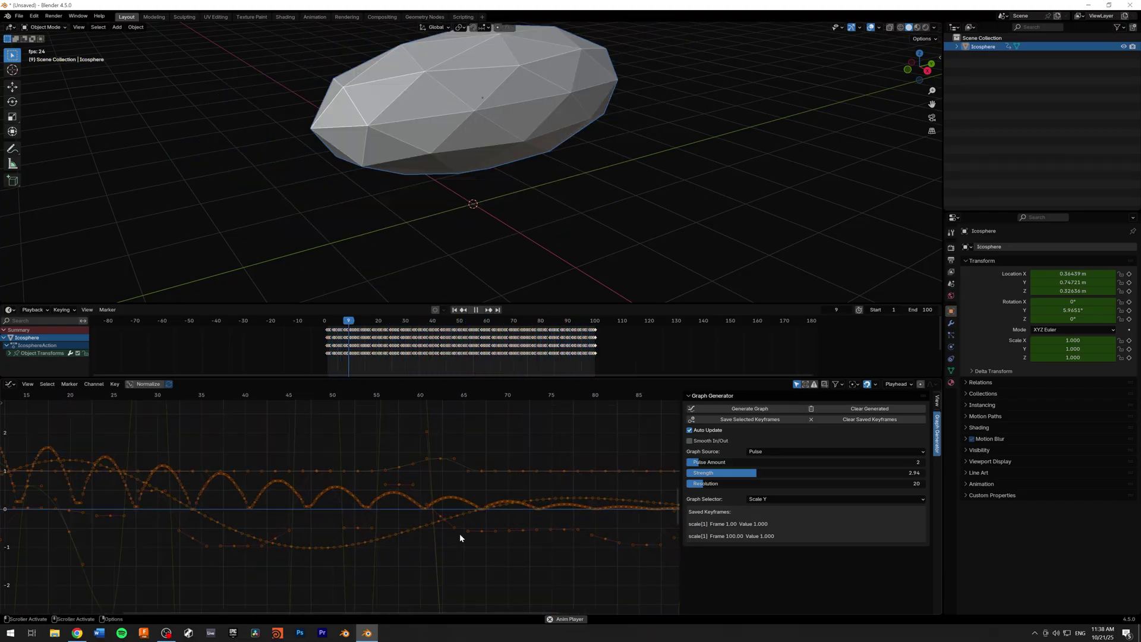
middle_click_drag(500, 448, 374, 438)
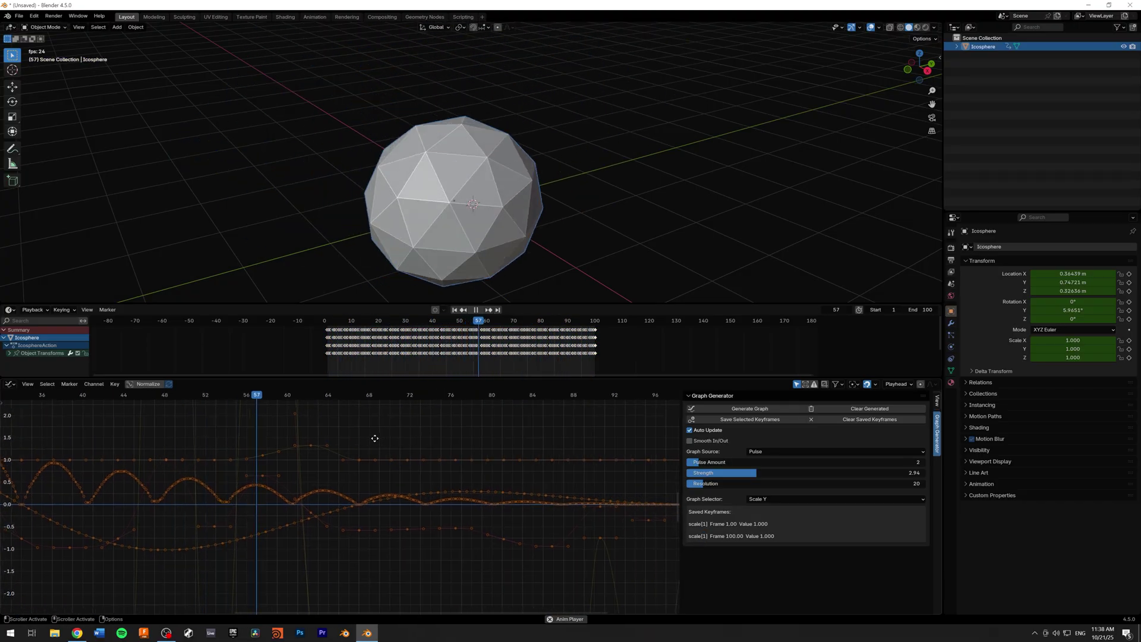
left_click_drag(406, 459, 405, 425)
middle_click_drag(457, 428, 378, 473)
scroll(454, 491, "up", 1)
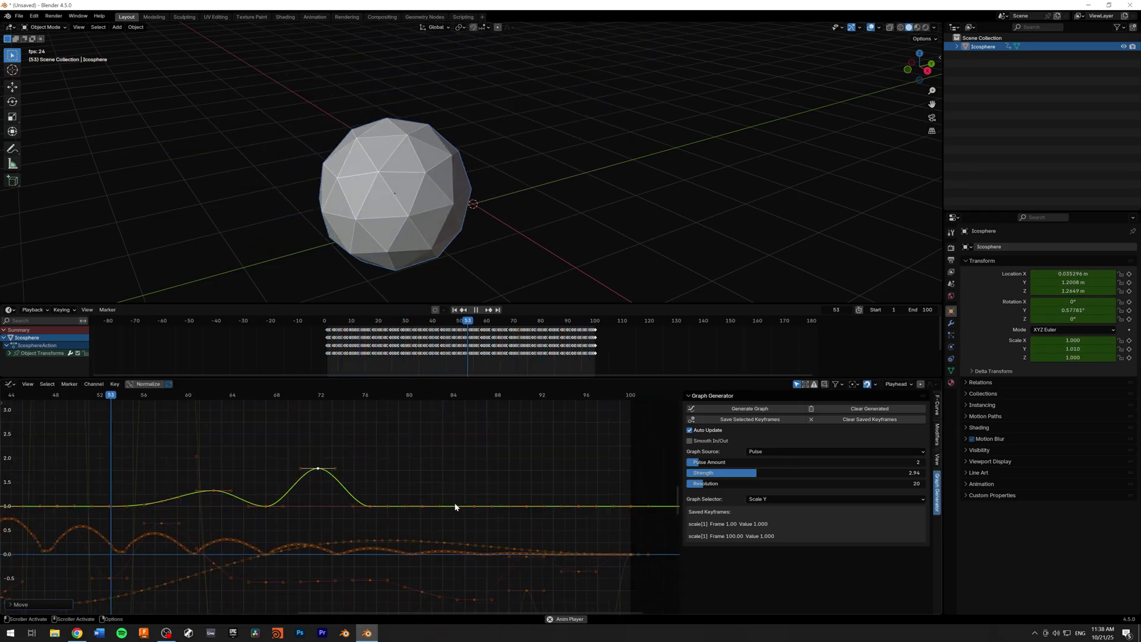
Pull a keyframe handle of the Scale Y curve near frame 84 up to a value of about 2
left_click(457, 507)
left_click_drag(457, 509, 458, 456)
scroll(484, 522, "down", 2)
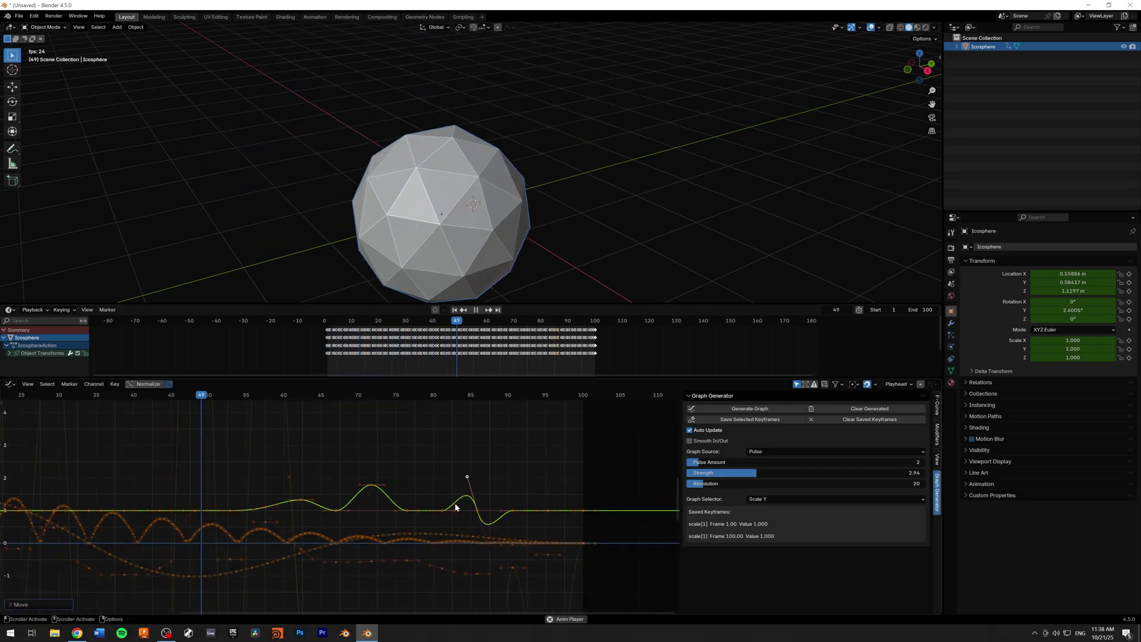
middle_click_drag(299, 458, 525, 465)
middle_click_drag(249, 517, 344, 489)
scroll(330, 484, "down", 8)
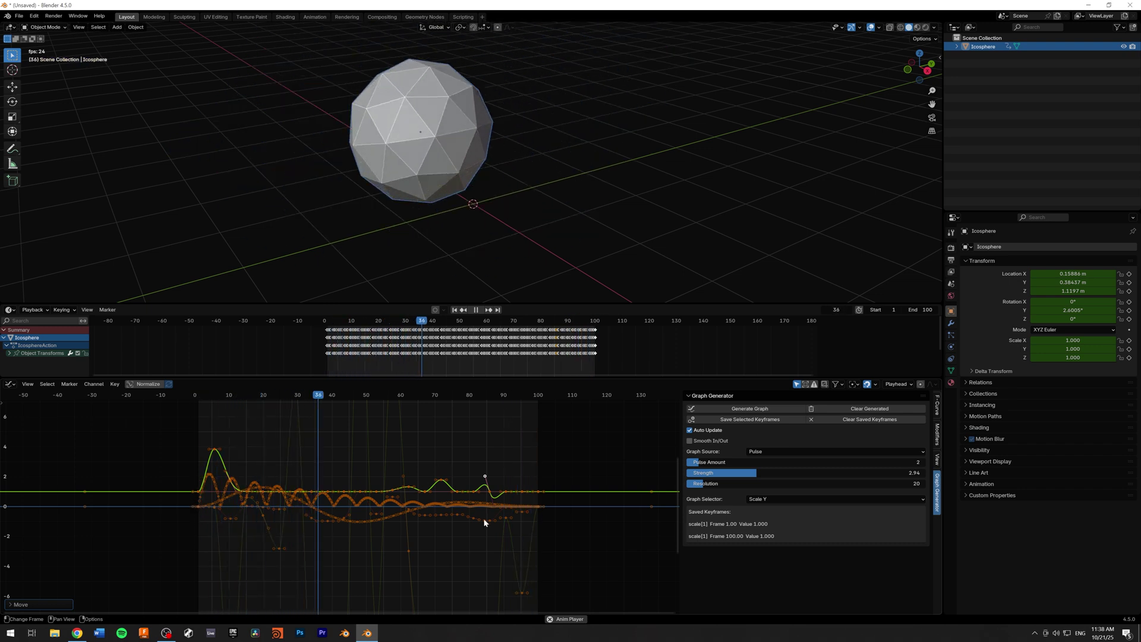
Choose the Location Y graph again and set its Spring strength to 2.71
left_click(772, 498)
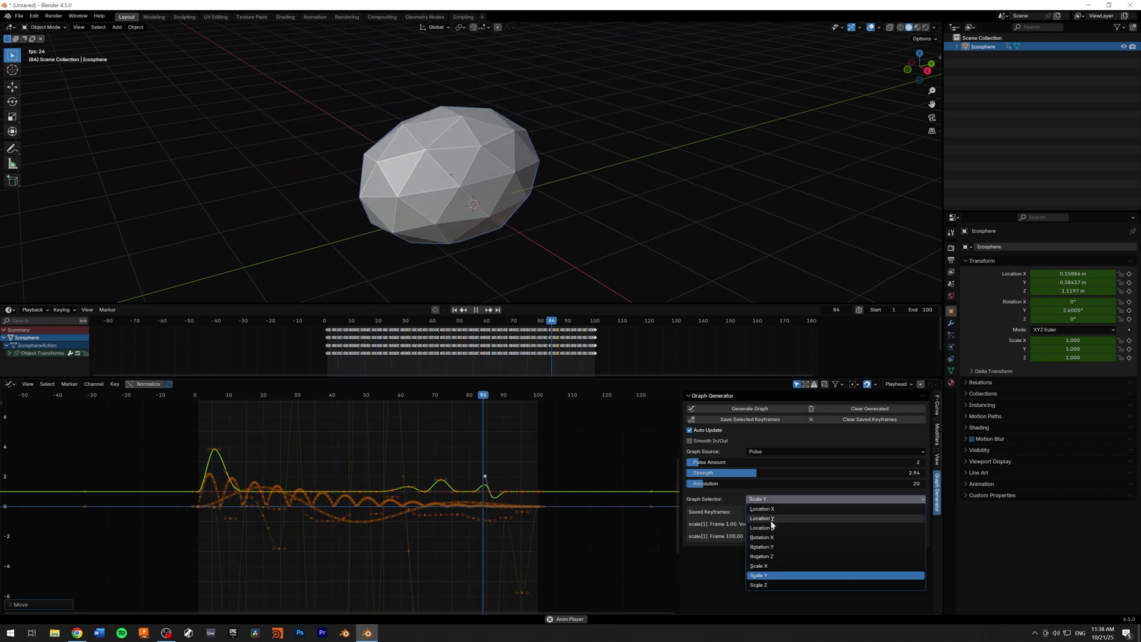
left_click(766, 510)
left_click_drag(767, 474, 750, 472)
scroll(401, 448, "down", 8)
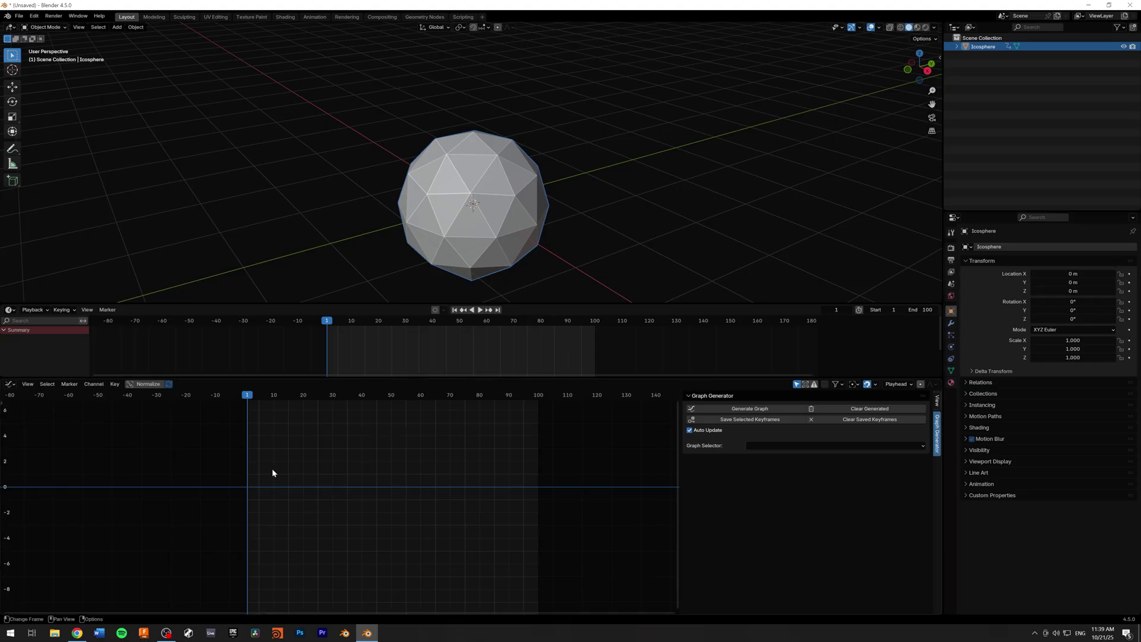
Keyframe the icosphere's X, Y and Z location at frame 1
left_click(1129, 274)
left_click(1128, 282)
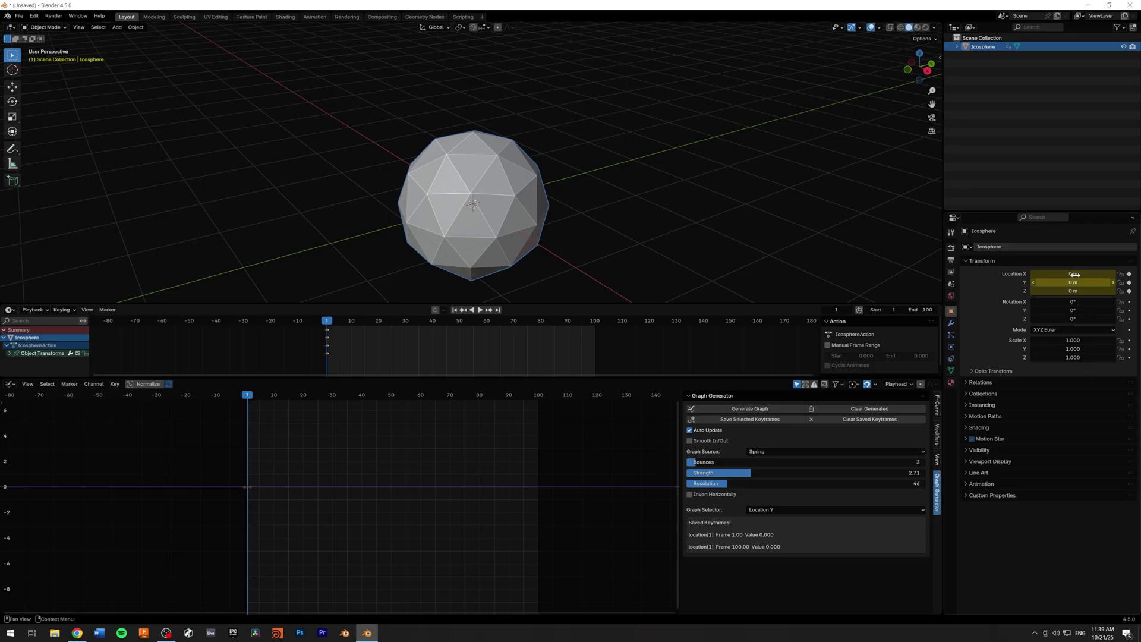
At frame 100, move the icosphere to about X -9.86, Y 23.54, Z 8.58 m and keyframe all three location axes
left_click_drag(594, 324, 593, 325)
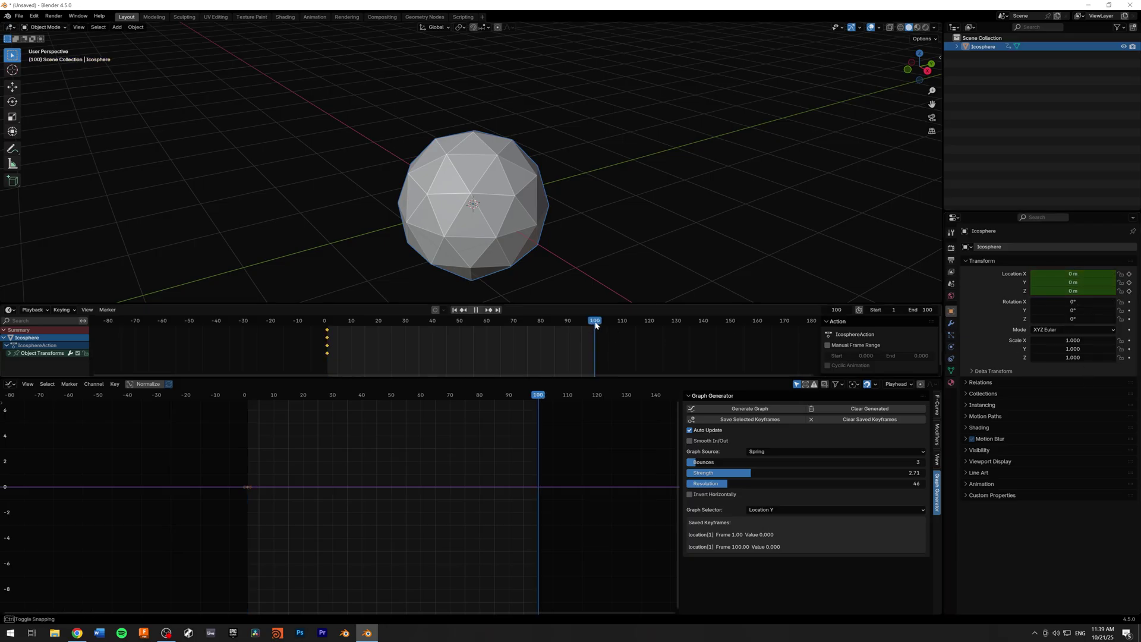
scroll(549, 198, "down", 10)
middle_click_drag(593, 166, 559, 171)
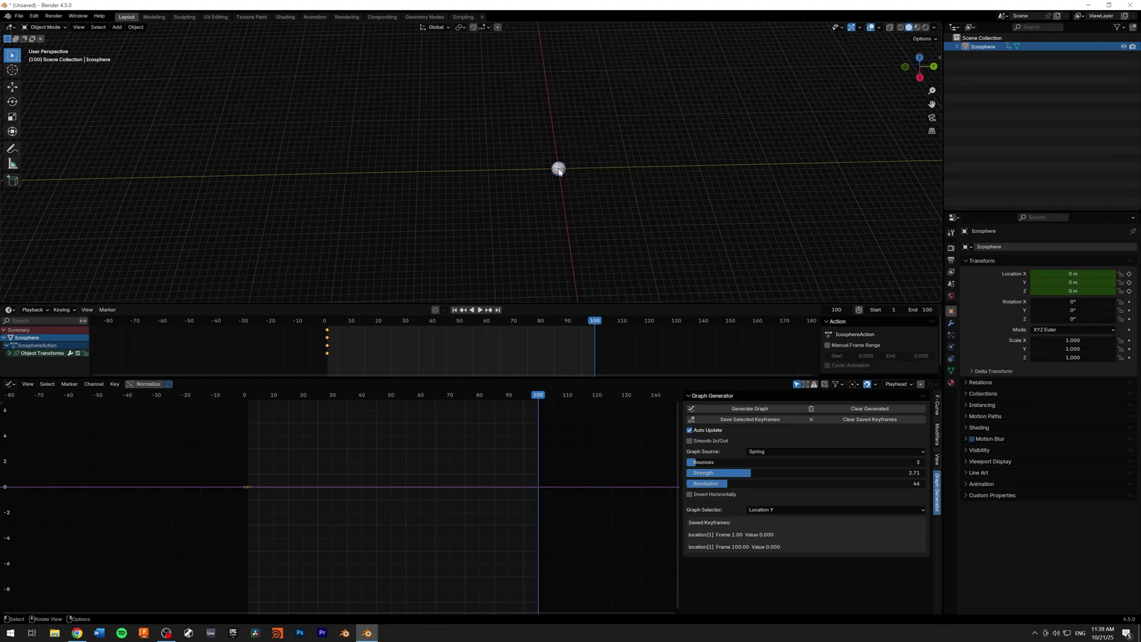
left_click_drag(559, 173, 590, 145)
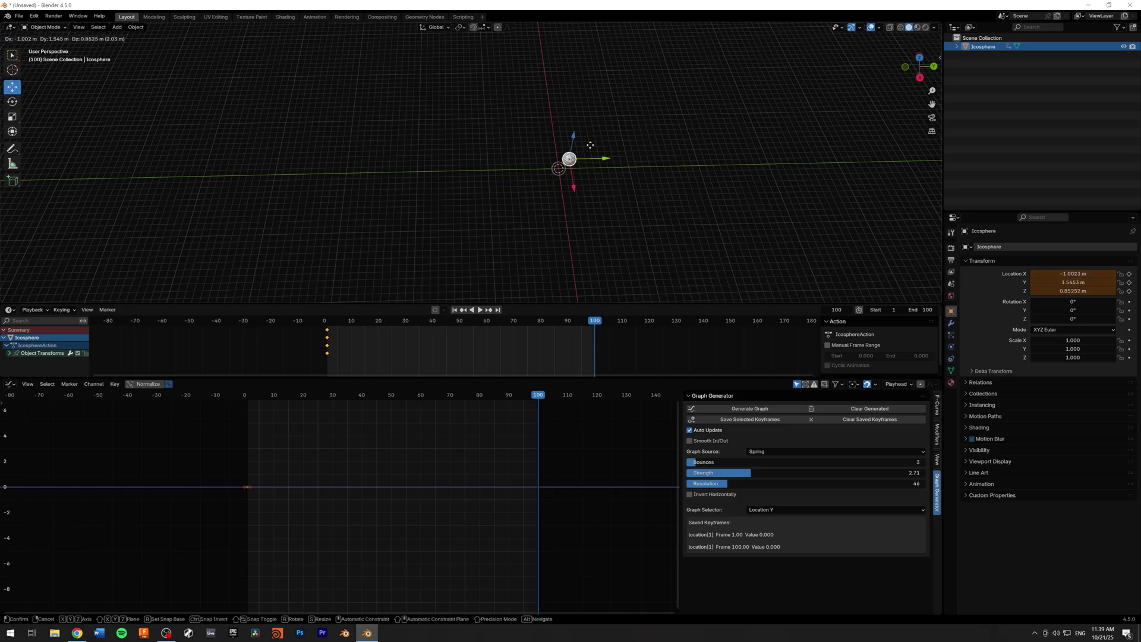
left_click_drag(722, 71, 723, 70)
middle_click_drag(715, 169, 618, 213)
left_click(1128, 274)
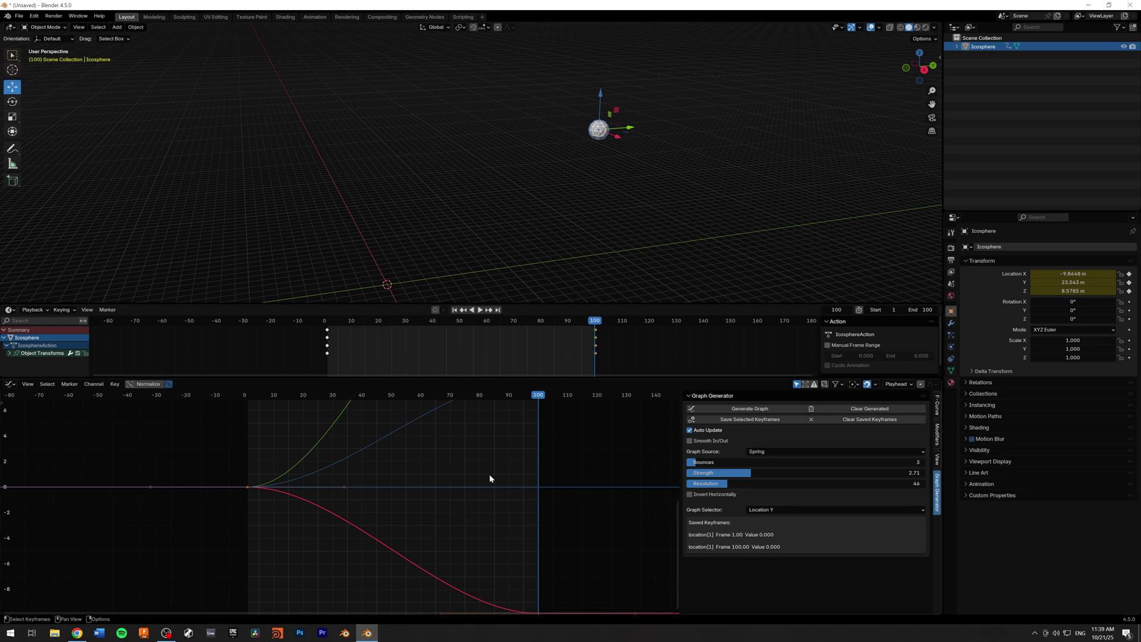
Select all the location keyframes and replace the saved Graph Generator keyframes with this selection
scroll(504, 479, "down", 8)
middle_click_drag(522, 451, 504, 514)
scroll(500, 480, "down", 6)
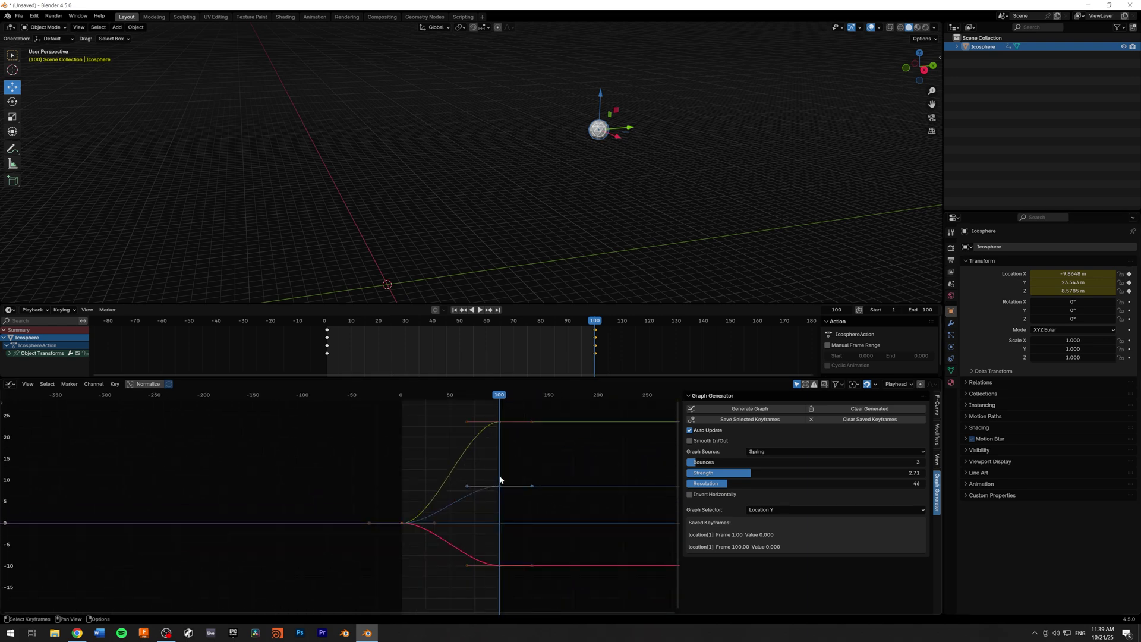
scroll(511, 472, "up", 2)
left_click_drag(276, 406, 542, 612)
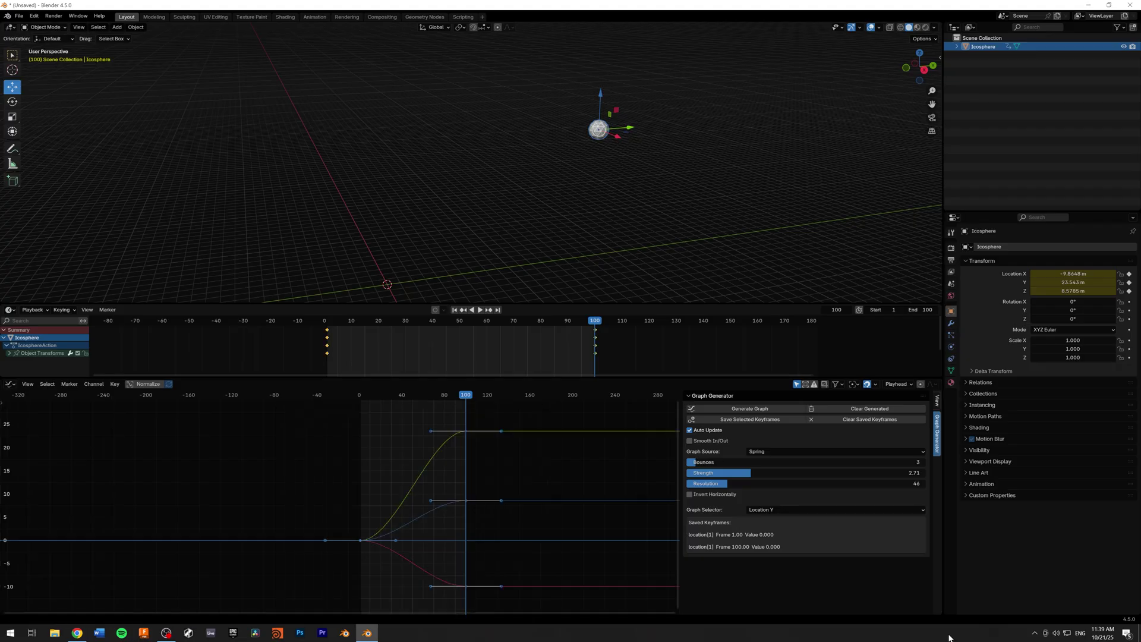
left_click(856, 422)
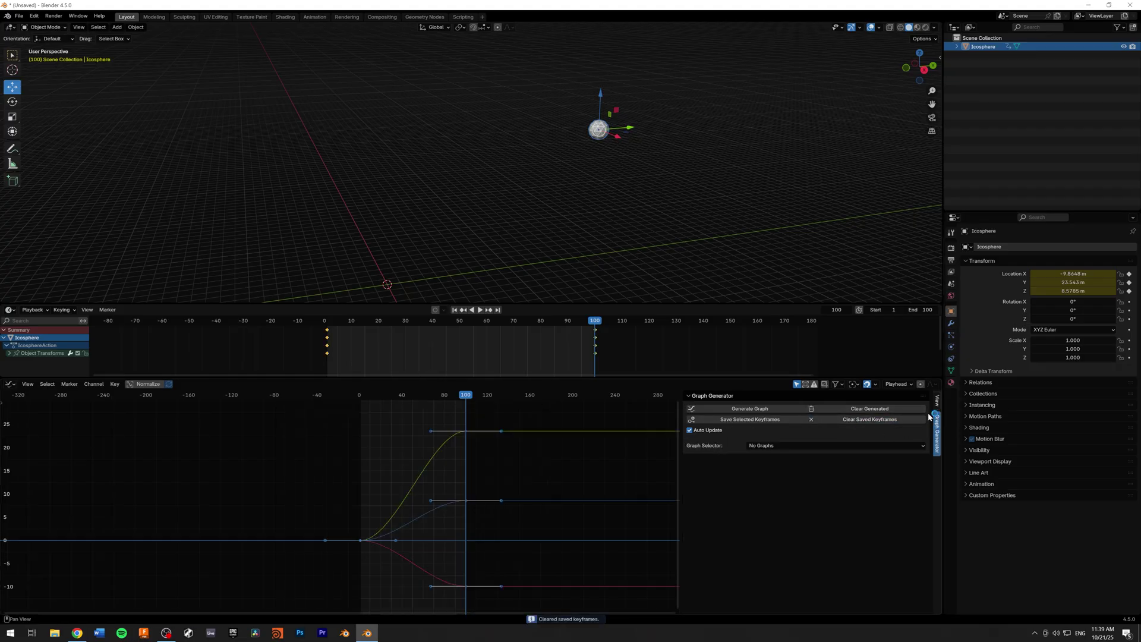
left_click(743, 420)
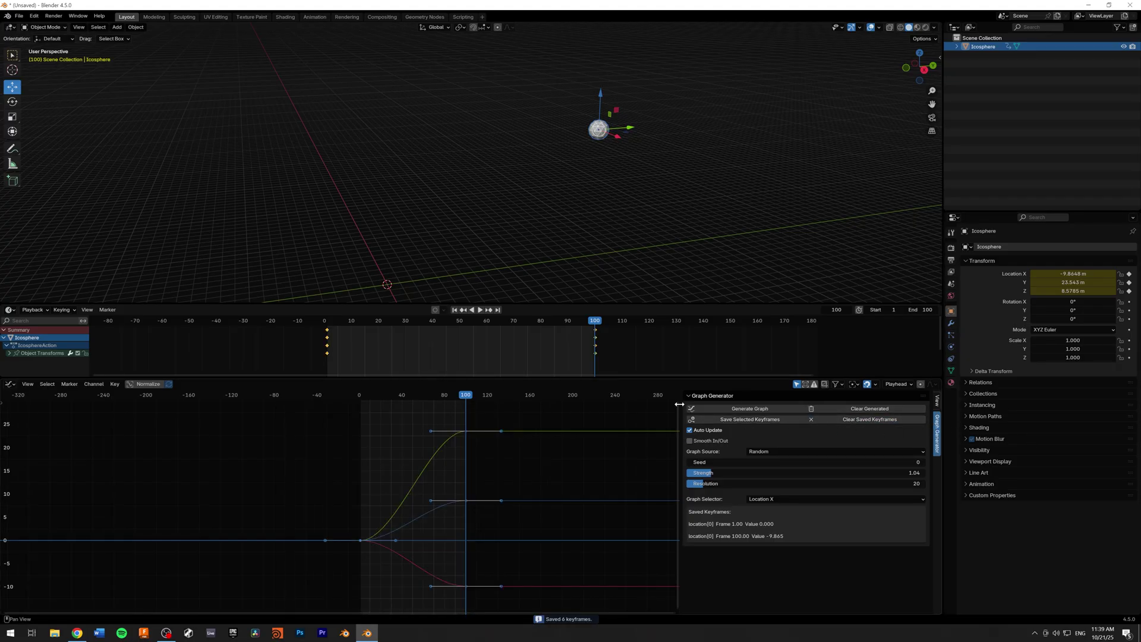
Set the Location X graph's Random strength to 0.00 and its resolution to 10
scroll(467, 551, "up", 4)
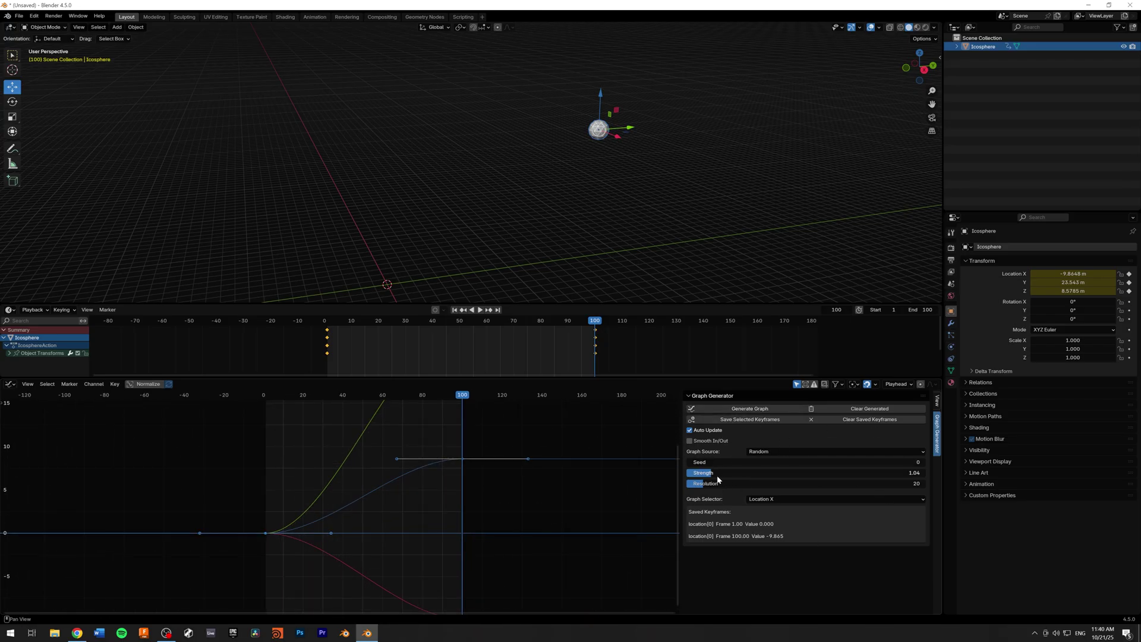
mouse_move(718, 479)
left_mouse_down()
mouse_move(686, 472)
mouse_move(696, 485)
left_mouse_up()
key("KP_Decimal")
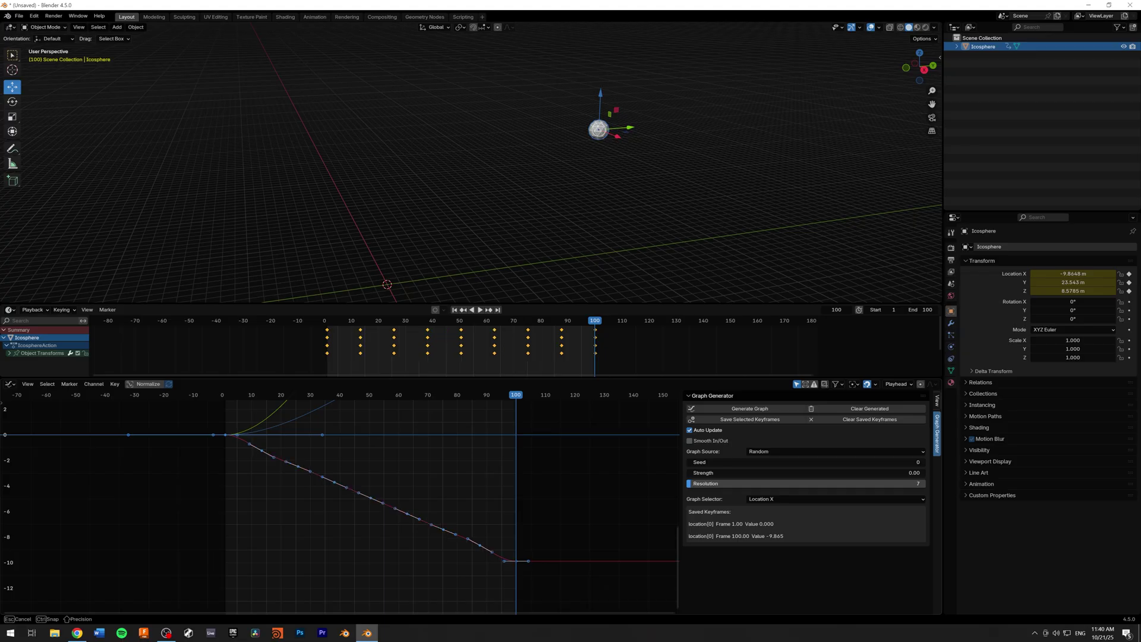
left_click_drag(693, 484, 707, 485)
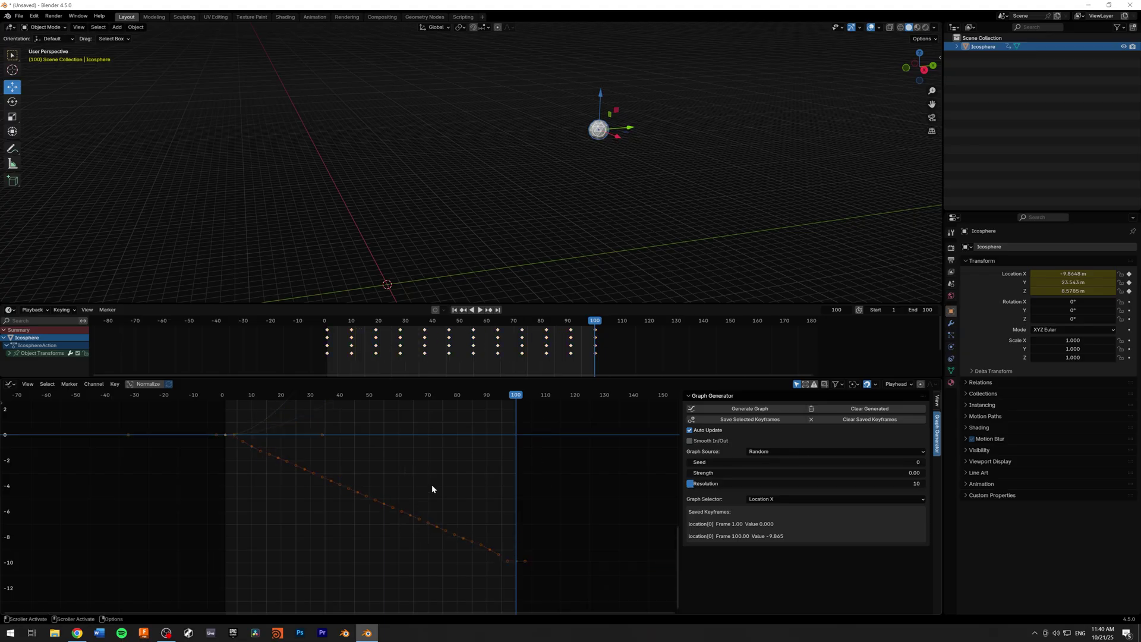
Reshape the Location X curve by hand, moving its keyframes near frames 9 and 36 to values of about -1.4 and -4.3
middle_click_drag(399, 527, 511, 526)
scroll(368, 458, "up", 5)
left_click_drag(364, 441, 410, 456)
left_click_drag(480, 495, 476, 505)
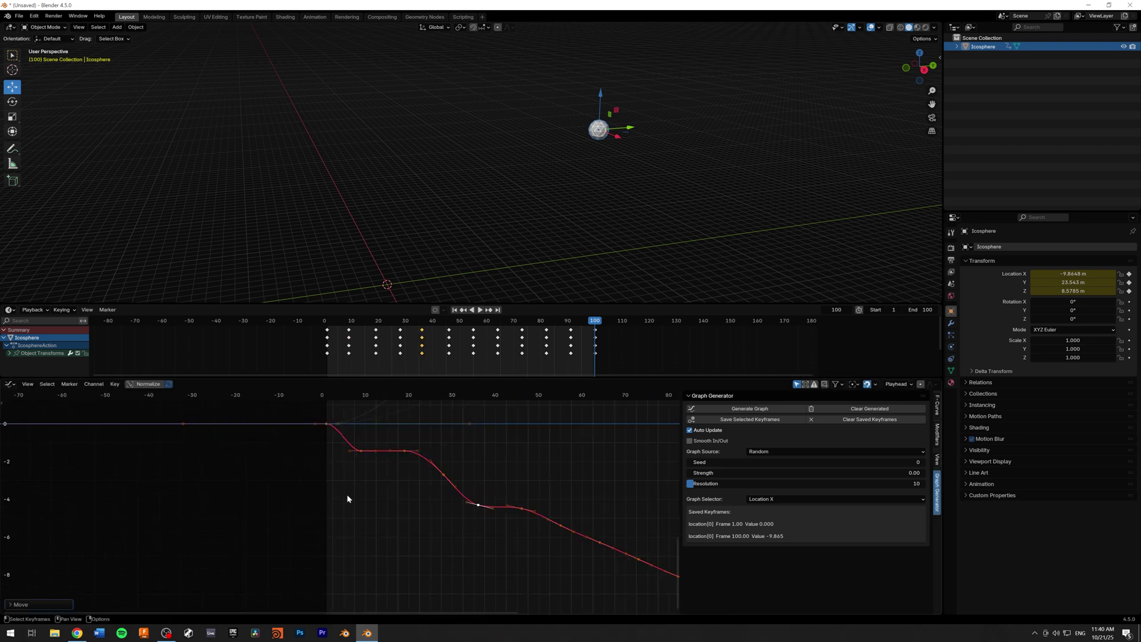
Clear all location keyframes from the icosphere
scroll(457, 505, "down", 3)
scroll(452, 505, "down", 1)
middle_click_drag(461, 461, 447, 510)
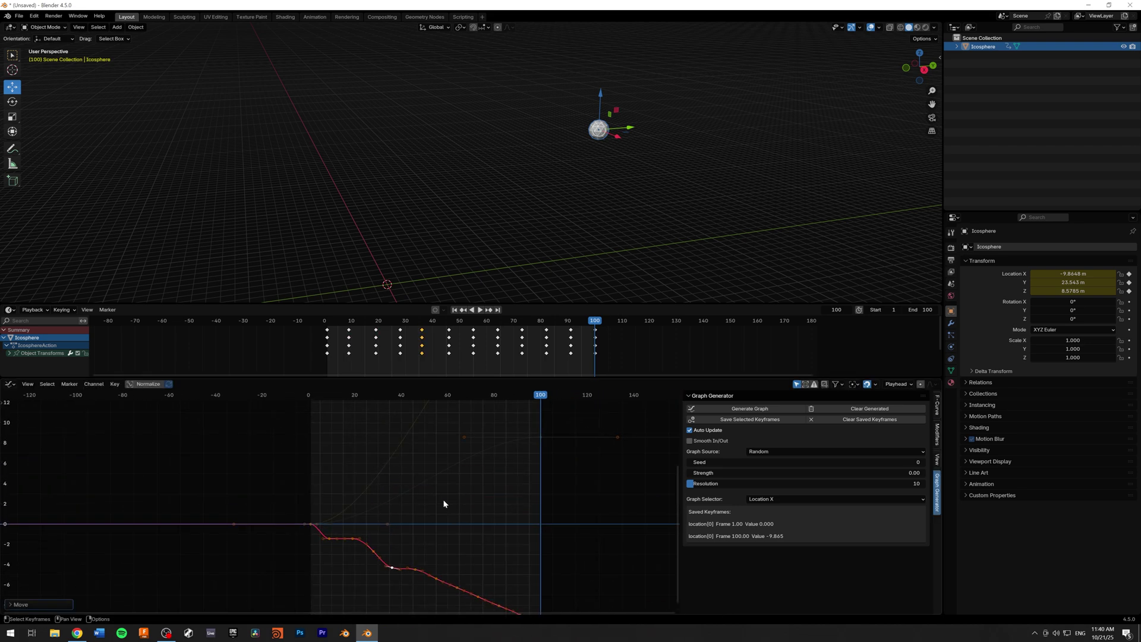
scroll(445, 502, "down", 3)
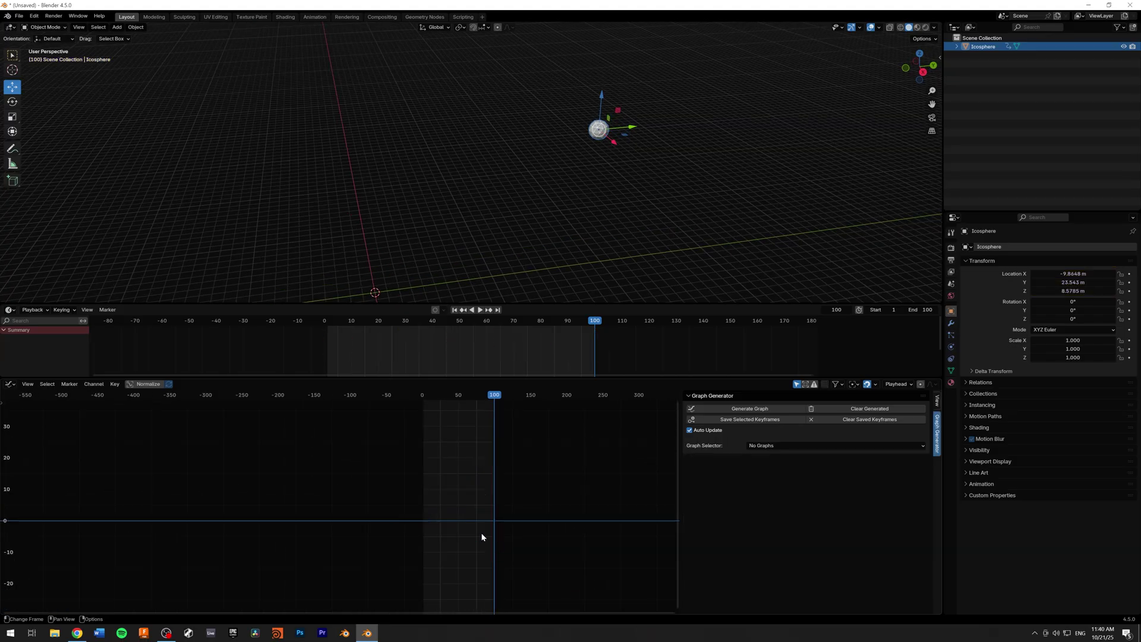
scroll(481, 536, "up", 6)
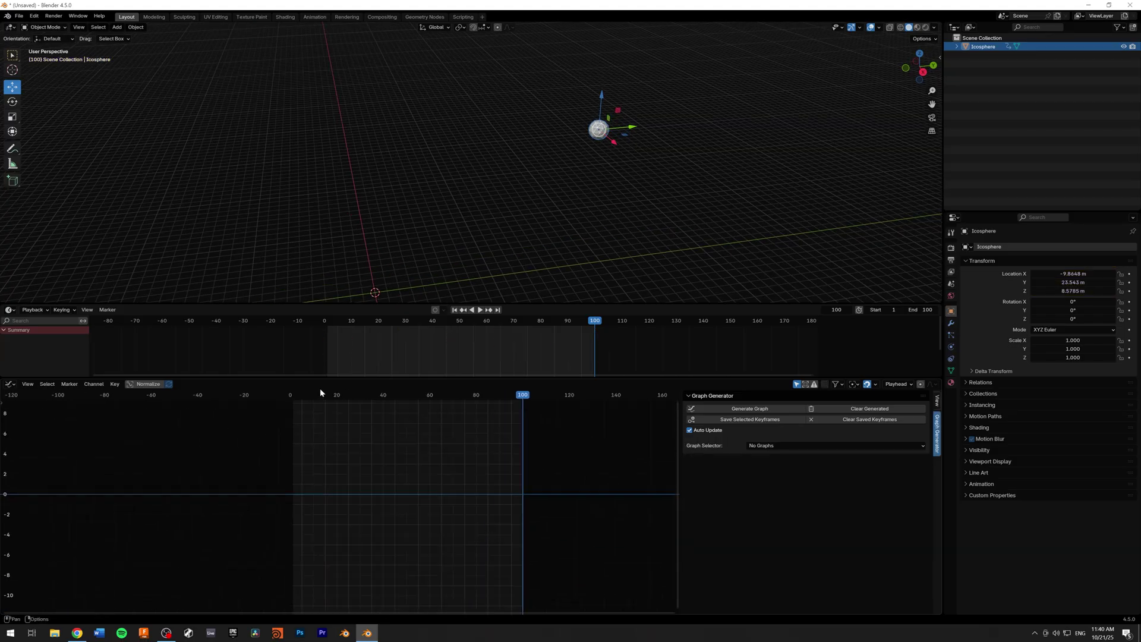
At frame 0, reset the icosphere's X, Y and Z location to 0 m and keyframe it
left_click_drag(320, 393, 291, 394)
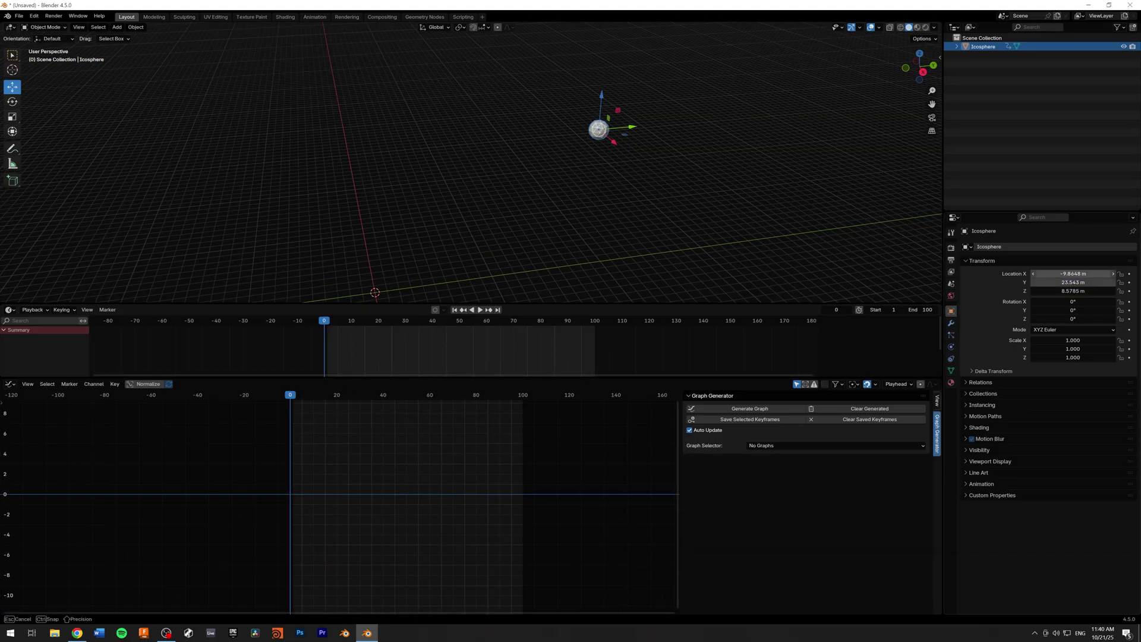
type("0")
key("Return")
left_click(1129, 274)
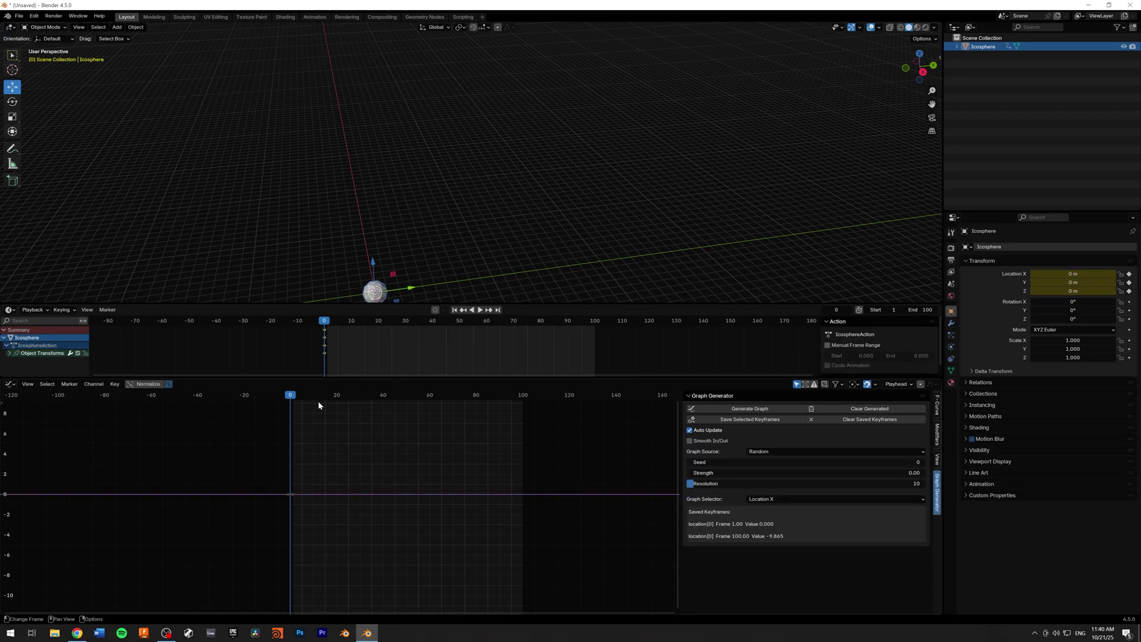
At frame 27, move the icosphere to about X -2.25, Y 8.7, Z 9.83 m and keyframe its location
left_click_drag(321, 396, 344, 396)
scroll(416, 414, "down", 3)
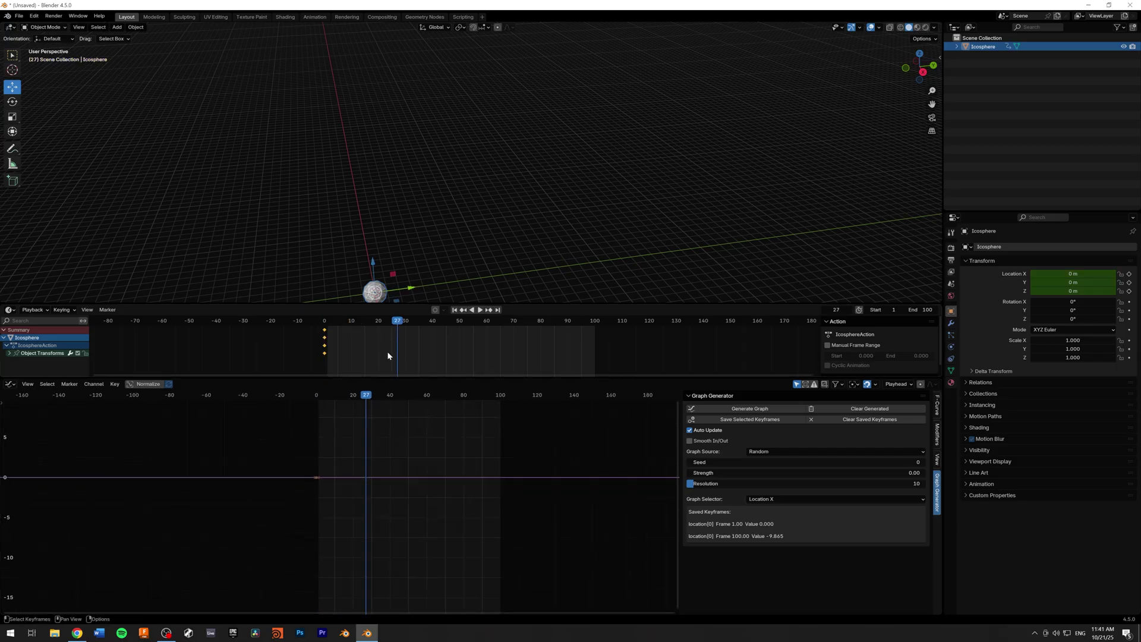
left_click_drag(380, 294, 436, 196)
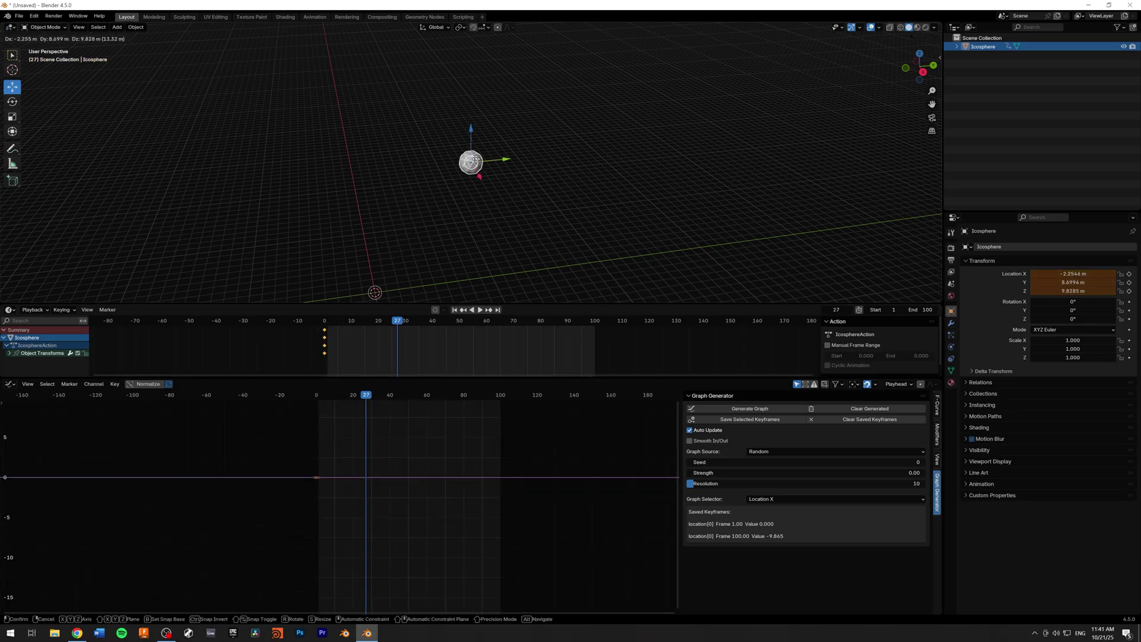
left_click_drag(475, 159, 475, 159)
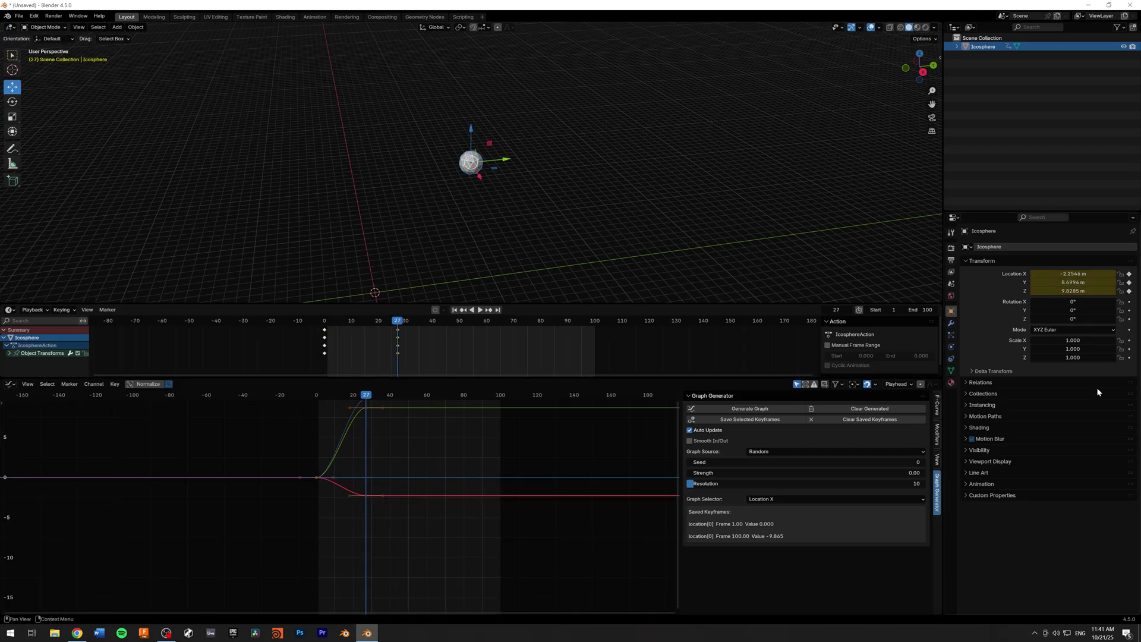
At frame 68, move the icosphere to about X -8.16, Y -8.4, Z 13.58 m and keyframe its location
left_click_drag(408, 395, 418, 396)
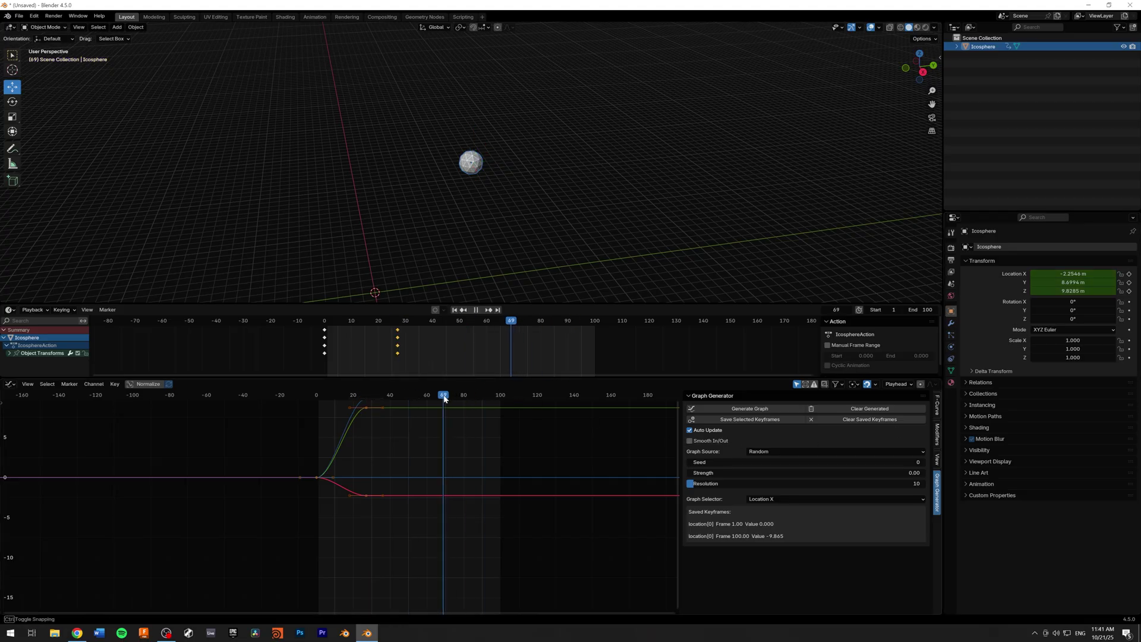
left_click_drag(480, 160, 380, 128)
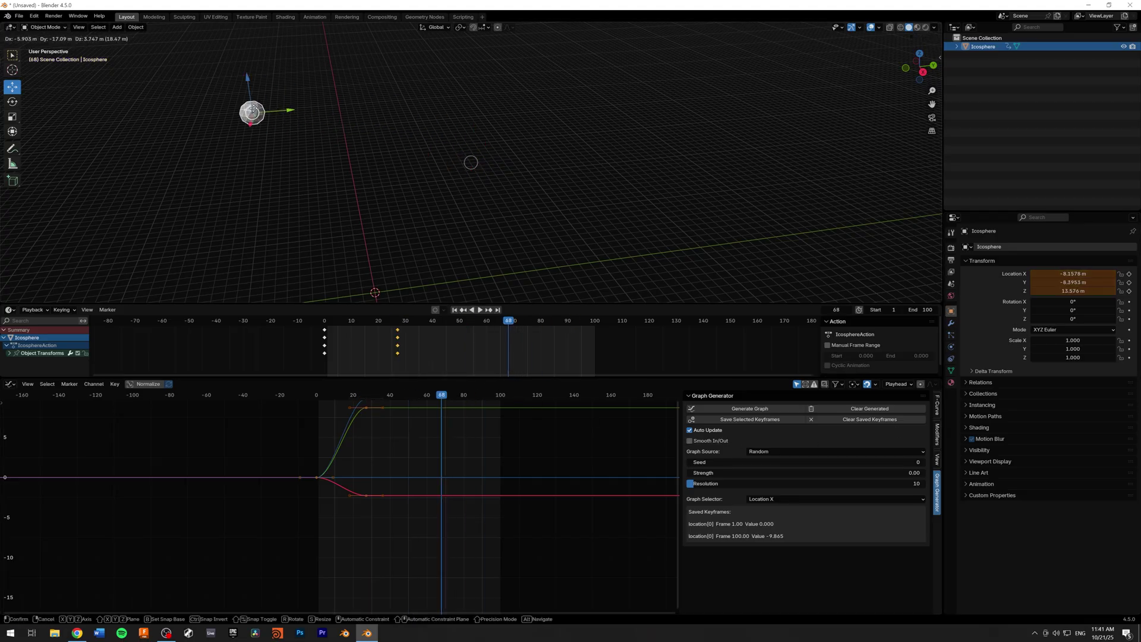
left_click_drag(252, 110, 253, 110)
left_click(1129, 274)
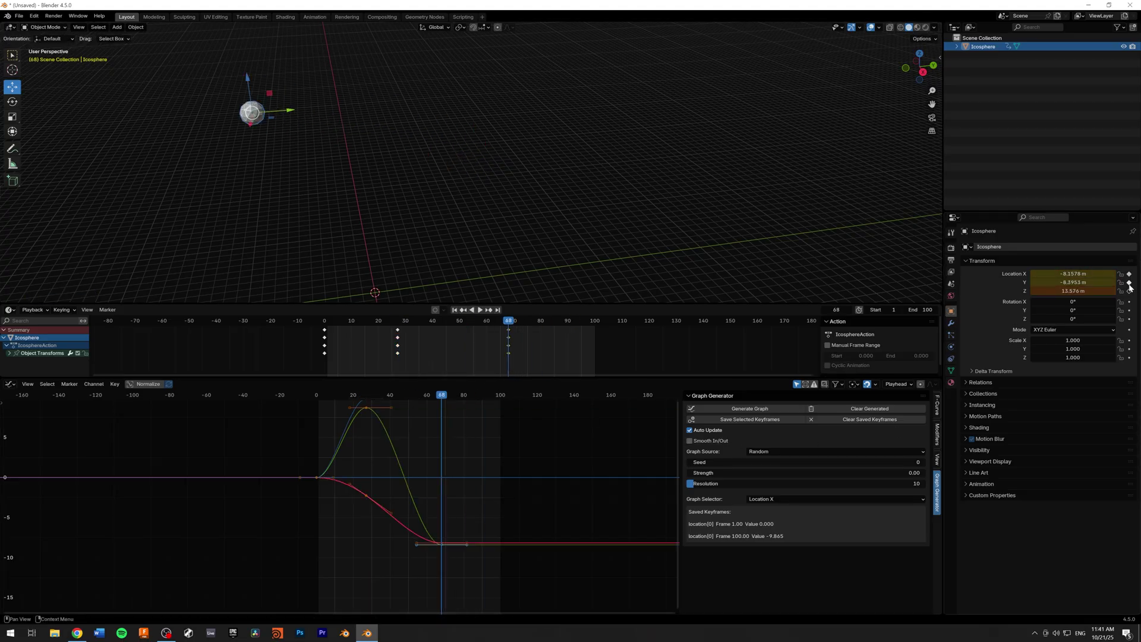
At frame 100, move the icosphere to about X 13.08, Y -18.23, Z 10.78 m and keyframe its location
left_click_drag(461, 394, 500, 398)
middle_click_drag(497, 148, 415, 107)
left_click_drag(440, 104, 254, 127)
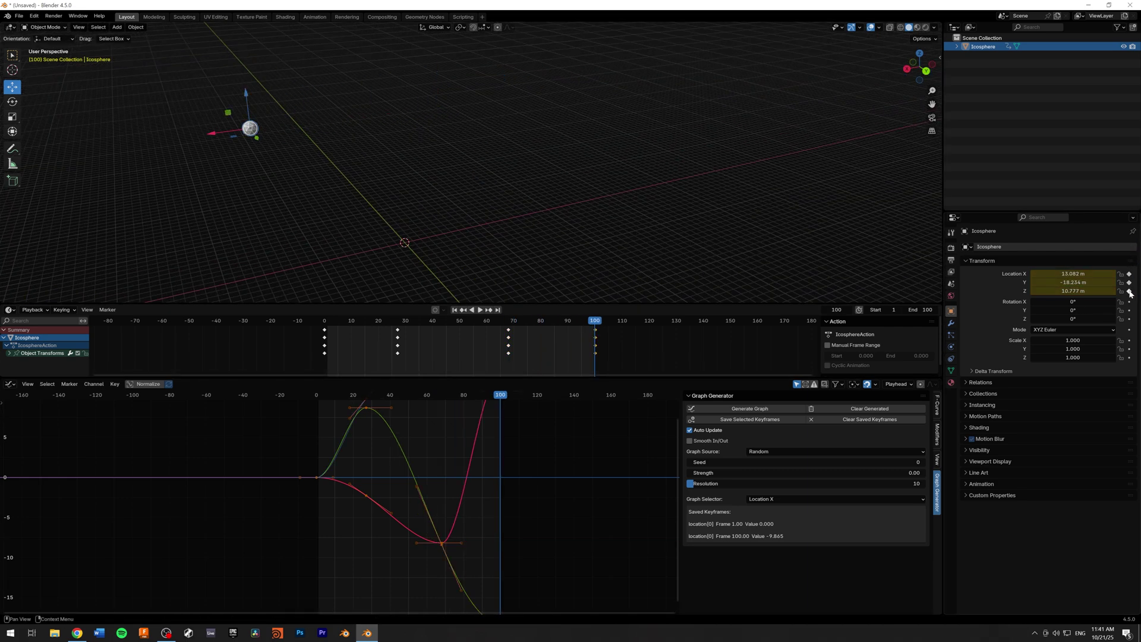
Select the location keyframes at frames 0, 27, 68 and 100 and save them in place of the previously saved ones
scroll(523, 457, "down", 4)
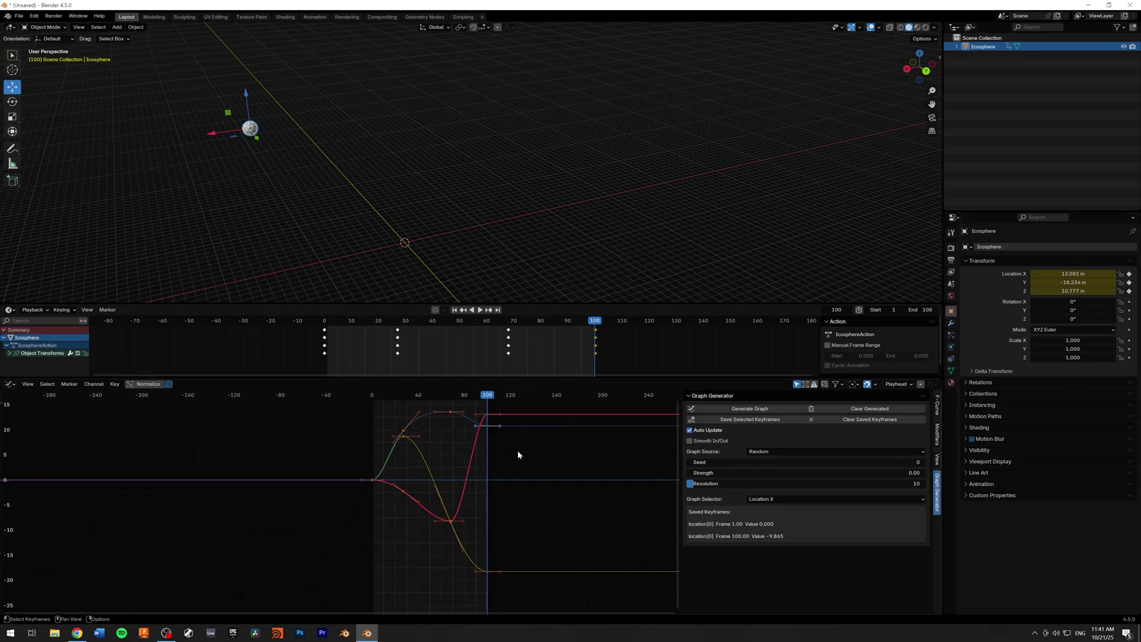
middle_click_drag(519, 453, 468, 482)
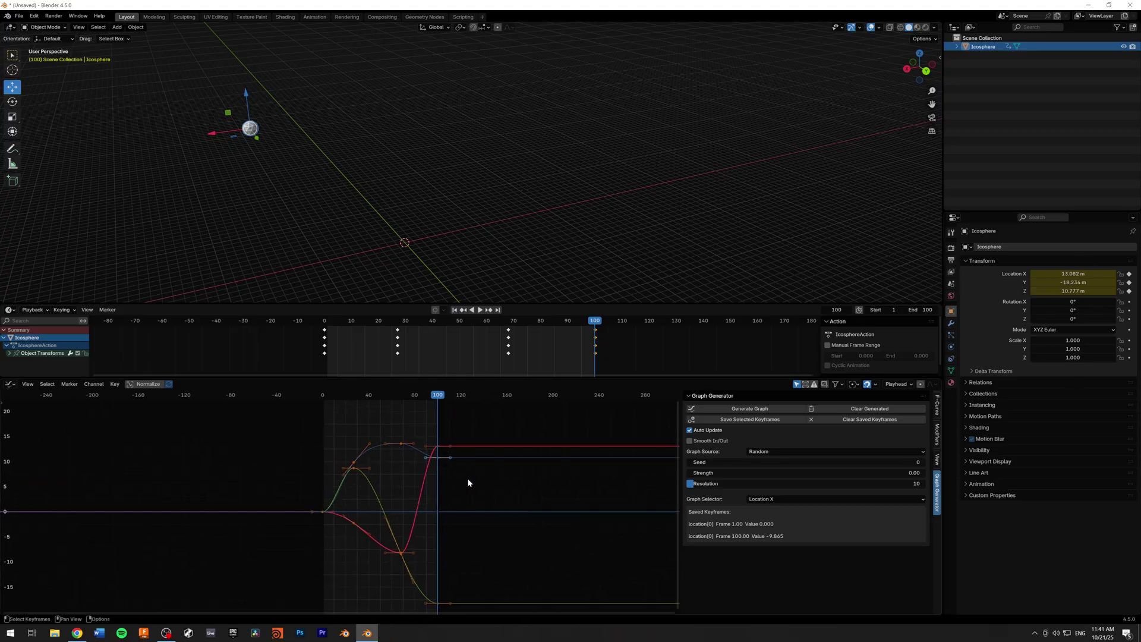
scroll(499, 479, "down", 1)
left_click_drag(303, 429, 527, 613)
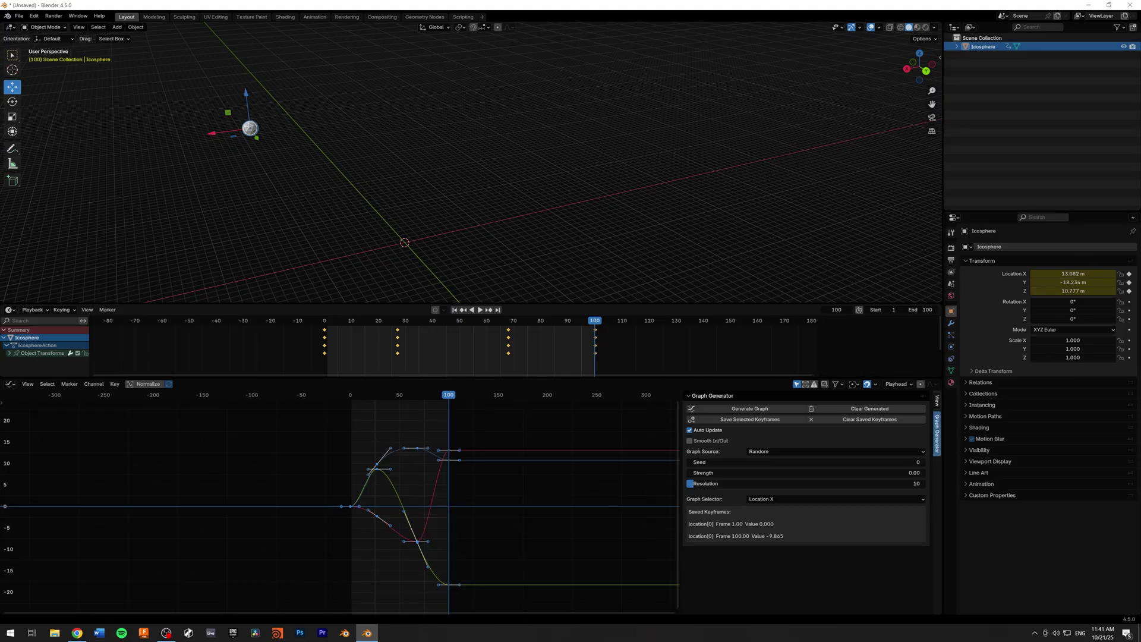
left_click(870, 419)
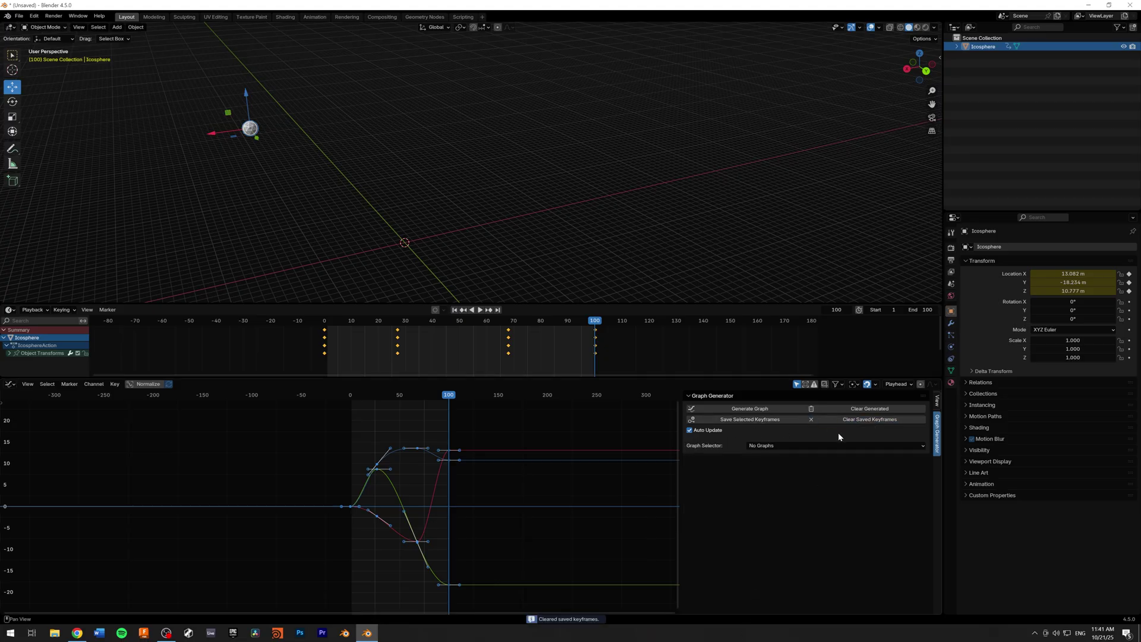
left_click(740, 420)
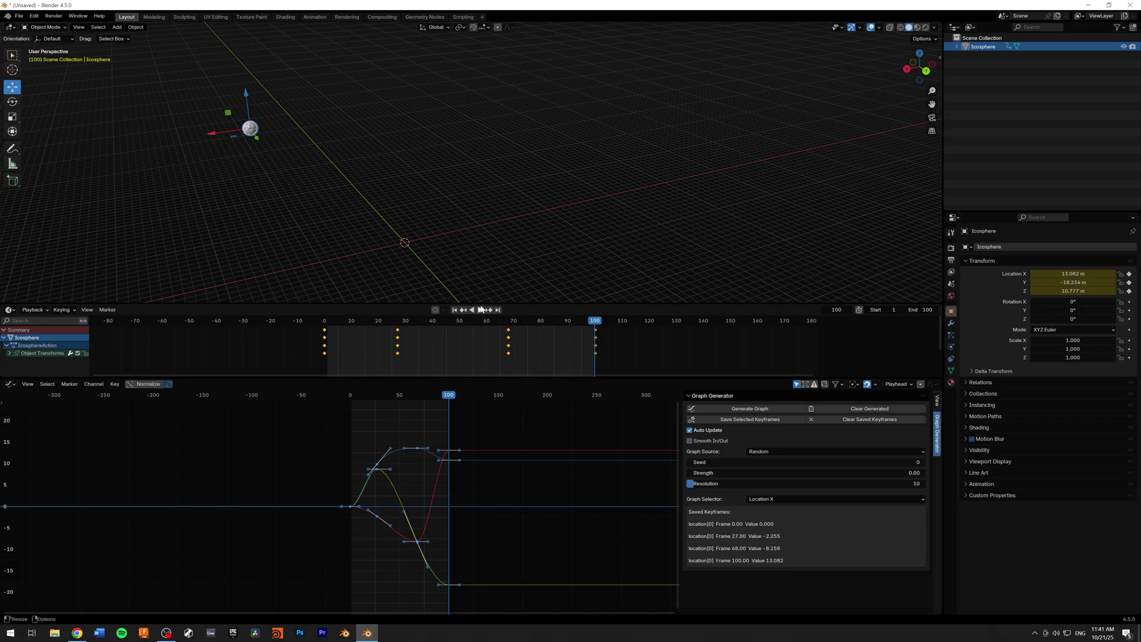
Play the animation and set the Location X graph's Random strength to 0.10 and resolution to 5
left_click(481, 309)
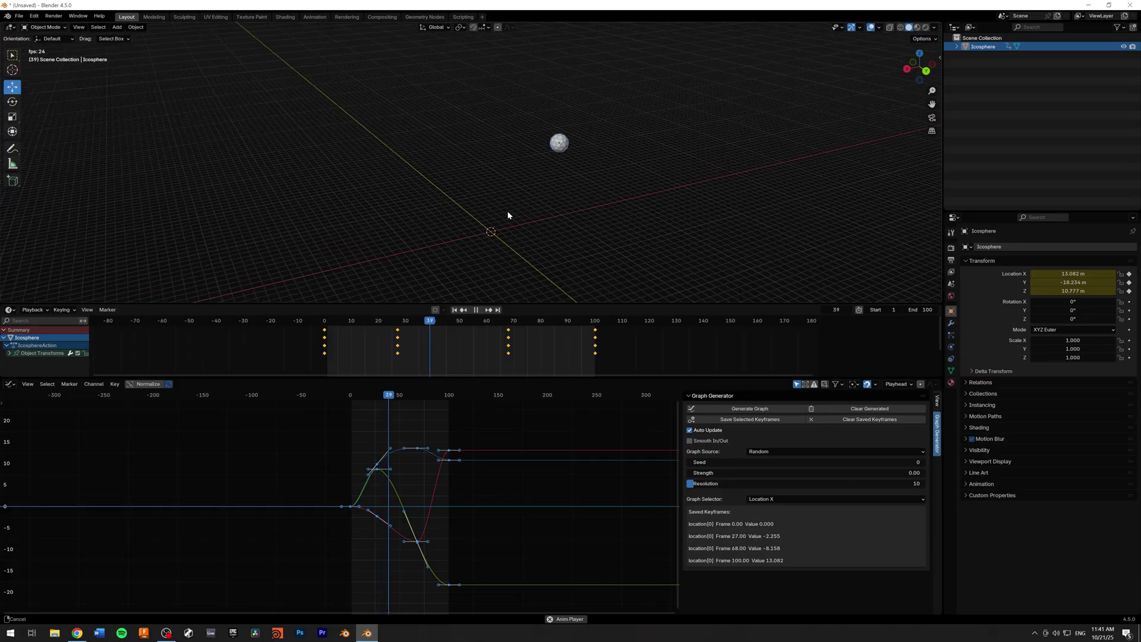
middle_click_drag(507, 212, 509, 210)
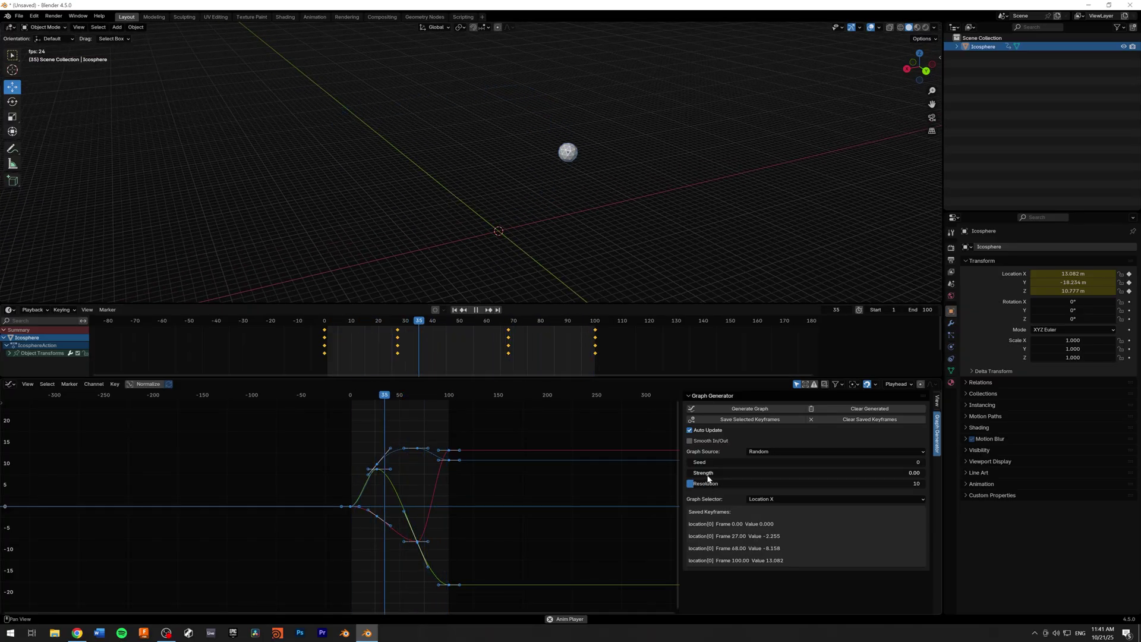
mouse_move(707, 477)
left_mouse_down()
mouse_move(747, 477)
mouse_move(707, 485)
mouse_move(685, 473)
left_mouse_up()
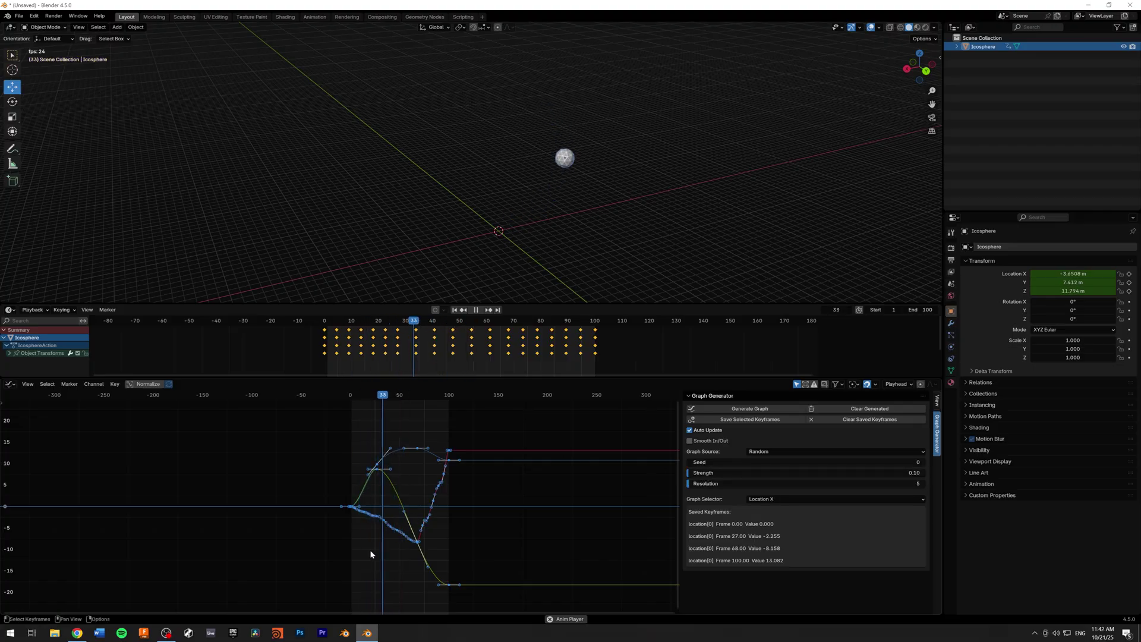
scroll(400, 556, "up", 5)
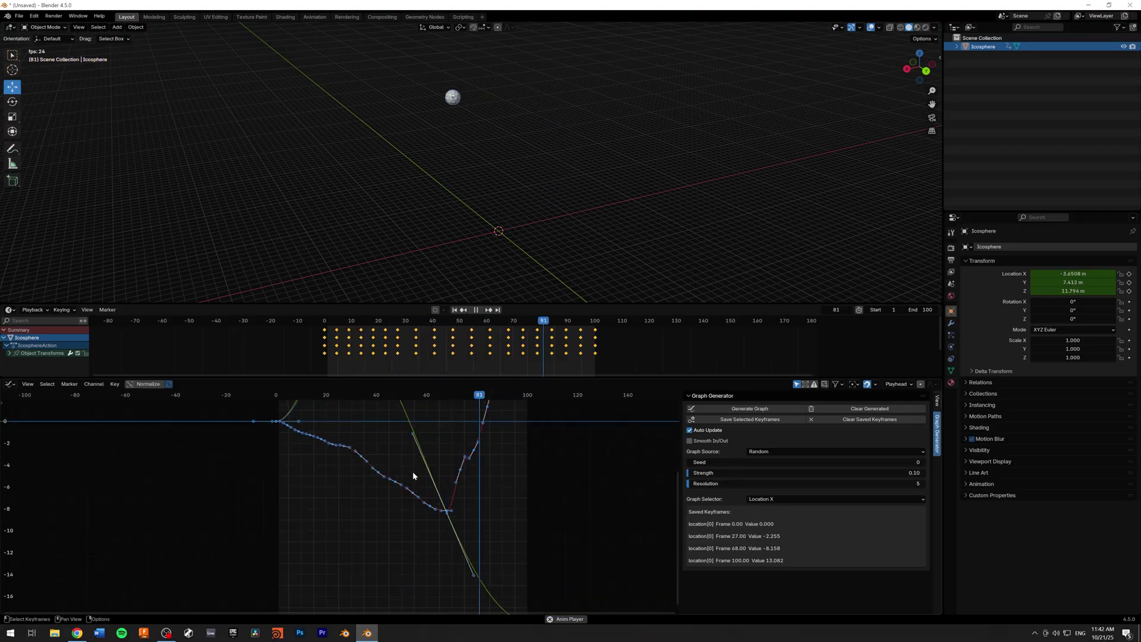
middle_click_drag(485, 503, 485, 511)
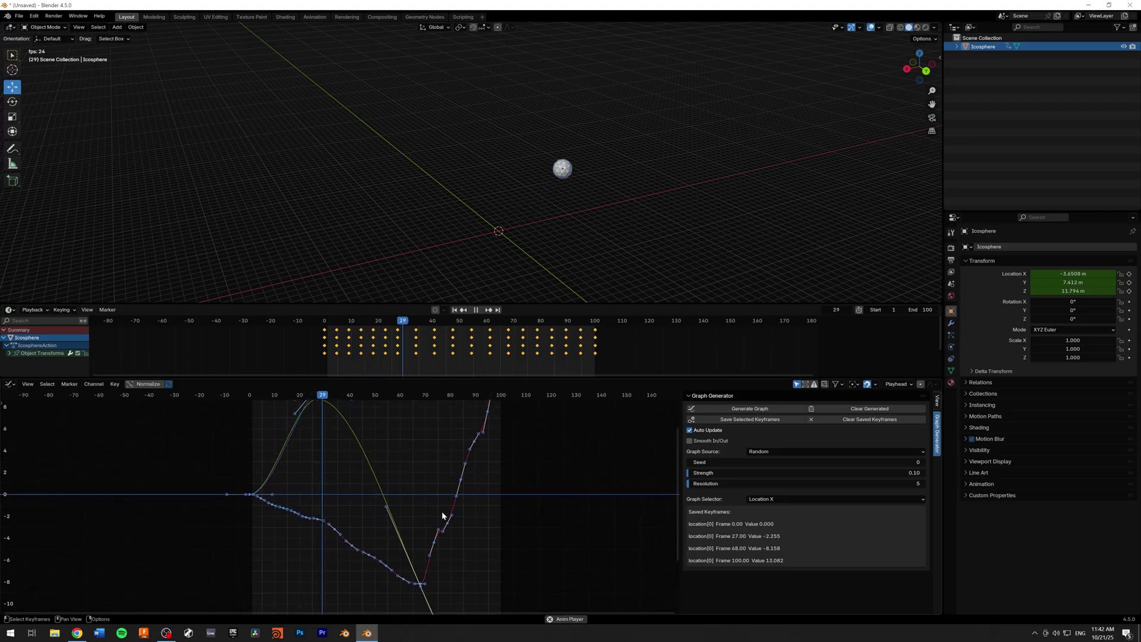
middle_click_drag(515, 408, 500, 470)
scroll(497, 440, "down", 4)
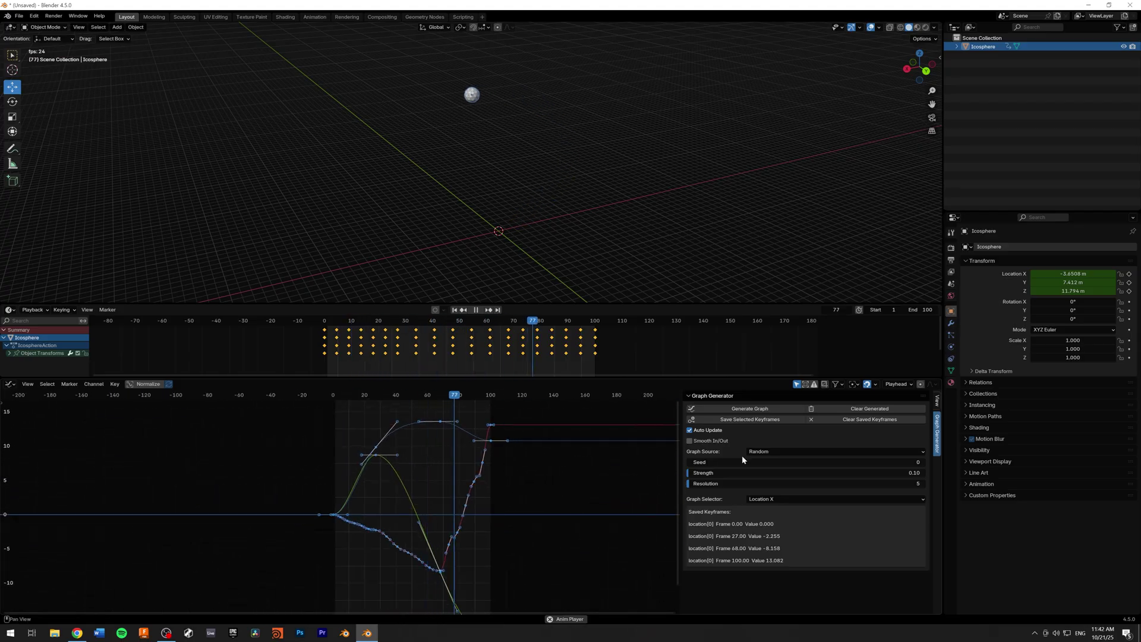
Generate a Spring graph on Location Y with 3 bounces, strength 0.26 and resolution 4
left_click(771, 451)
left_click(781, 499)
left_click(785, 510)
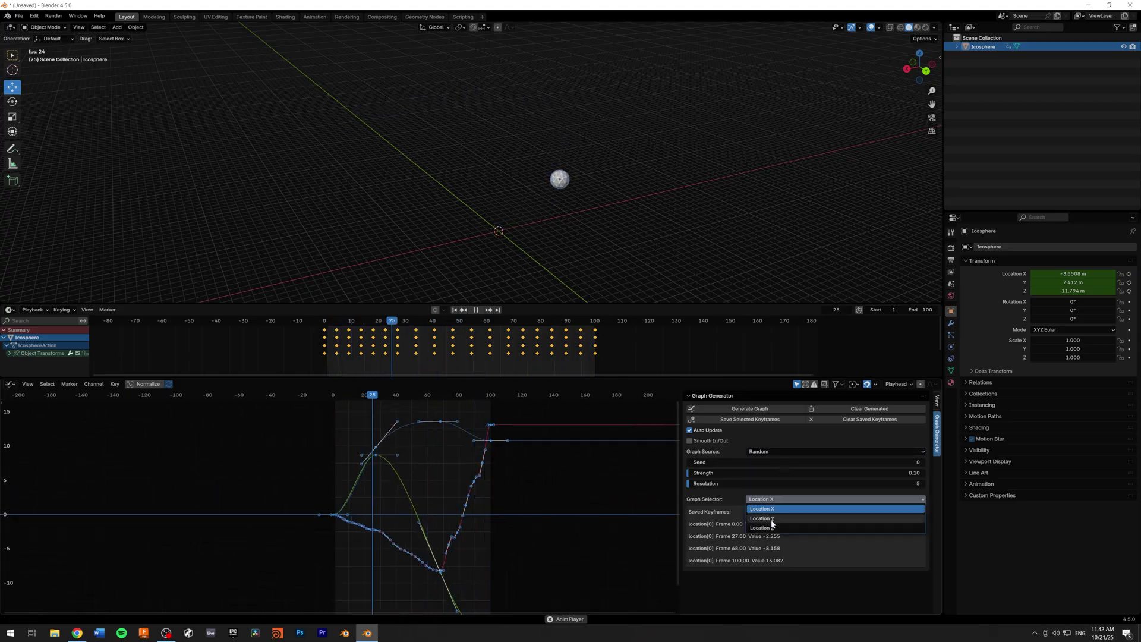
left_click(866, 532)
left_click_drag(735, 472, 710, 472)
scroll(443, 447, "down", 2)
Generate a Bounce graph on Location Z with bounce amount 15, strength 0.99 and resolution 91
left_click(819, 512)
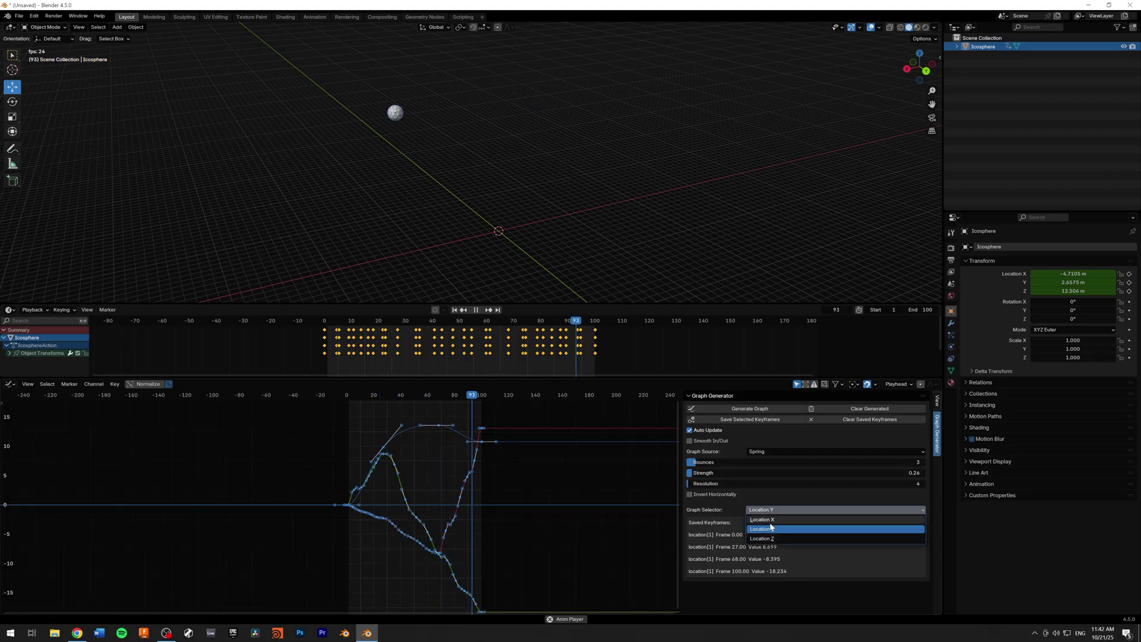
left_click(780, 537)
left_click_drag(828, 485, 710, 473)
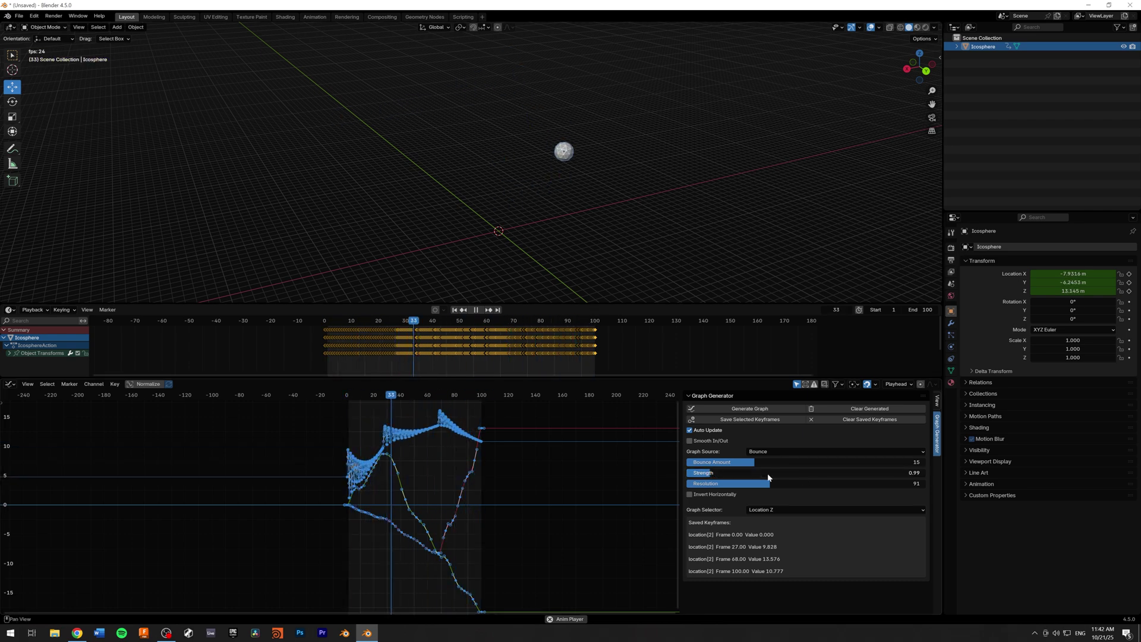
Enable smooth in/out for the Location Z bounce graph and set its smooth amount to 0.36
left_click(690, 441)
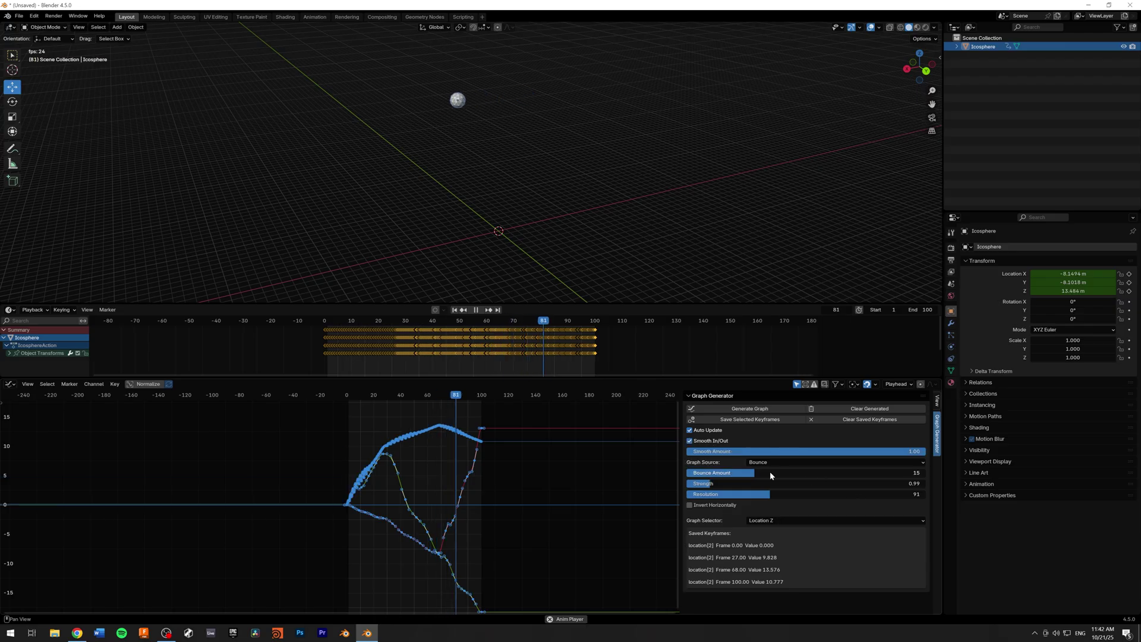
left_click_drag(907, 455, 779, 459)
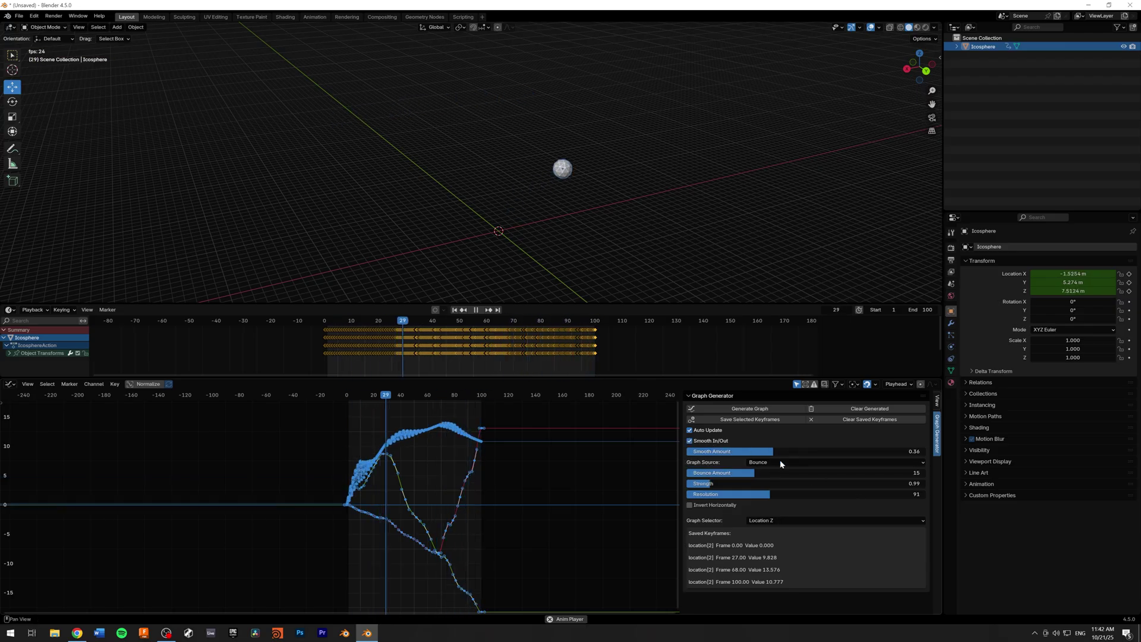
middle_click_drag(523, 187, 508, 209)
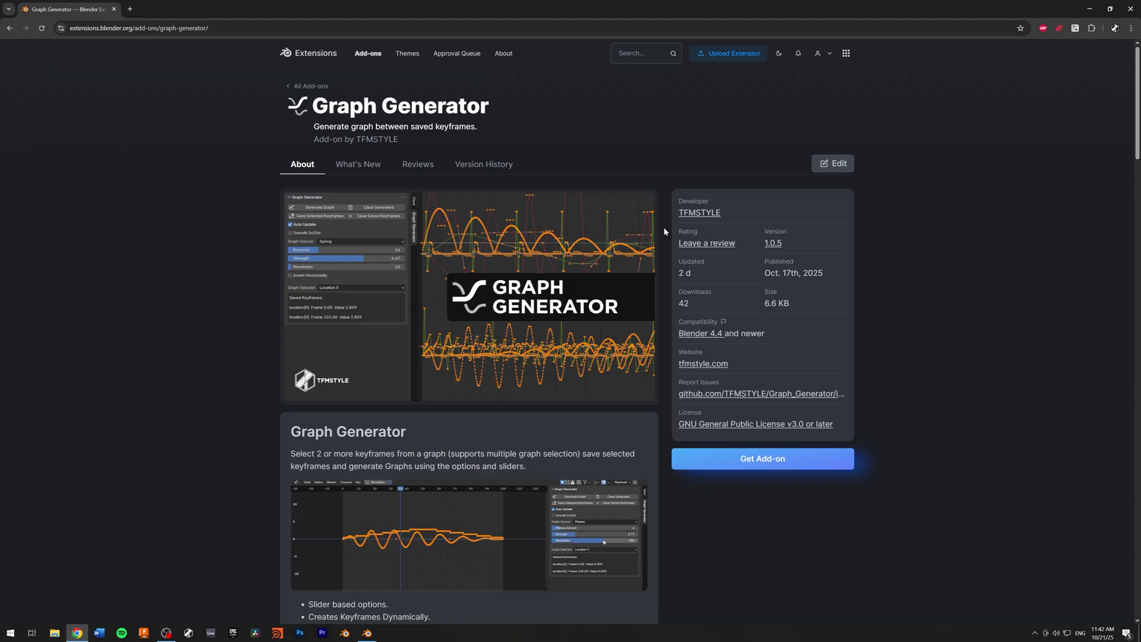
Switch to the browser and review the Graph Generator extension page, covering its graph type previews, presets and version notes
scroll(732, 302, "down", 7)
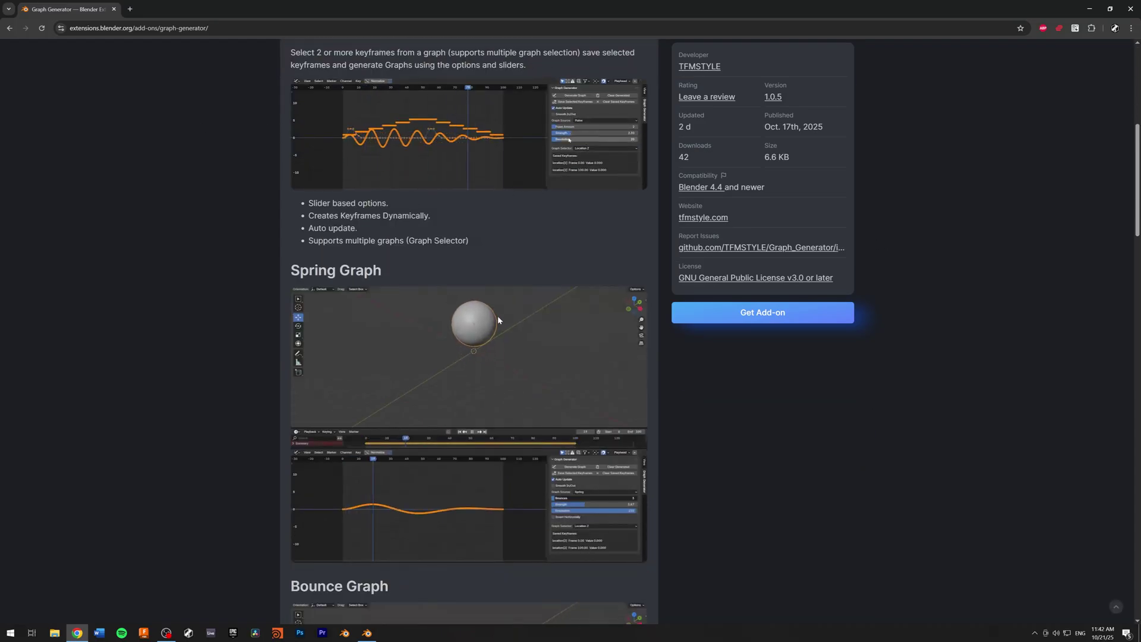
scroll(514, 347, "down", 3)
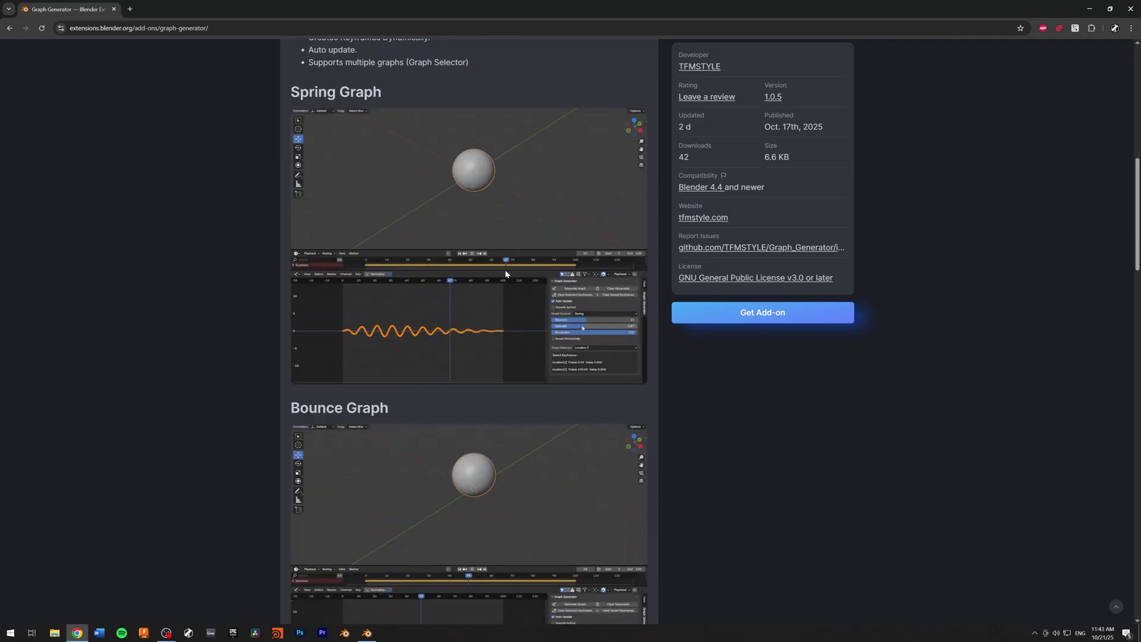
scroll(502, 271, "down", 6)
scroll(480, 235, "down", 6)
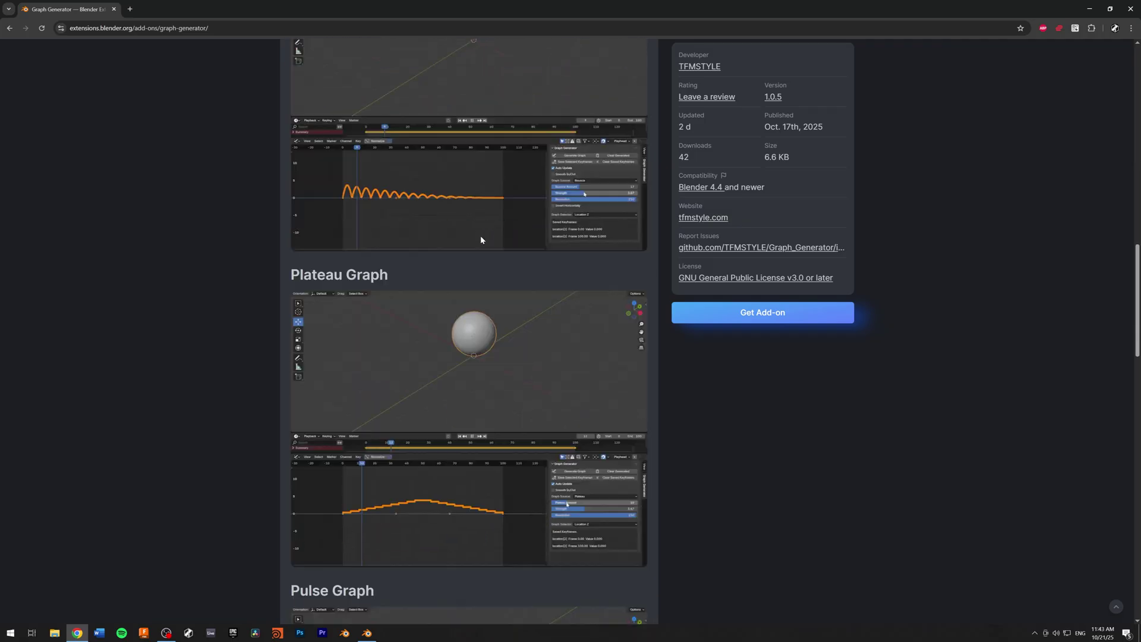
scroll(501, 232, "down", 2)
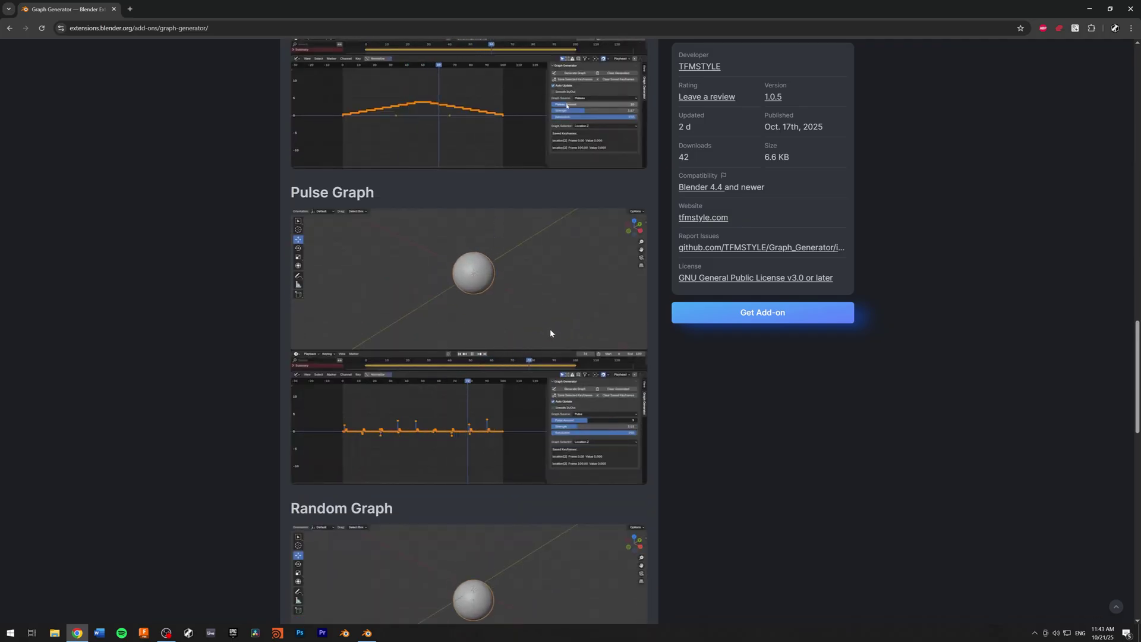
scroll(553, 325, "down", 5)
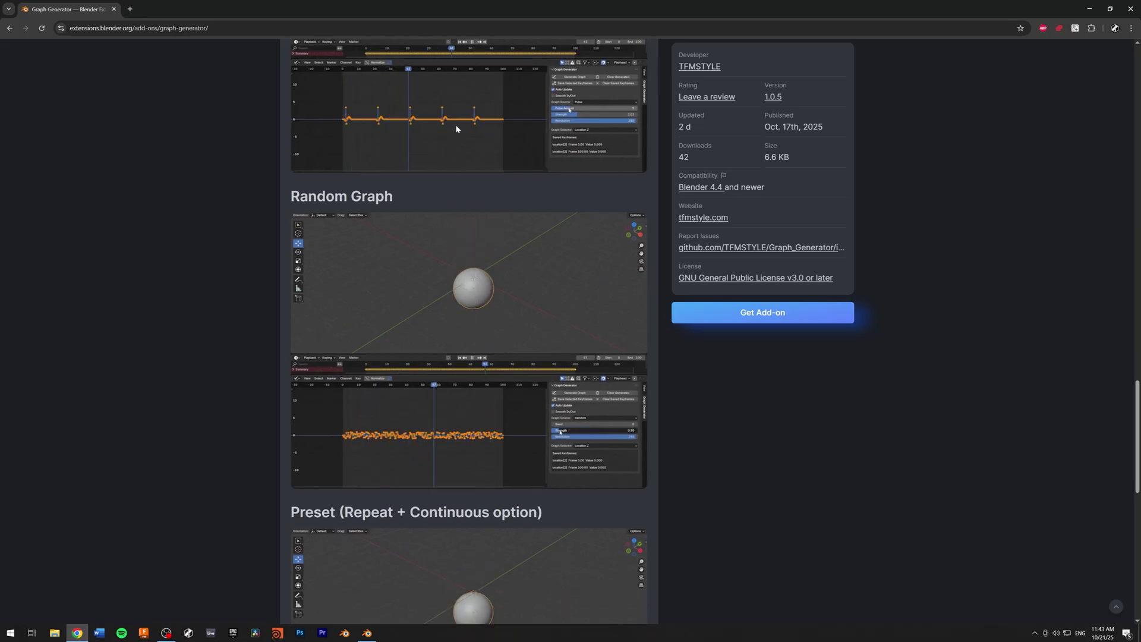
scroll(444, 317, "down", 11)
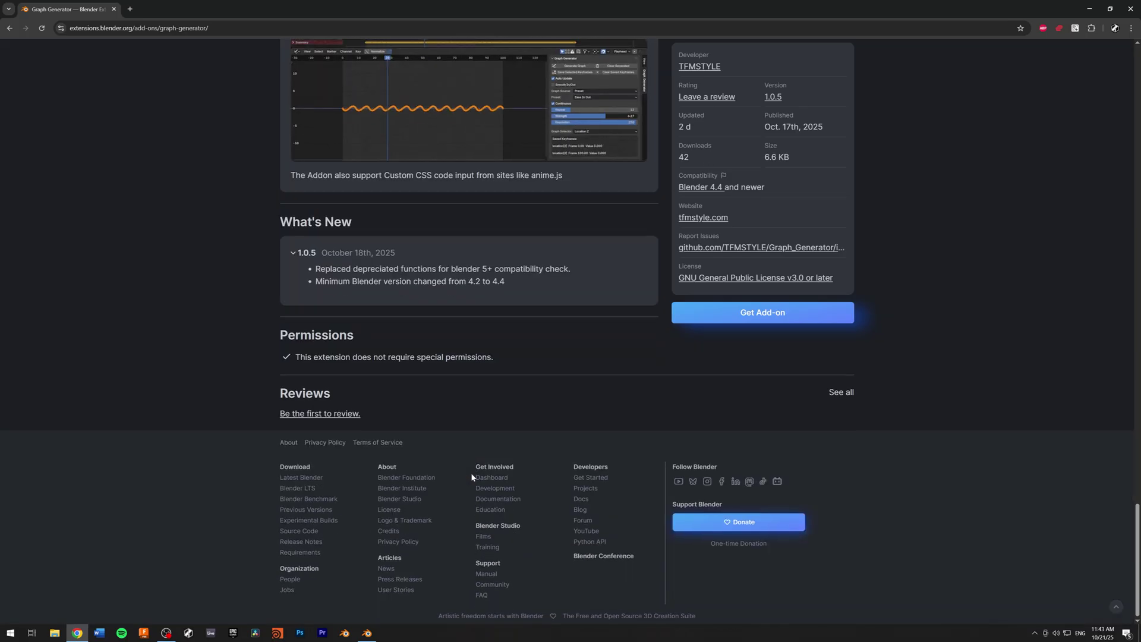
scroll(474, 468, "up", 20)
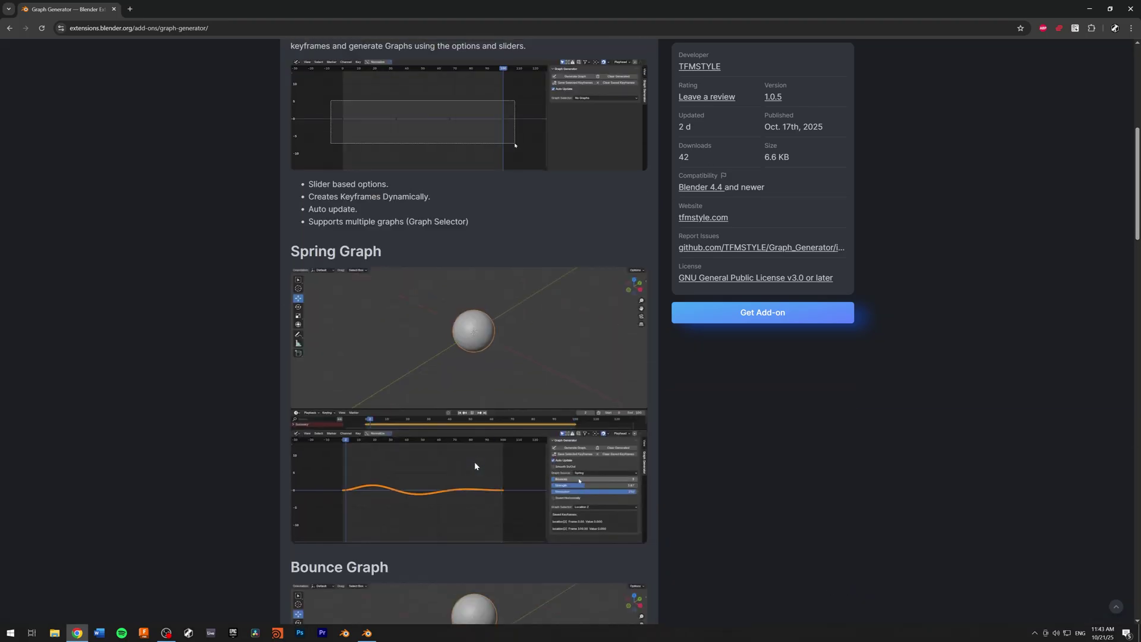
scroll(464, 398, "down", 6)
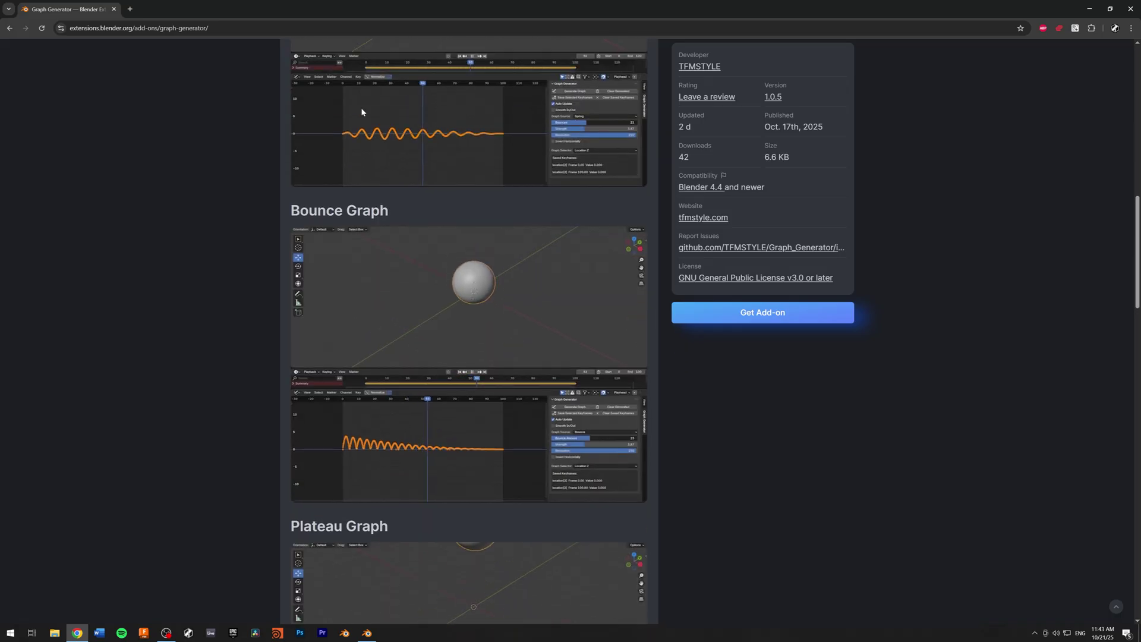
scroll(465, 402, "up", 10)
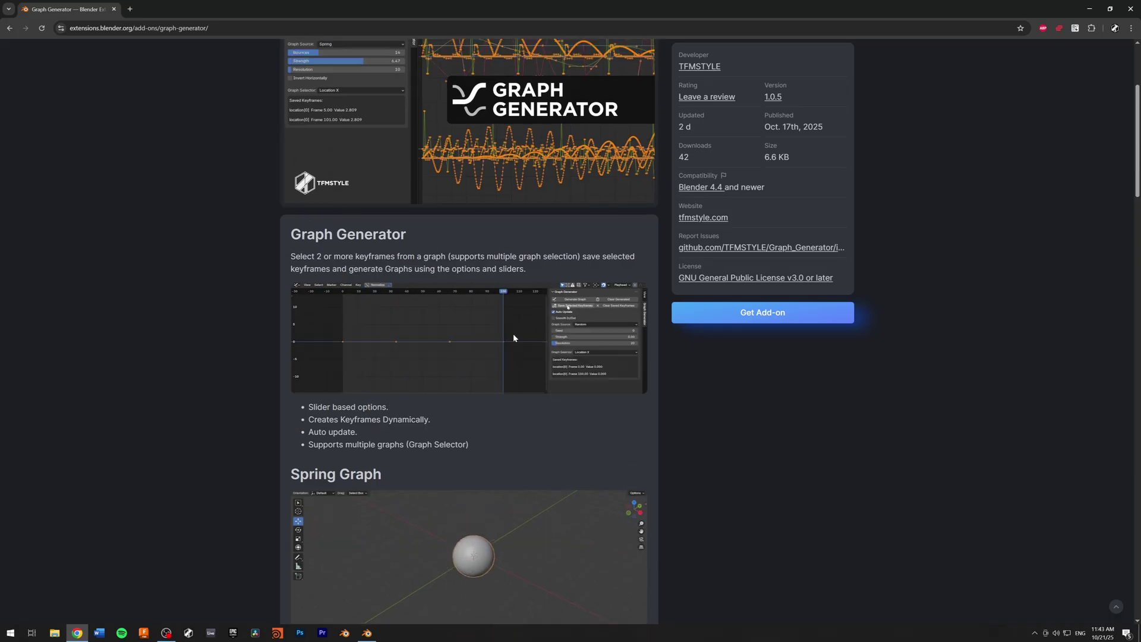
scroll(512, 333, "up", 4)
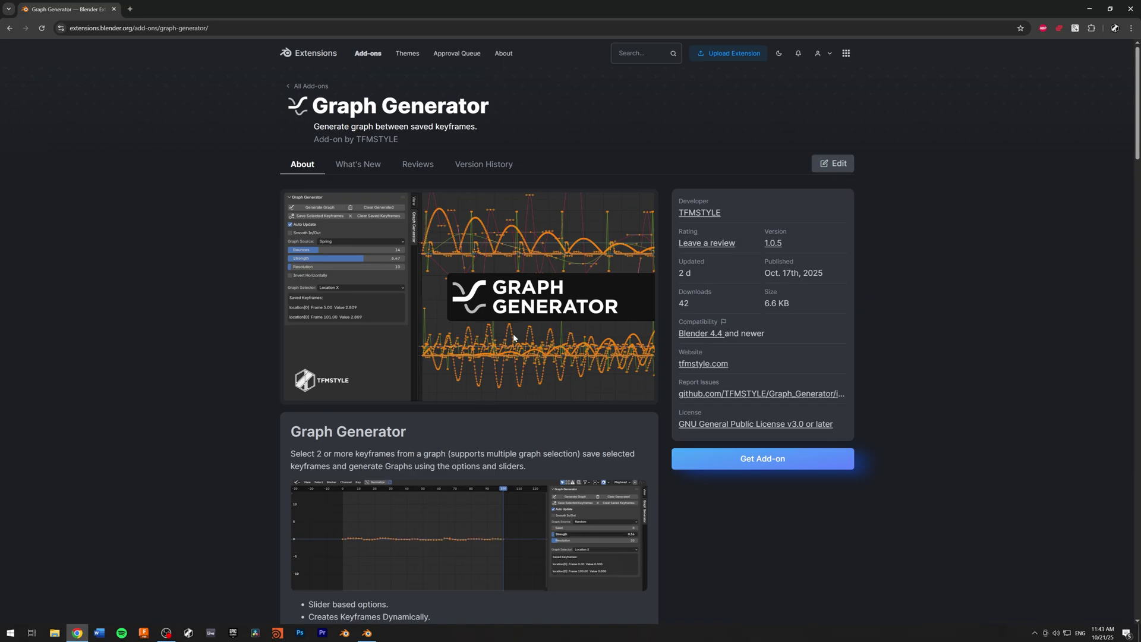
scroll(624, 374, "up", 7)
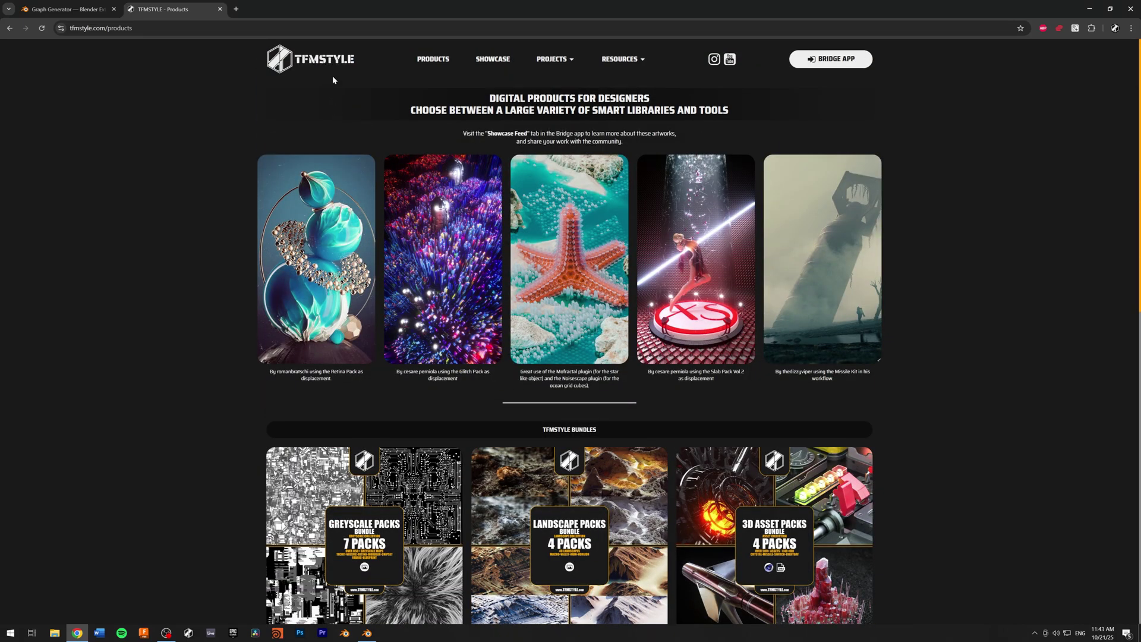
Look through the TFMSTYLE products page, from the bundles to the Blender tool packs
scroll(932, 328, "down", 10)
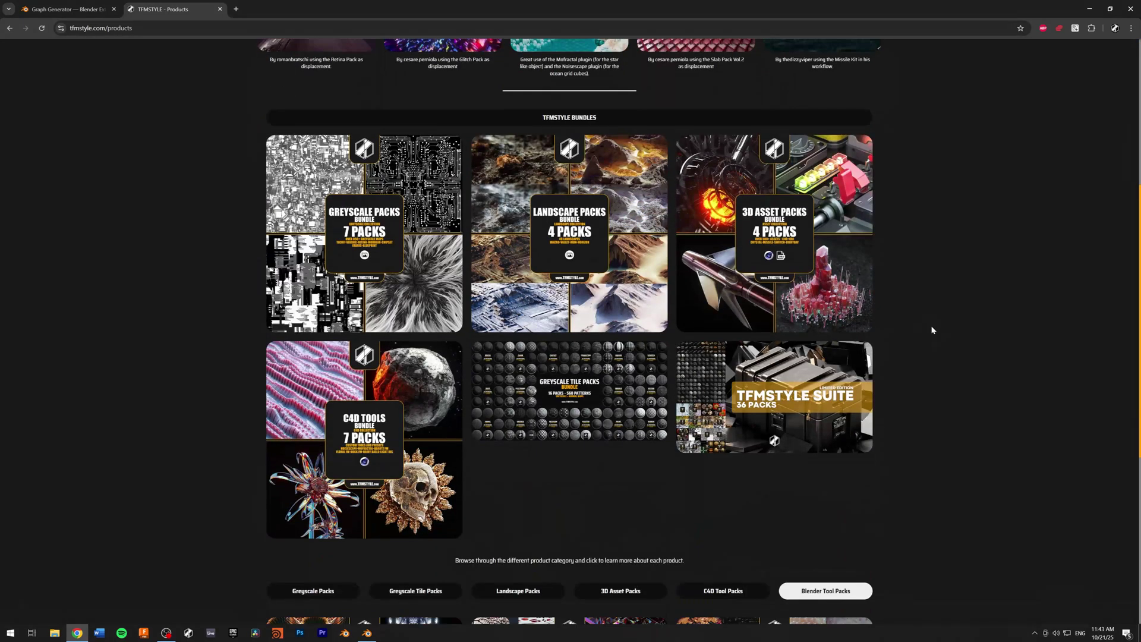
scroll(930, 325, "up", 4)
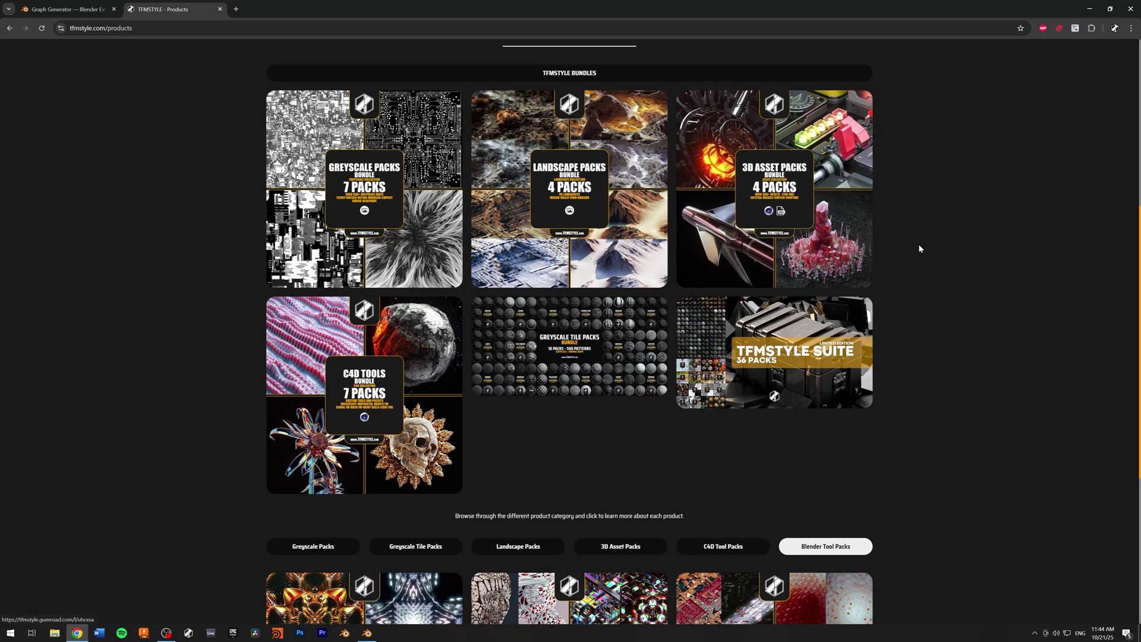
scroll(918, 244, "down", 4)
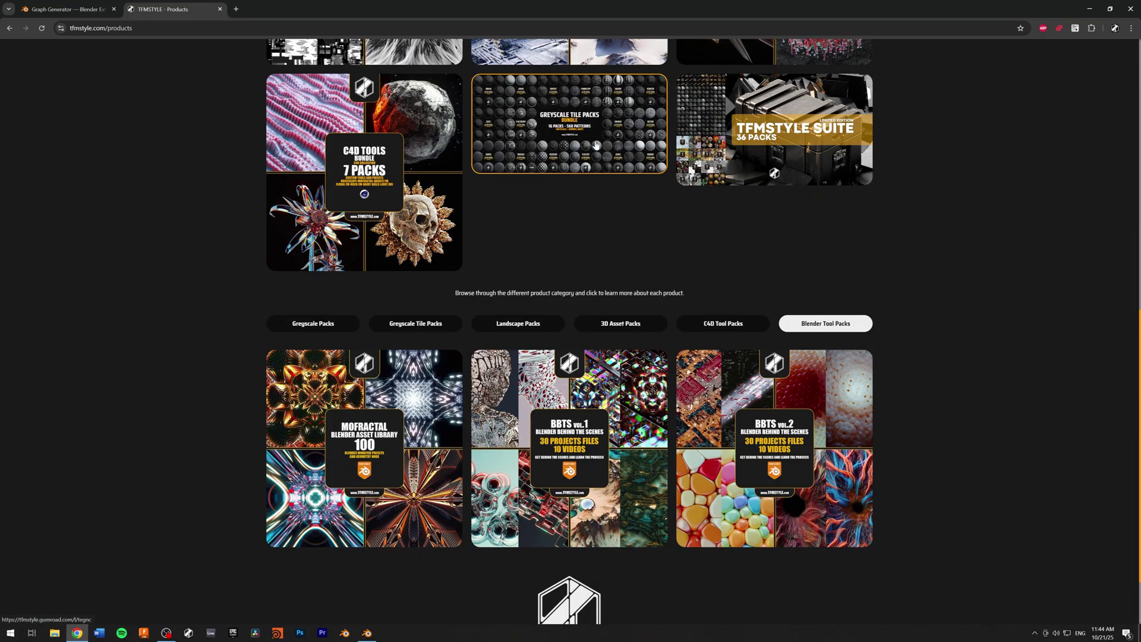
scroll(595, 234, "down", 2)
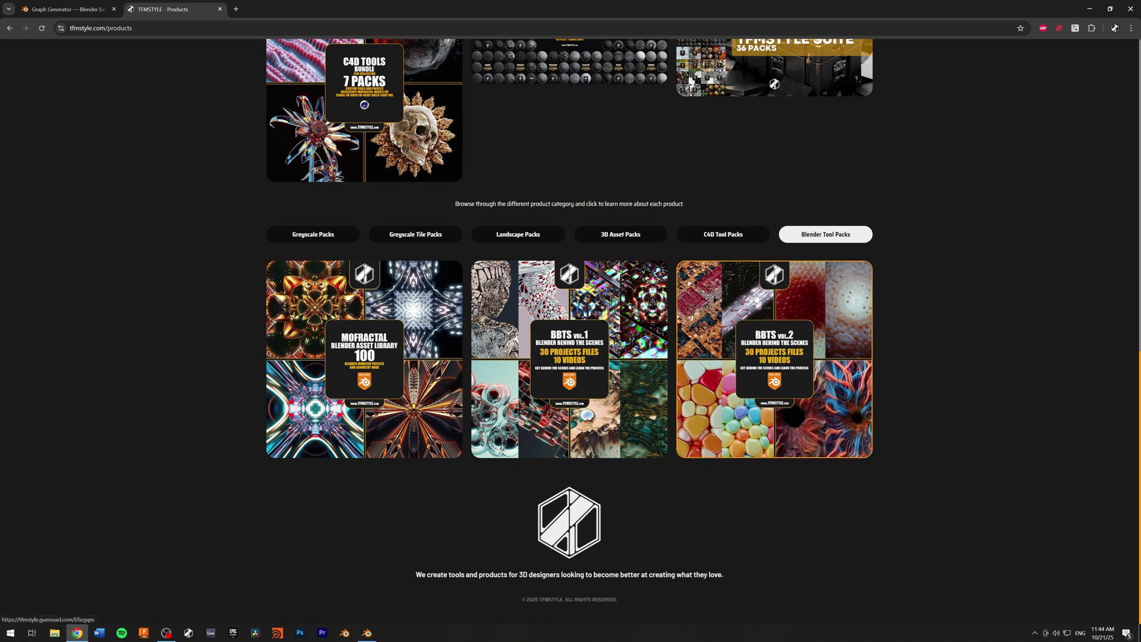
scroll(991, 226, "up", 11)
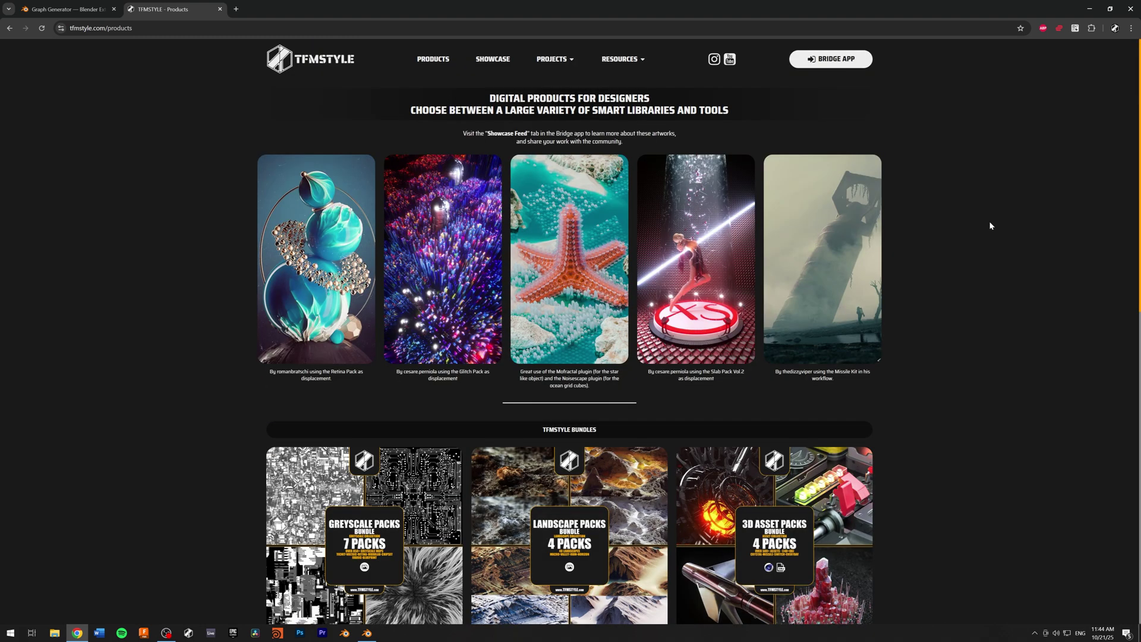